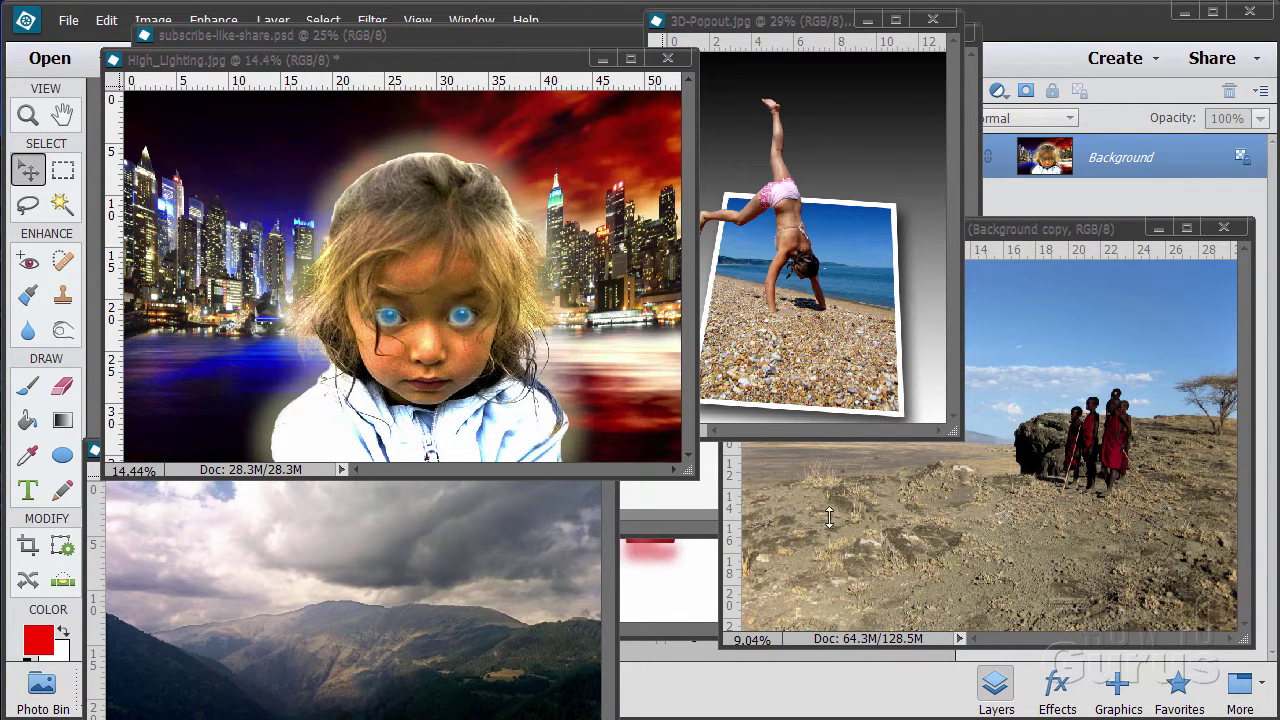
Step: Clear the workspace by closing the open image documents, including celtic knot liquid gold.psd
{"action": "left_click", "coordinate": [601, 60]}
{"action": "key", "text": "ctrl+w"}
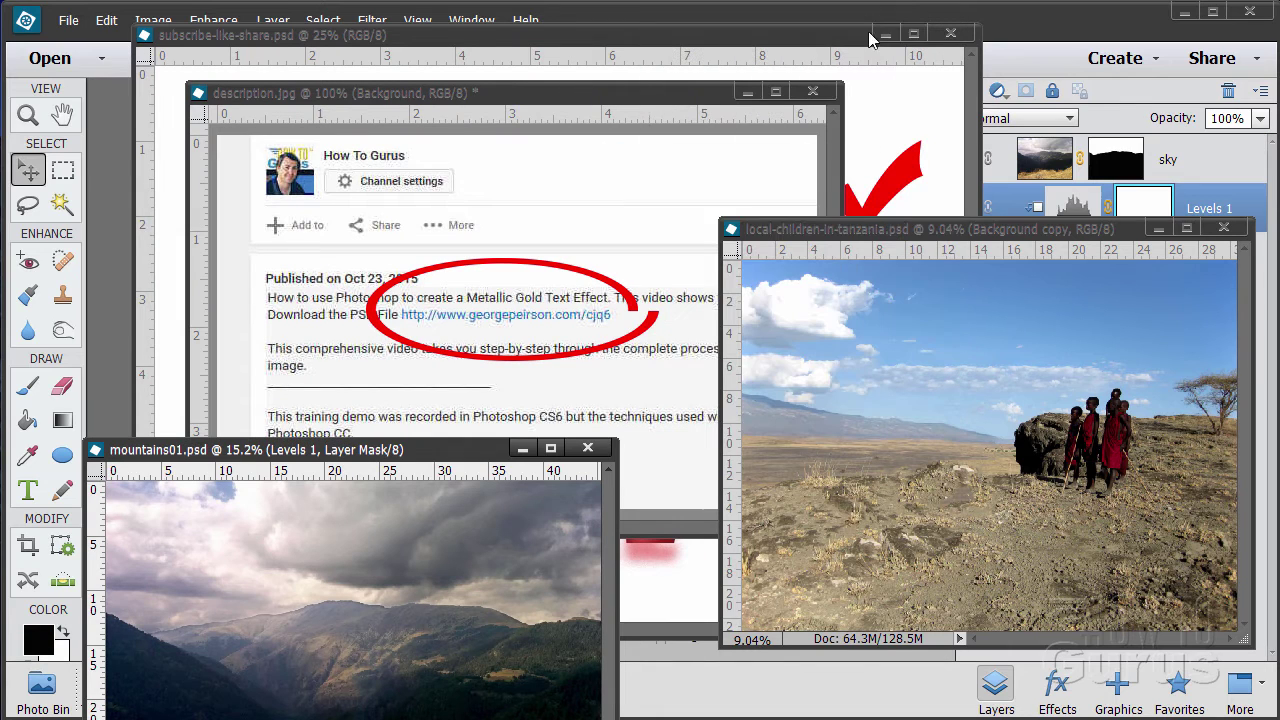
{"action": "key", "text": "ctrl+w"}
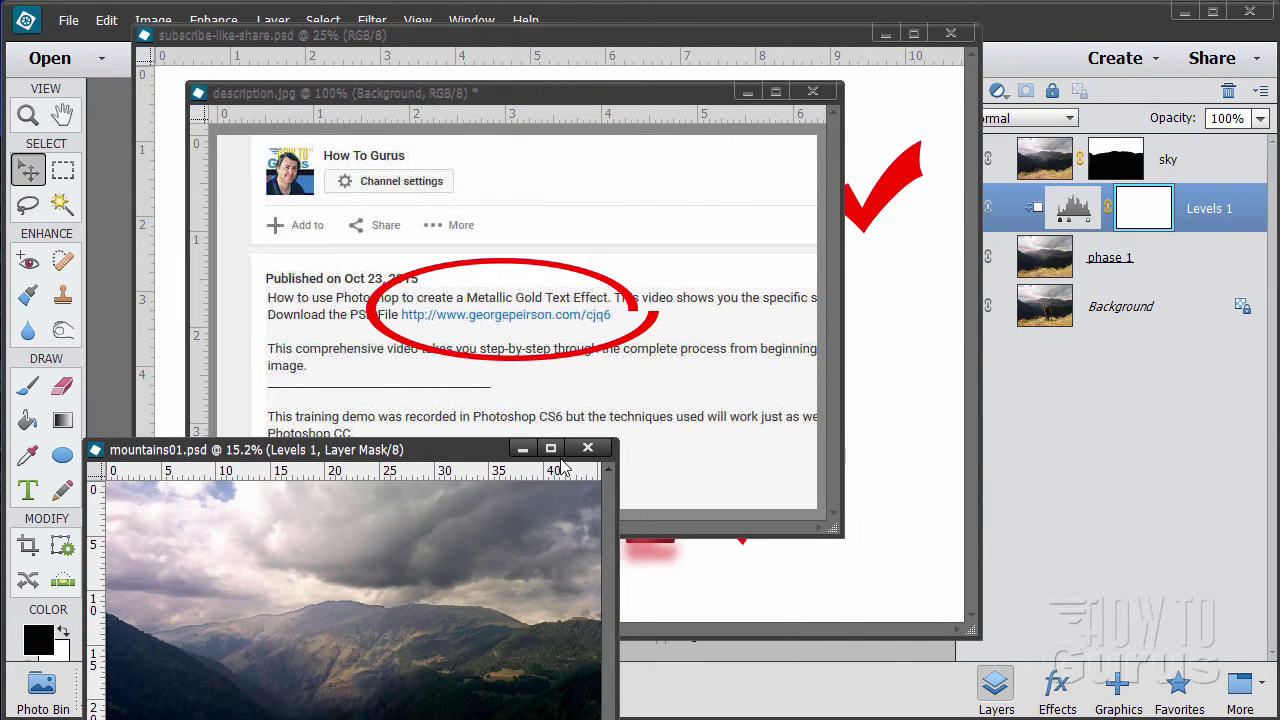
{"action": "key", "text": "ctrl+w"}
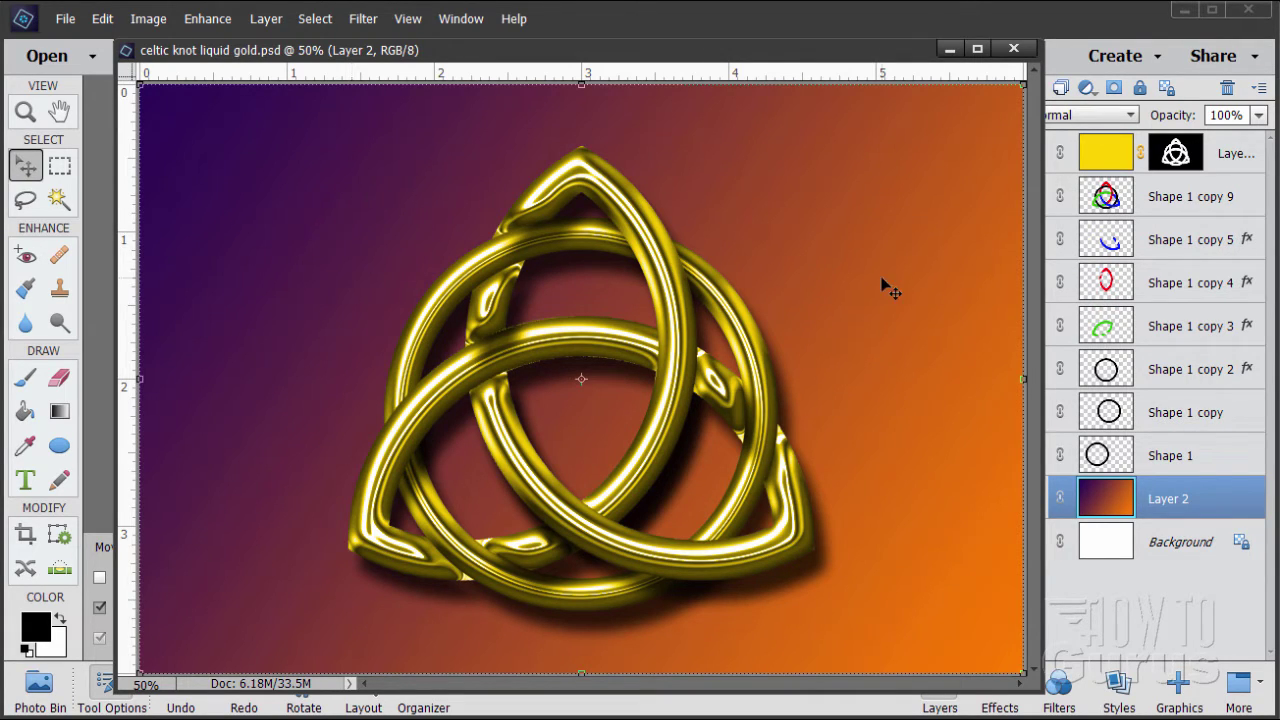
{"action": "left_click", "coordinate": [1013, 49]}
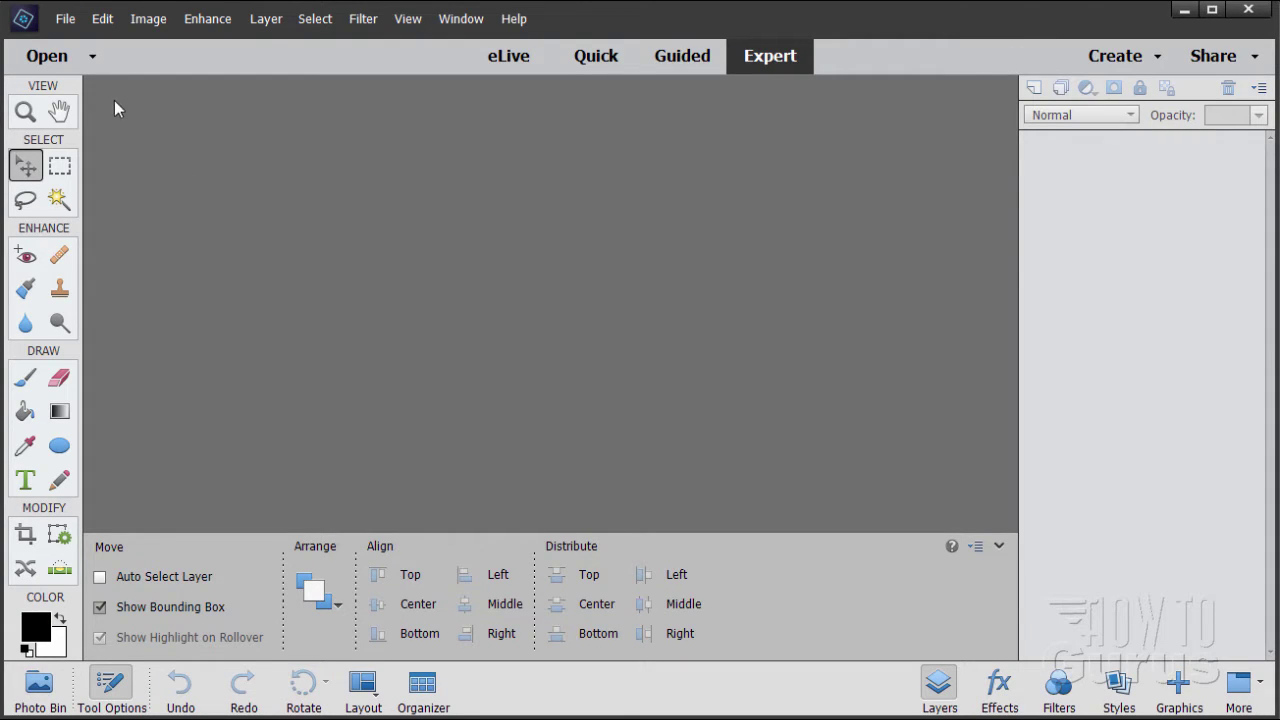
Step: Create a blank 6 x 4 inch RGB file at 300 pixels/inch with a white background and dock its window
{"action": "left_click", "coordinate": [65, 18]}
{"action": "mouse_move", "coordinate": [92, 42]}
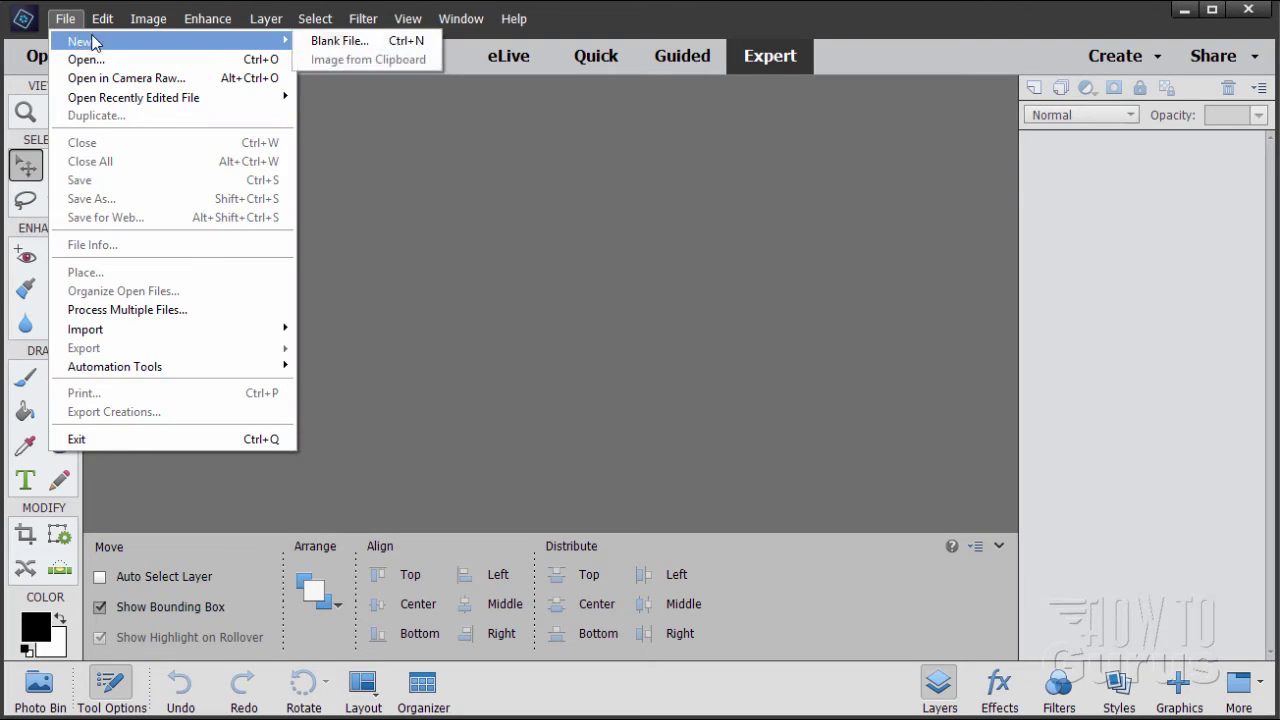
{"action": "left_click", "coordinate": [346, 40]}
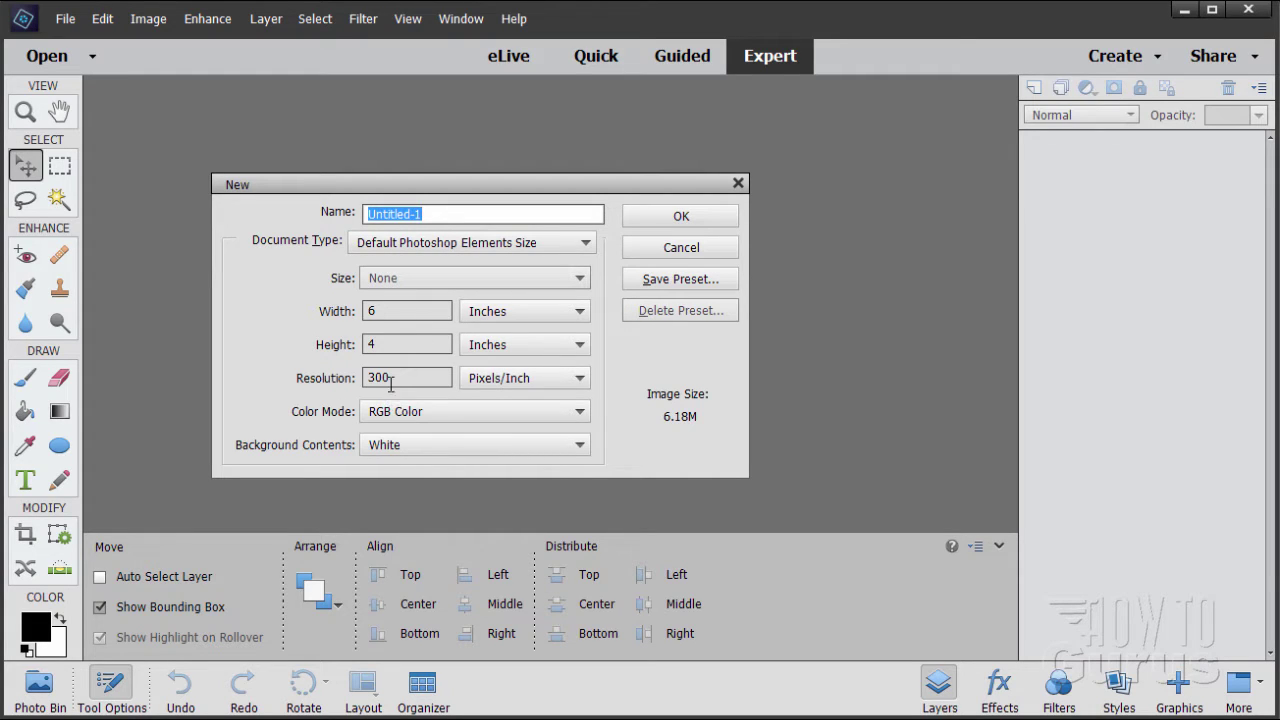
{"action": "left_click", "coordinate": [660, 218]}
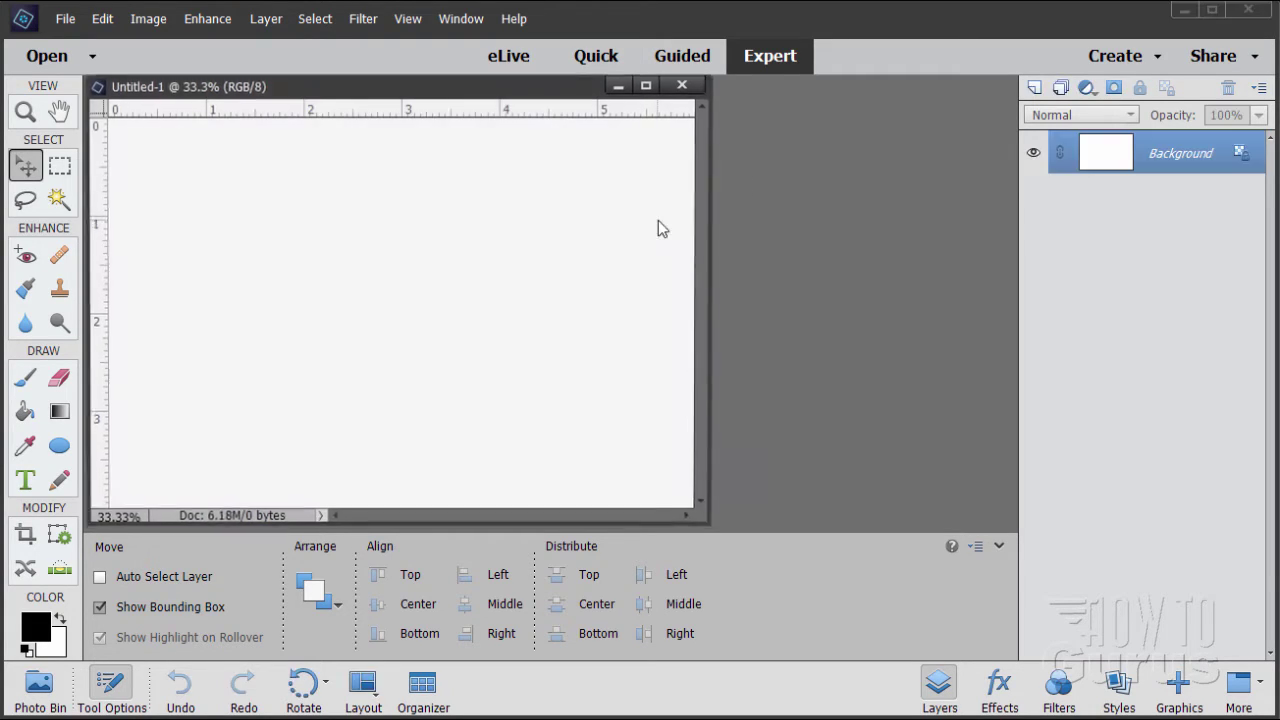
{"action": "left_click_drag", "start_coordinate": [500, 90], "coordinate": [560, 91]}
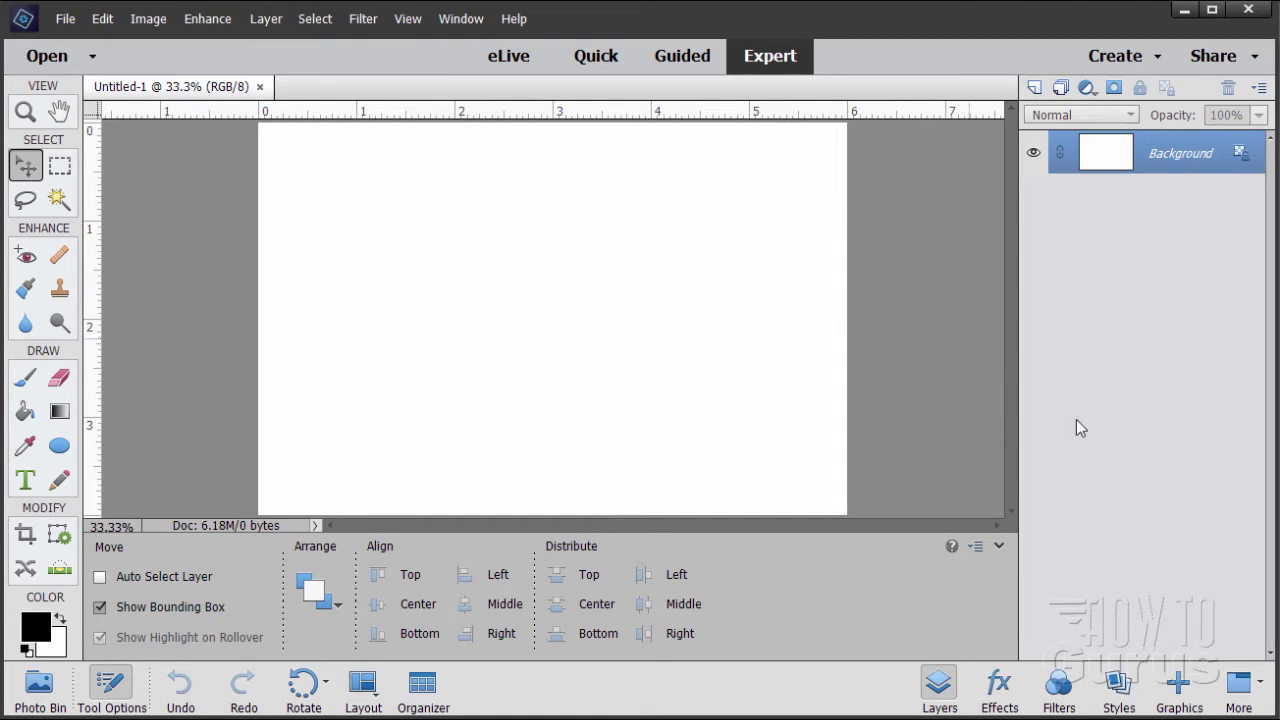
Step: Add the copyright symbol from the Shapes graphics to the canvas and move it toward the upper left of the page
{"action": "left_click", "coordinate": [1174, 684]}
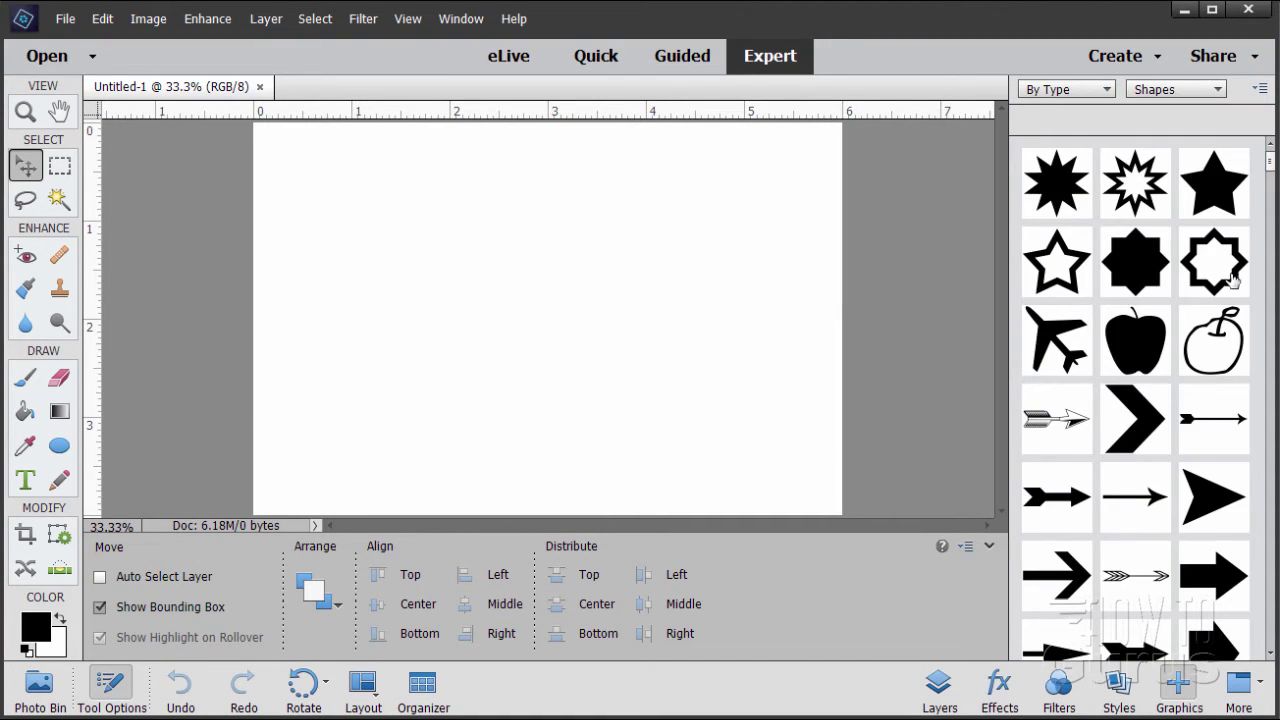
{"action": "scroll", "coordinate": [1236, 300], "scroll_direction": "down", "scroll_amount": 5}
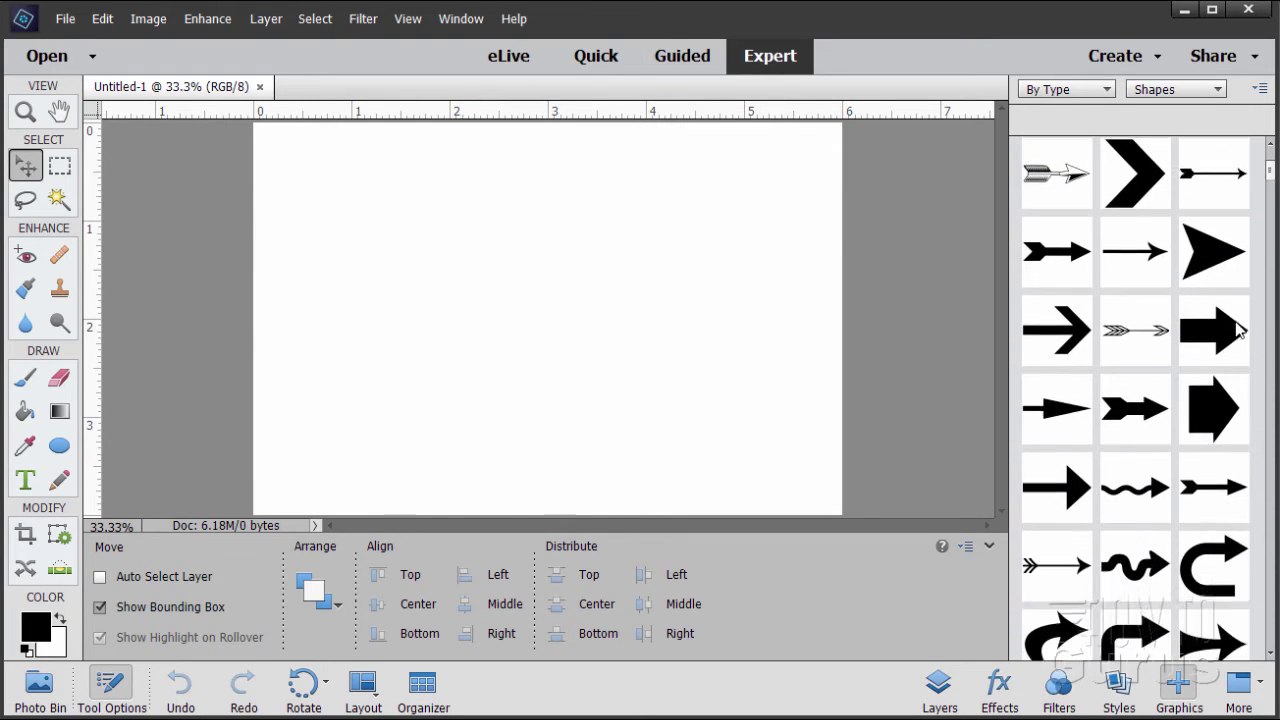
{"action": "scroll", "coordinate": [1238, 330], "scroll_direction": "down", "scroll_amount": 15}
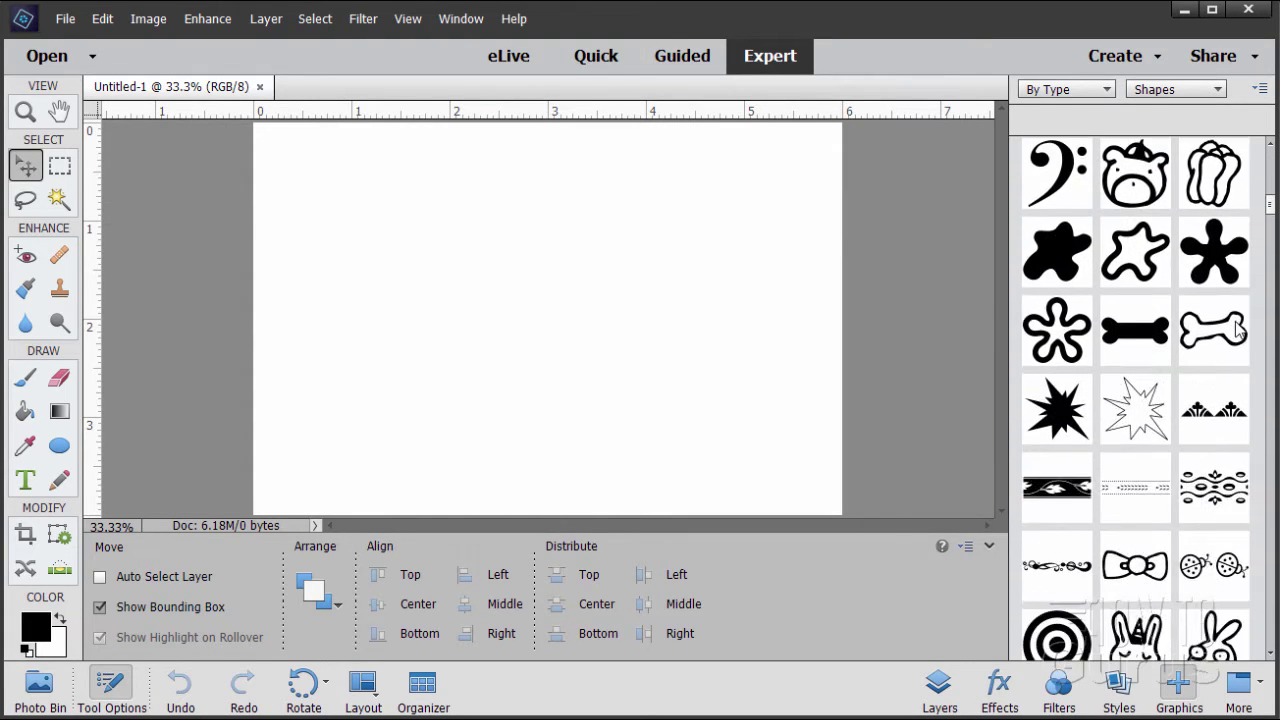
{"action": "scroll", "coordinate": [1238, 330], "scroll_direction": "down", "scroll_amount": 9}
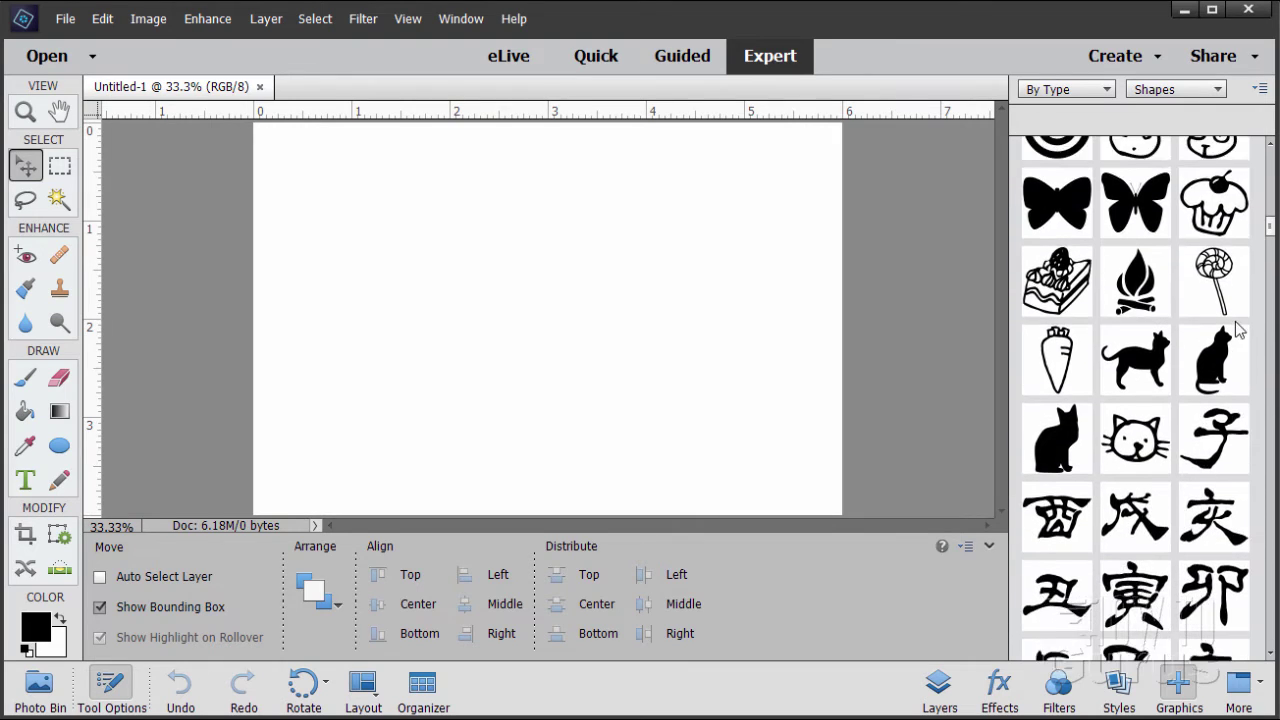
{"action": "scroll", "coordinate": [1238, 330], "scroll_direction": "down", "scroll_amount": 12}
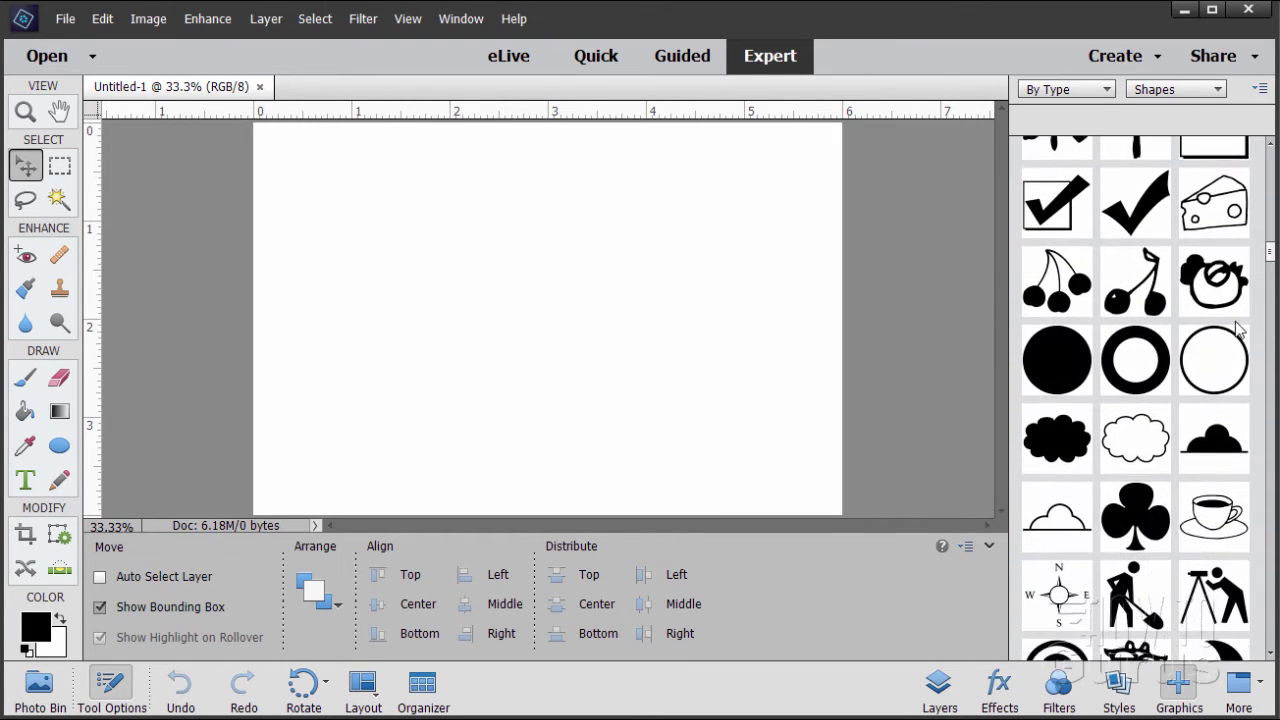
{"action": "scroll", "coordinate": [1230, 362], "scroll_direction": "down", "scroll_amount": 3}
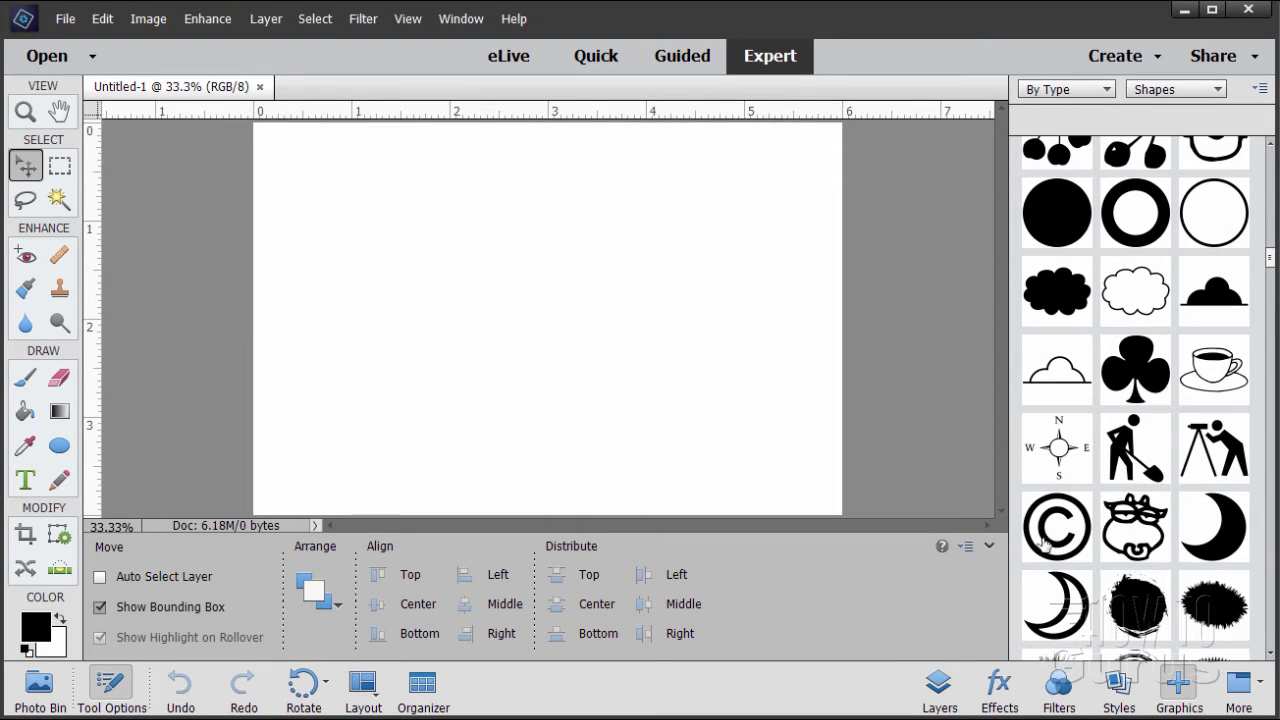
{"action": "double_click", "coordinate": [1058, 532]}
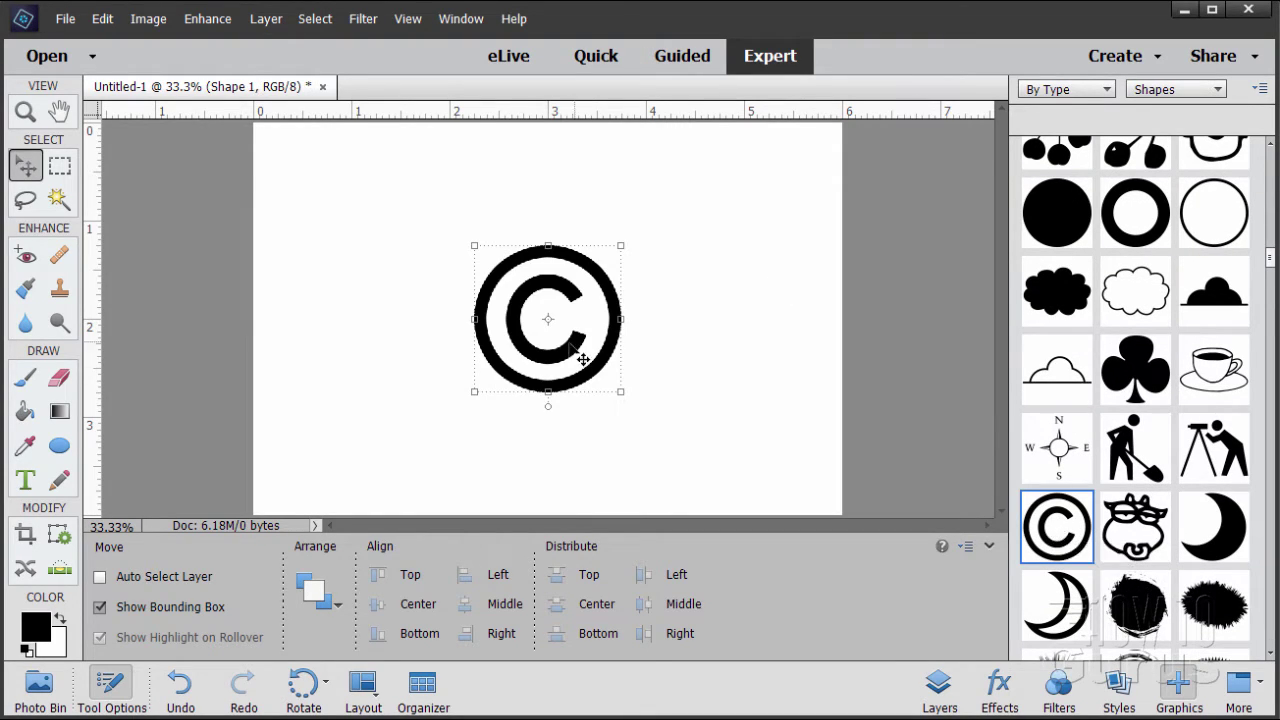
{"action": "left_click_drag", "start_coordinate": [571, 366], "coordinate": [476, 312]}
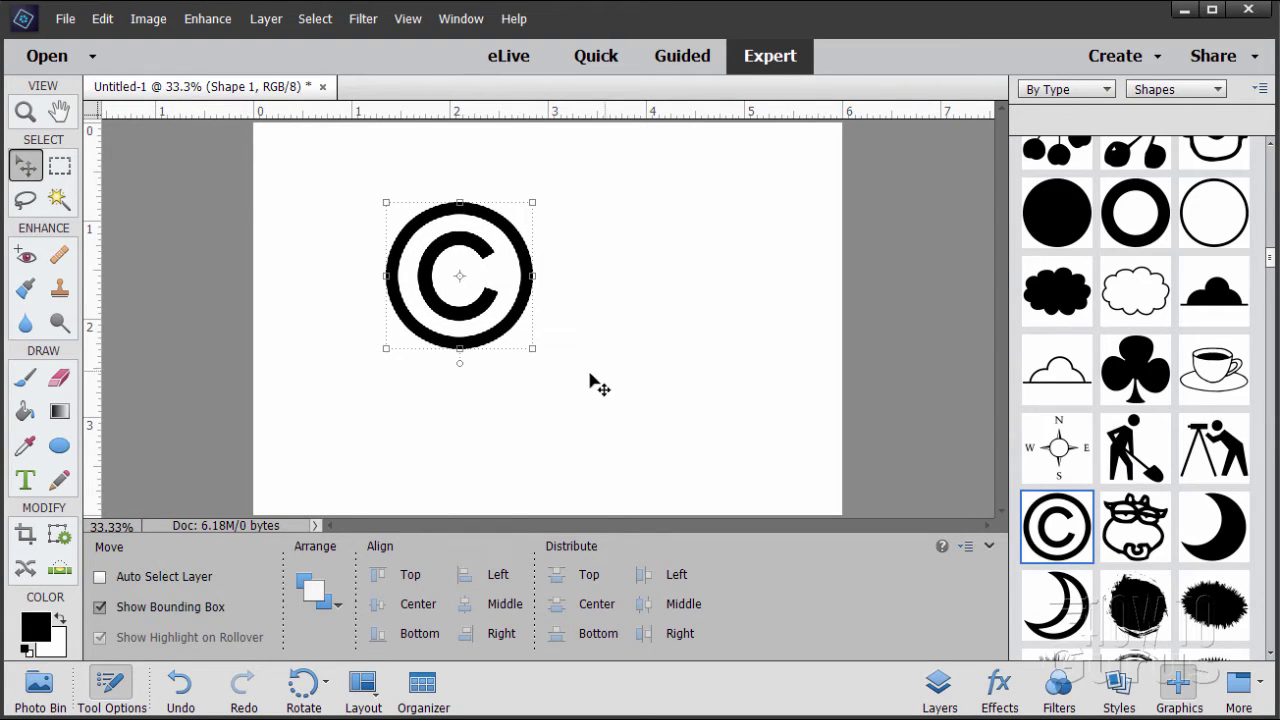
Step: Scale the copyright shape proportionally to 180%
{"action": "left_click", "coordinate": [533, 351]}
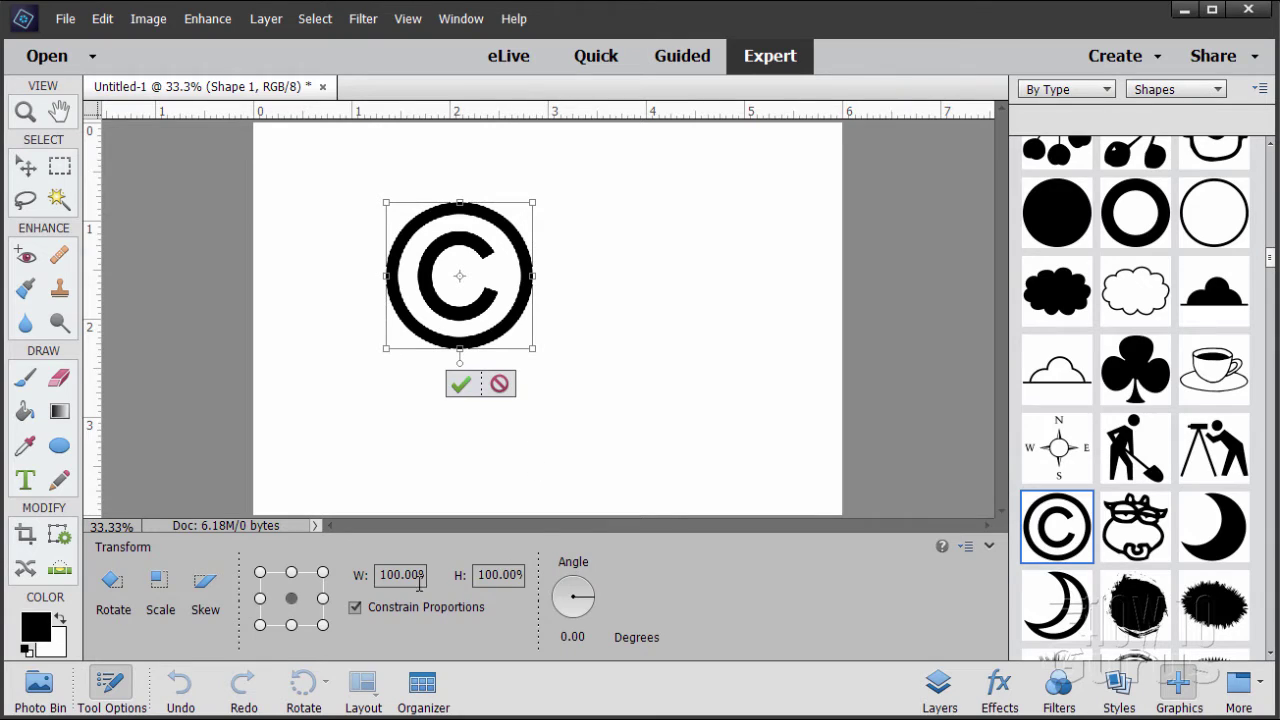
{"action": "left_click_drag", "start_coordinate": [380, 577], "coordinate": [442, 580]}
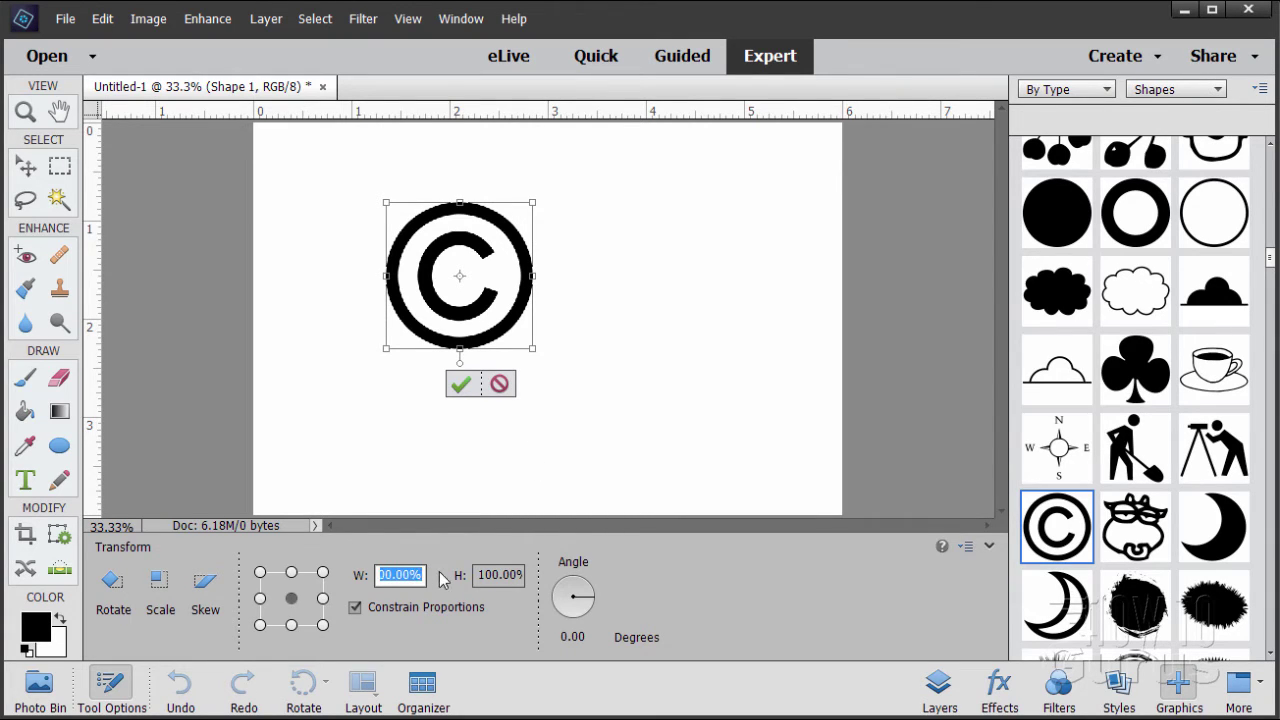
{"action": "type", "text": "180"}
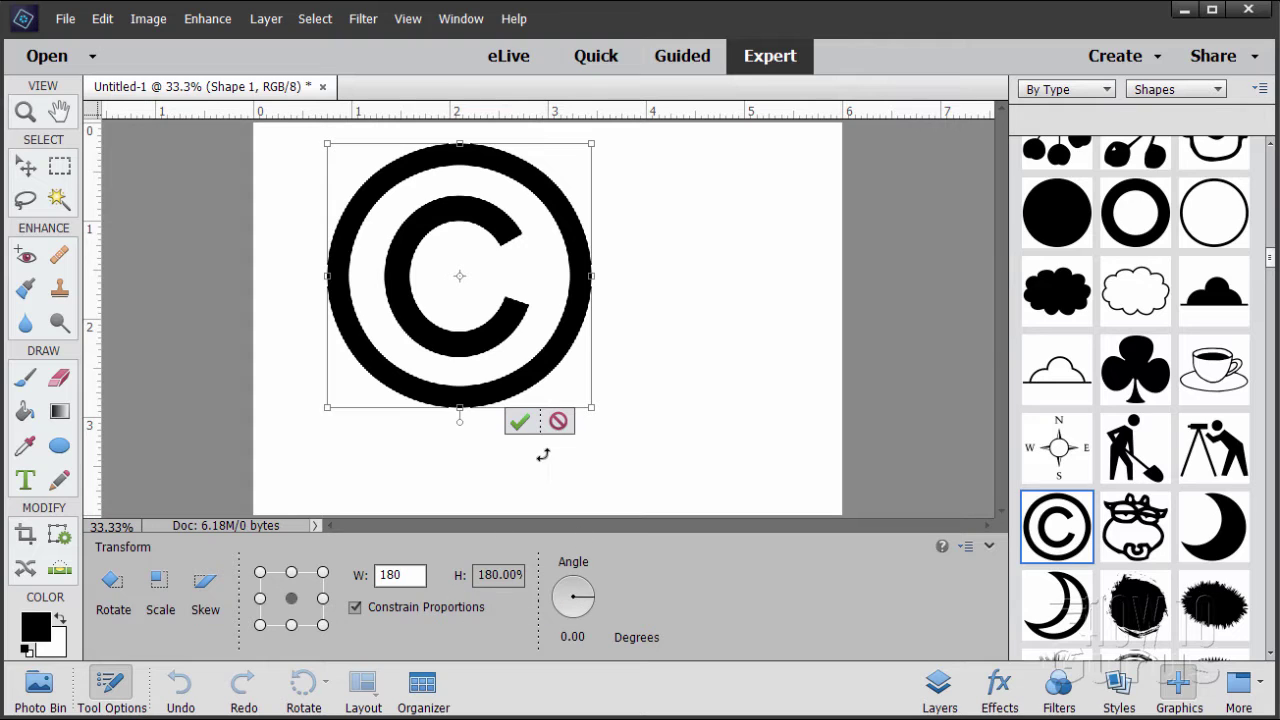
{"action": "left_click", "coordinate": [519, 421]}
Step: Move the copyright shape down to the page's vertical middle and simplify the Shape 1 layer
{"action": "left_click", "coordinate": [940, 688]}
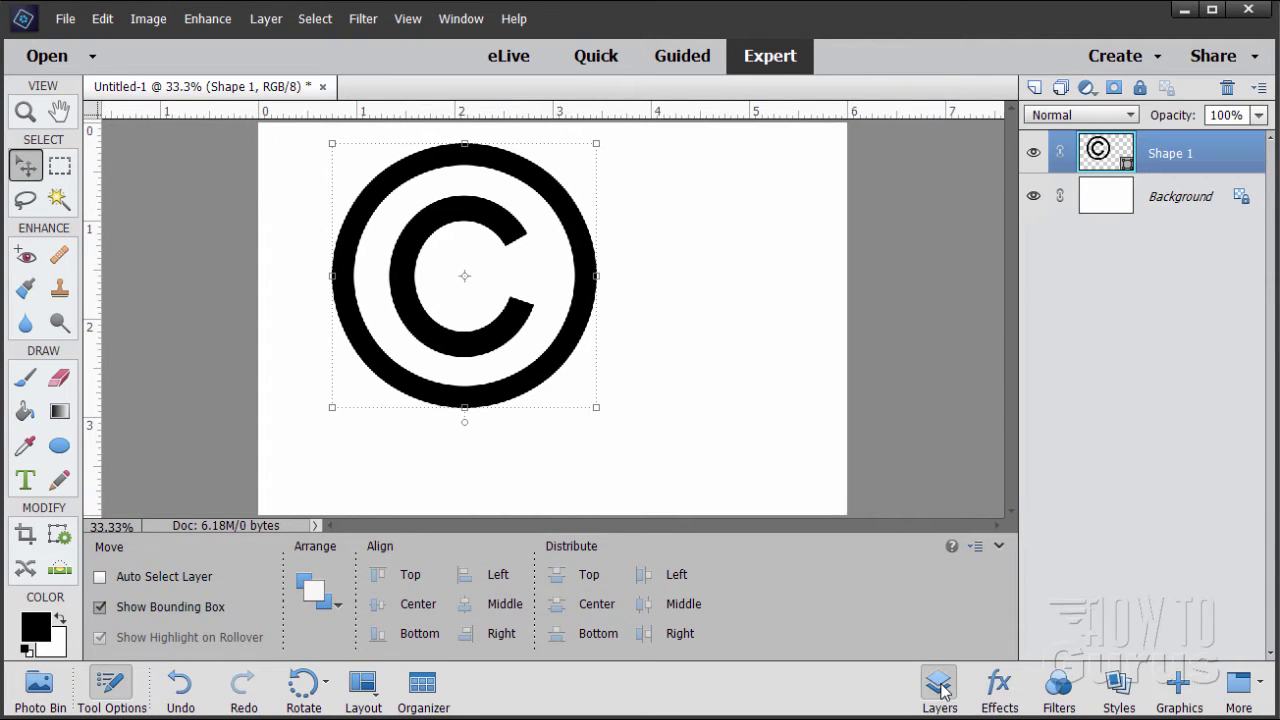
{"action": "left_click_drag", "start_coordinate": [558, 362], "coordinate": [564, 403]}
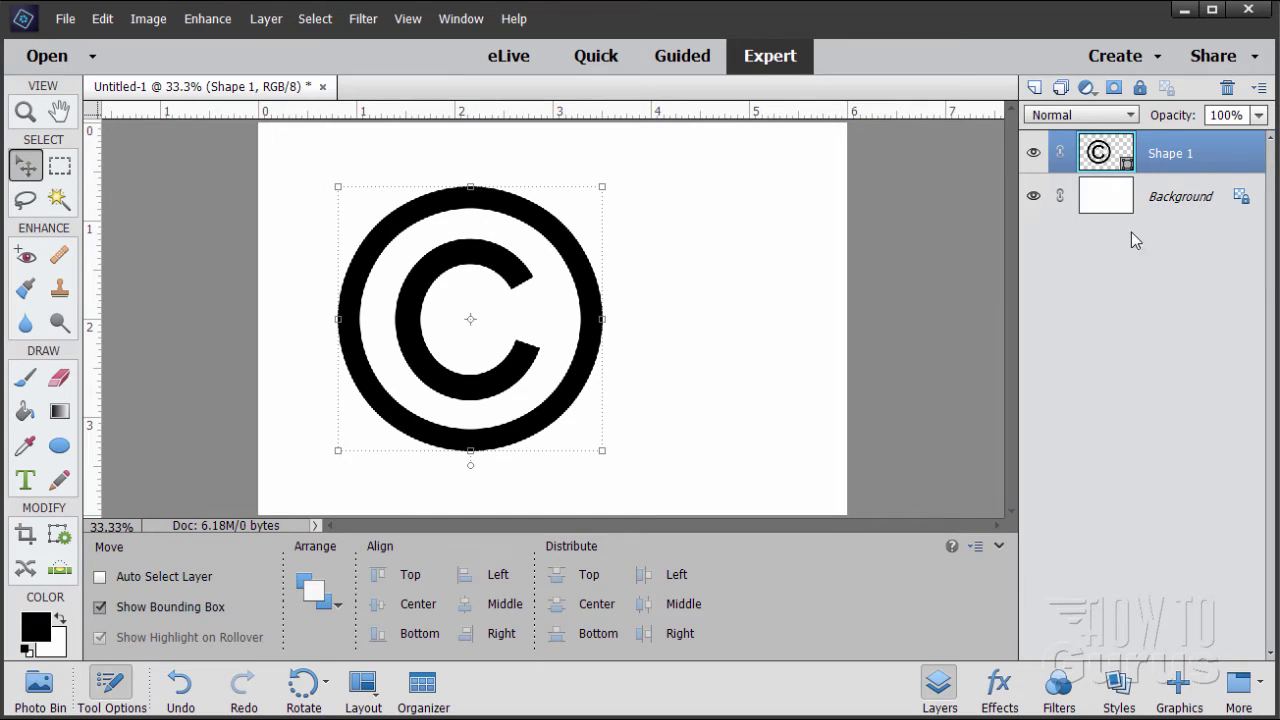
{"action": "right_click", "coordinate": [1165, 162]}
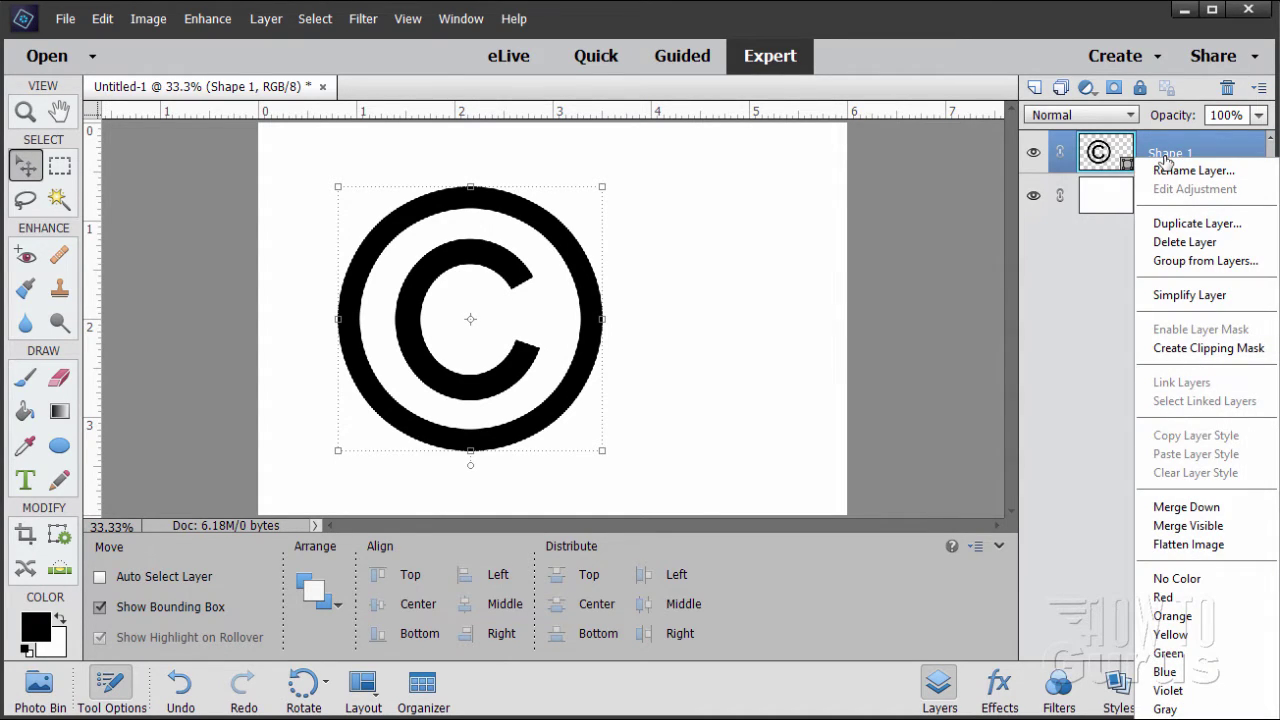
{"action": "left_click", "coordinate": [1186, 295]}
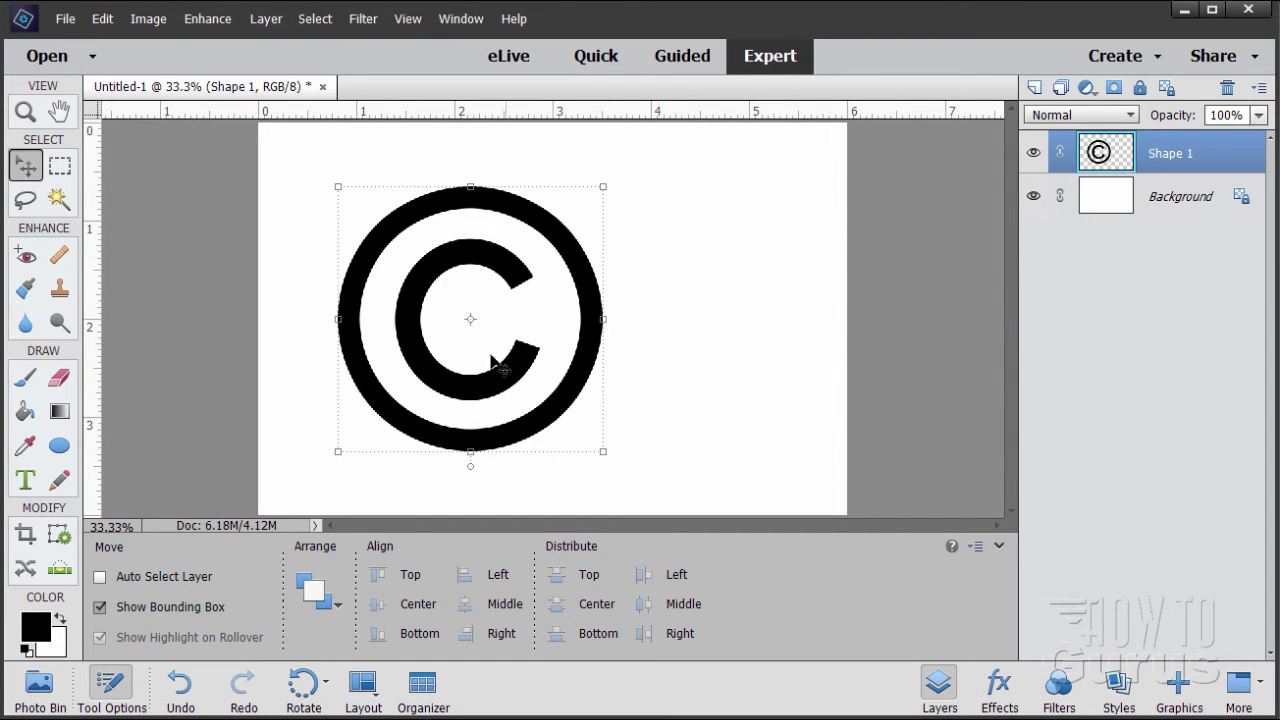
Step: Select the inner letter C with the Magic Wand set to Contiguous, delete it, and clear the selection
{"action": "left_click", "coordinate": [66, 199]}
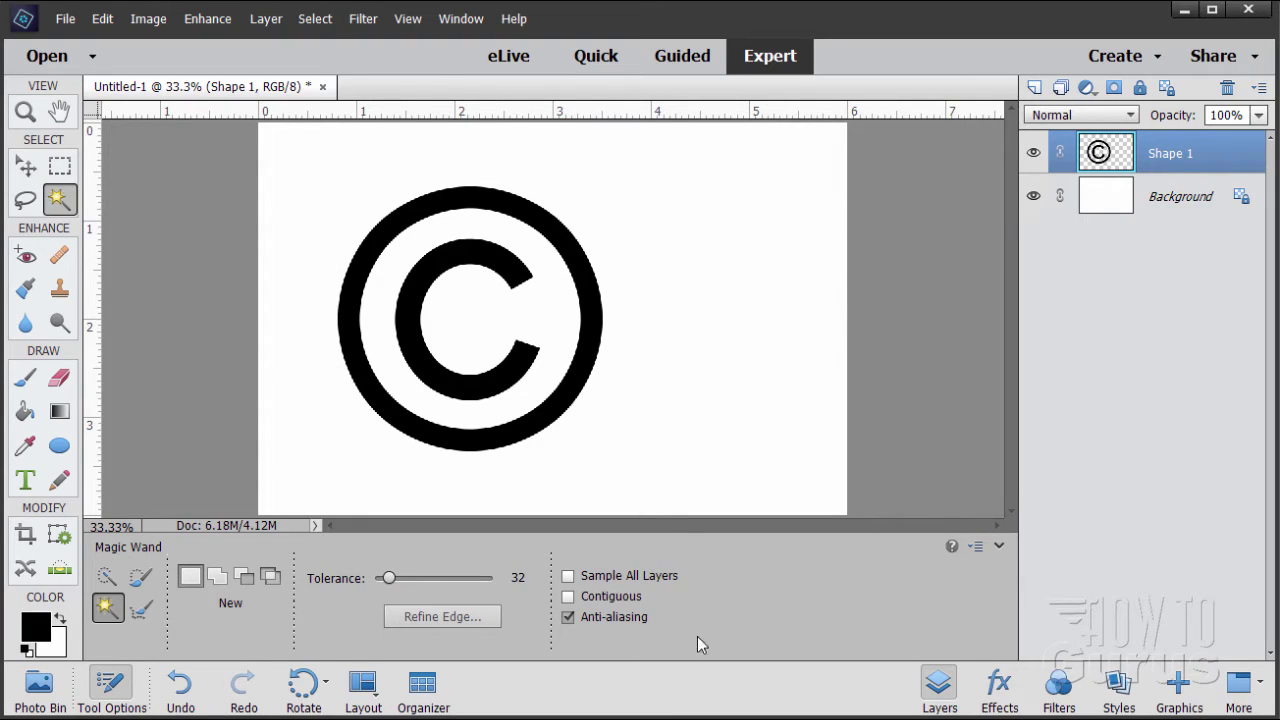
{"action": "left_click", "coordinate": [569, 598]}
{"action": "left_click", "coordinate": [452, 380]}
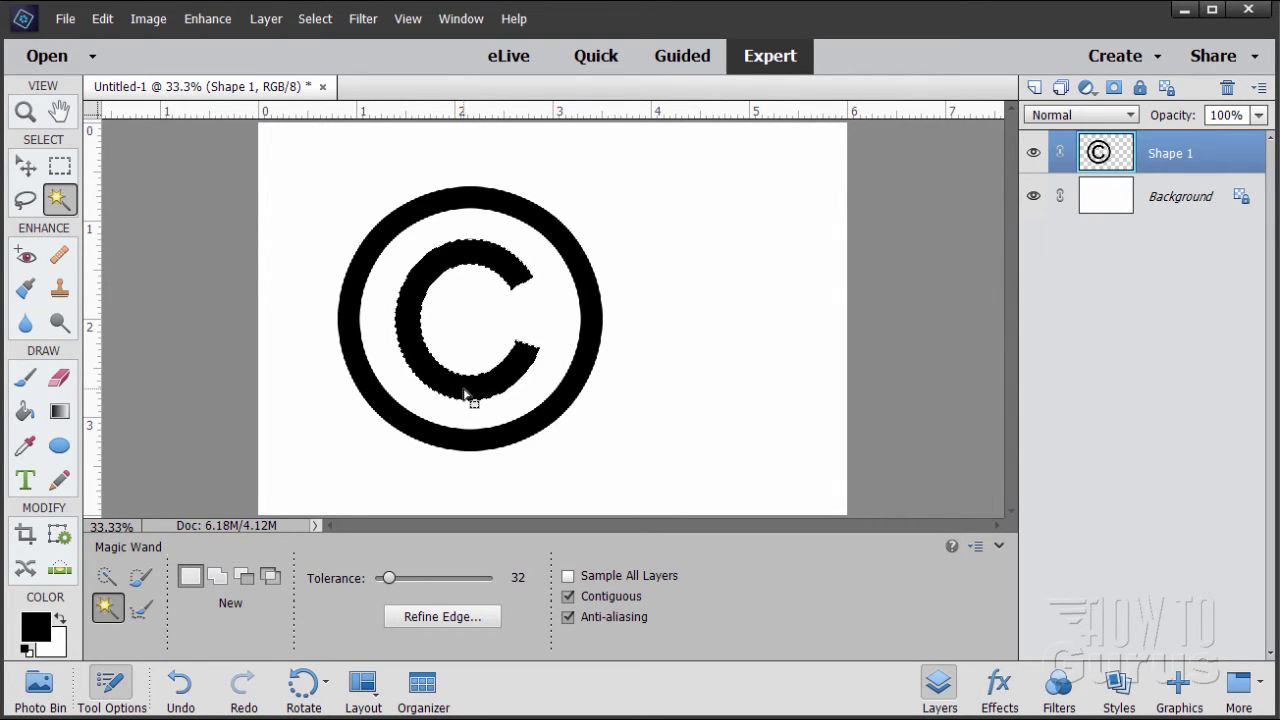
{"action": "key", "text": "Delete"}
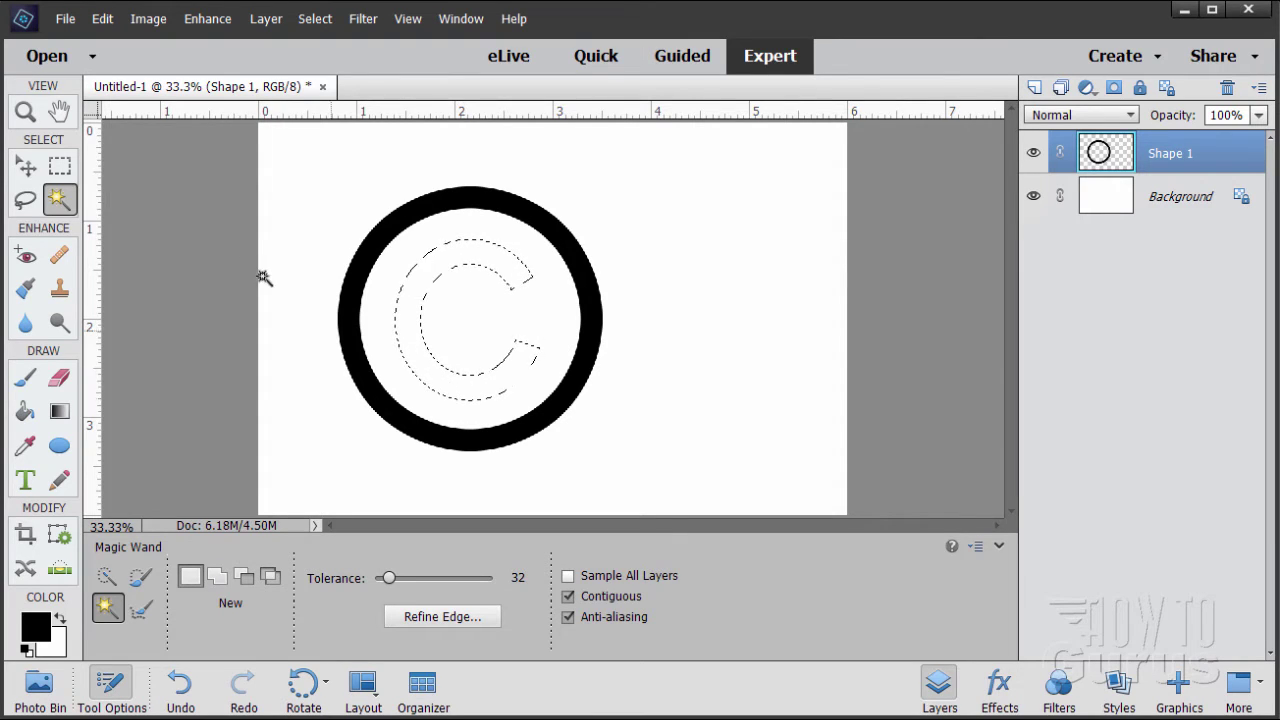
{"action": "left_click", "coordinate": [326, 20]}
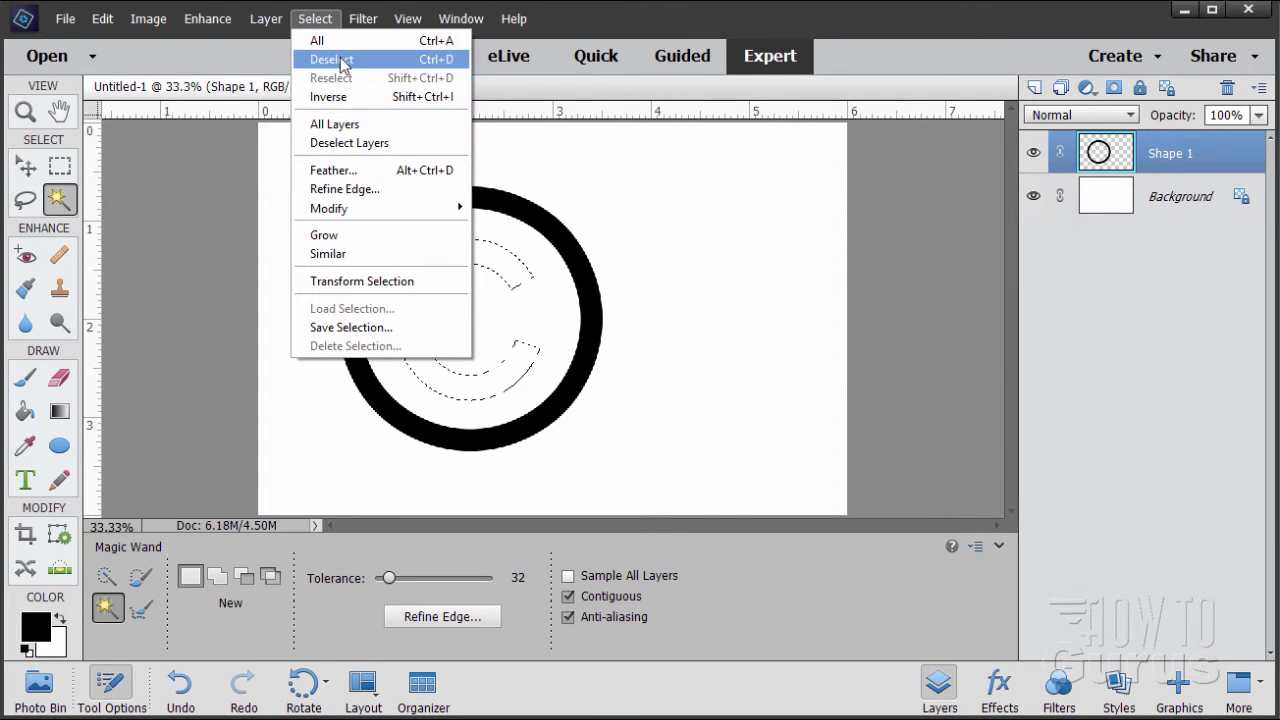
{"action": "left_click", "coordinate": [340, 60]}
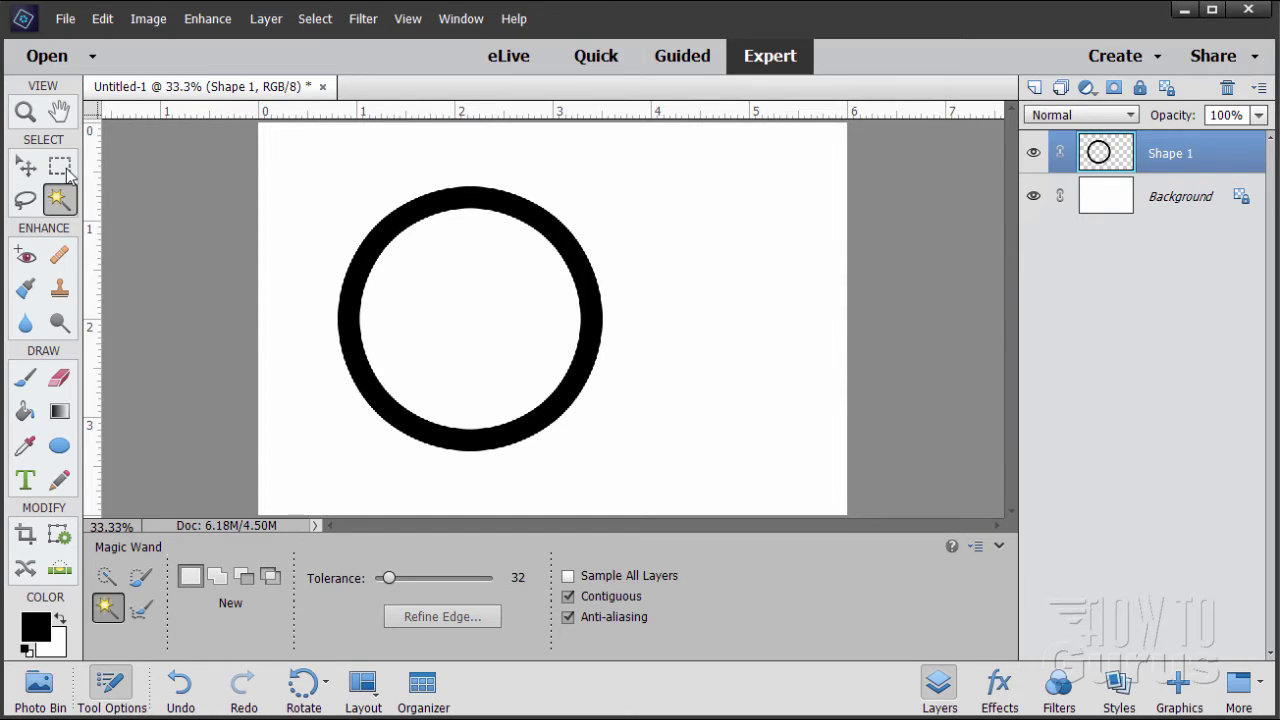
Step: Duplicate the Shape 1 ring layer and move the copy horizontally right until its left edge reaches the original ring's center
{"action": "left_click", "coordinate": [35, 170]}
{"action": "left_click_drag", "start_coordinate": [549, 420], "coordinate": [543, 420]}
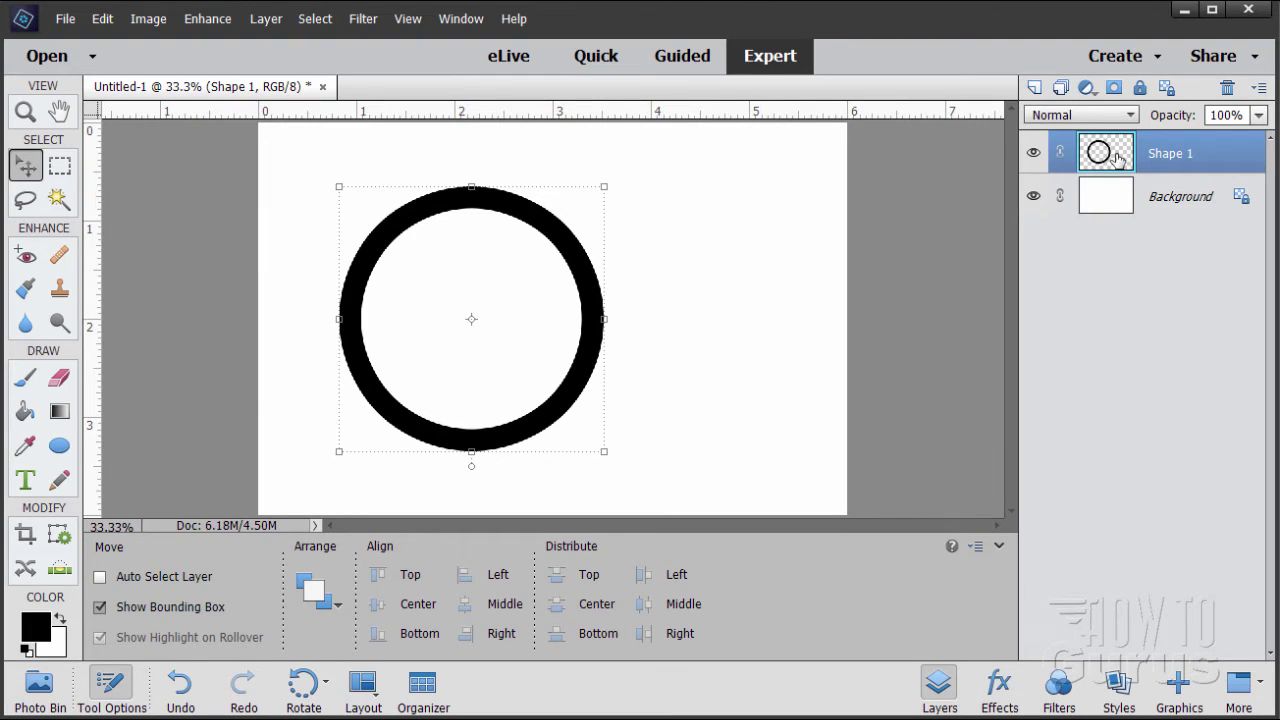
{"action": "left_click_drag", "start_coordinate": [1117, 160], "coordinate": [1035, 87]}
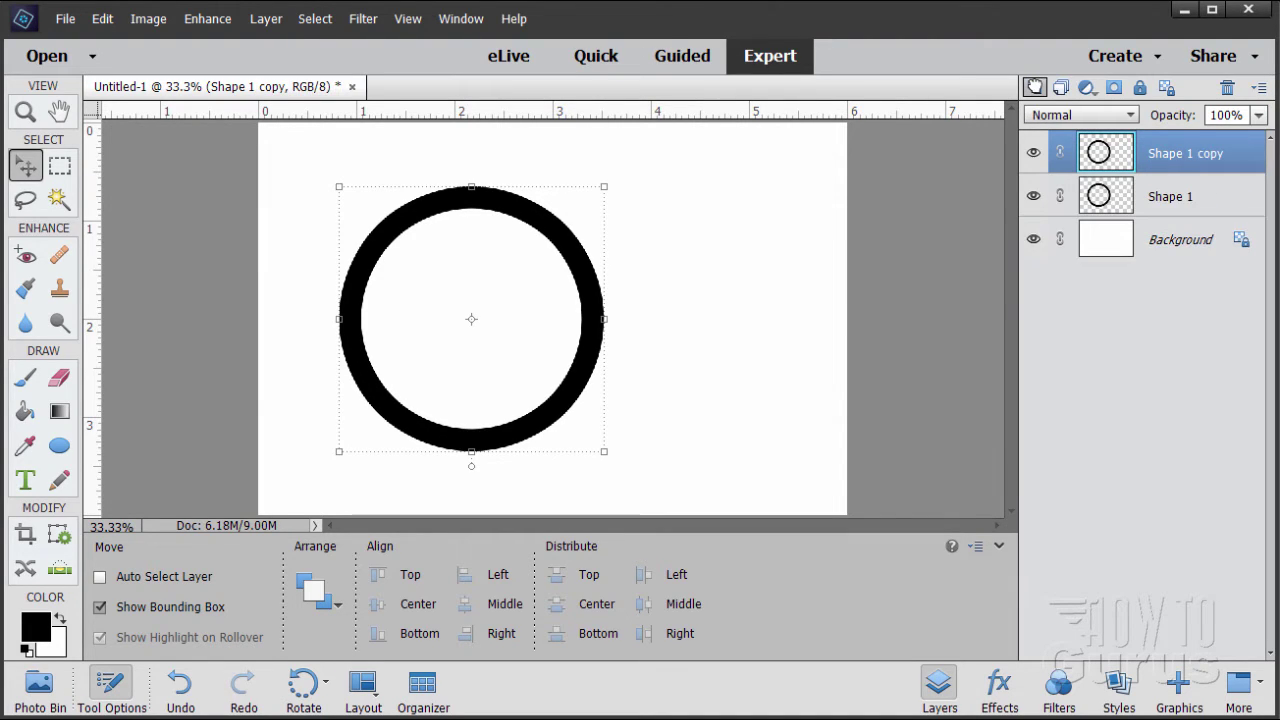
{"action": "left_click_drag", "start_coordinate": [592, 392], "coordinate": [641, 386]}
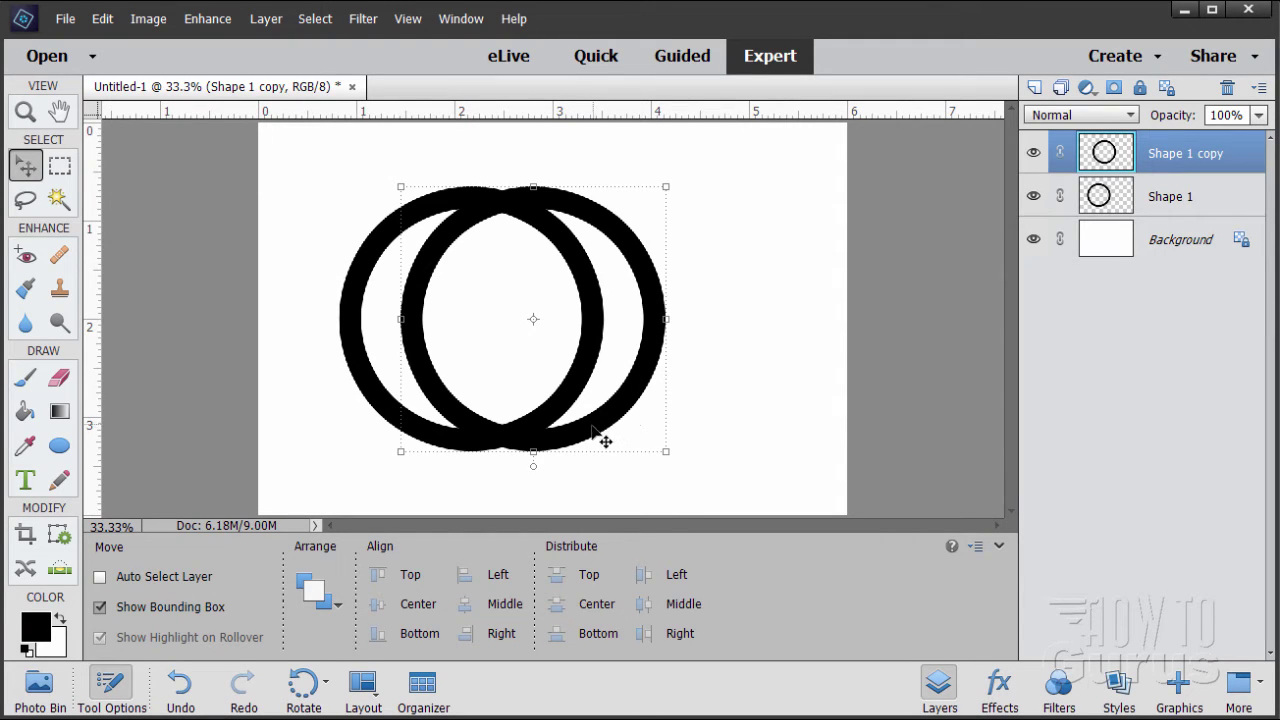
{"action": "left_click_drag", "start_coordinate": [604, 440], "coordinate": [686, 403]}
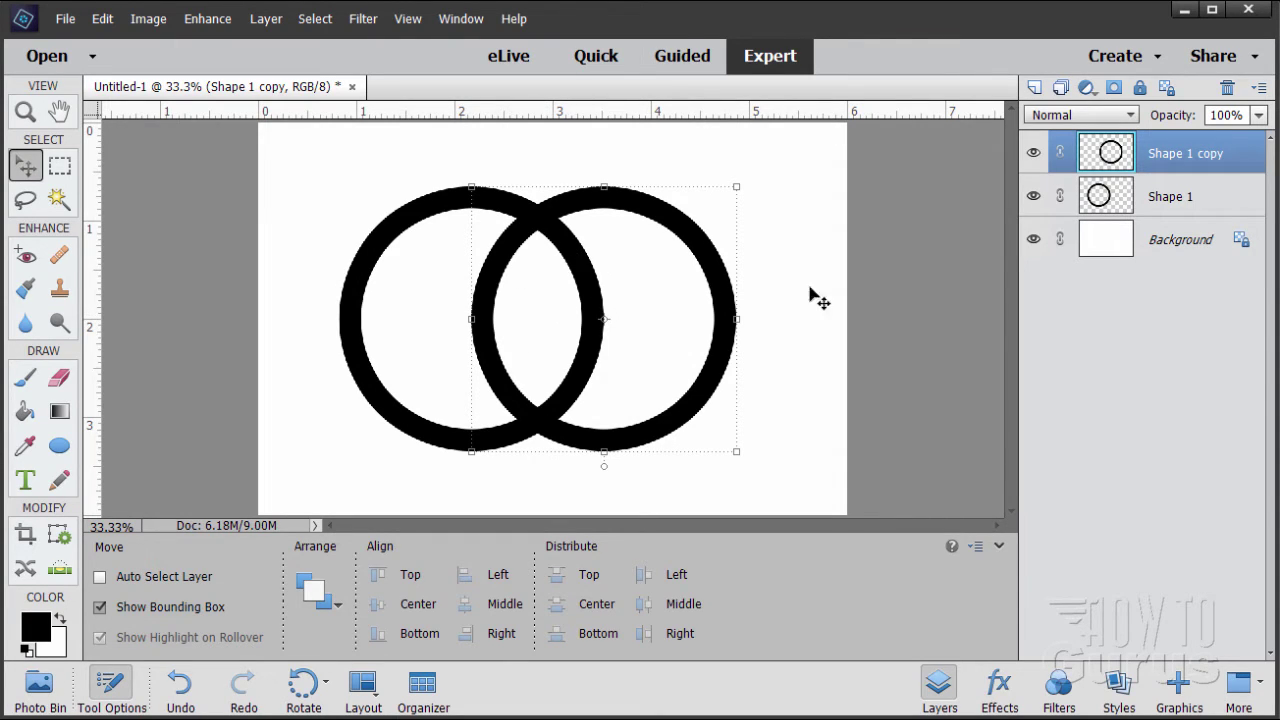
Step: Duplicate both ring layers together and merge the two copies into one layer
{"action": "left_click", "coordinate": [1155, 205], "text": "ctrl"}
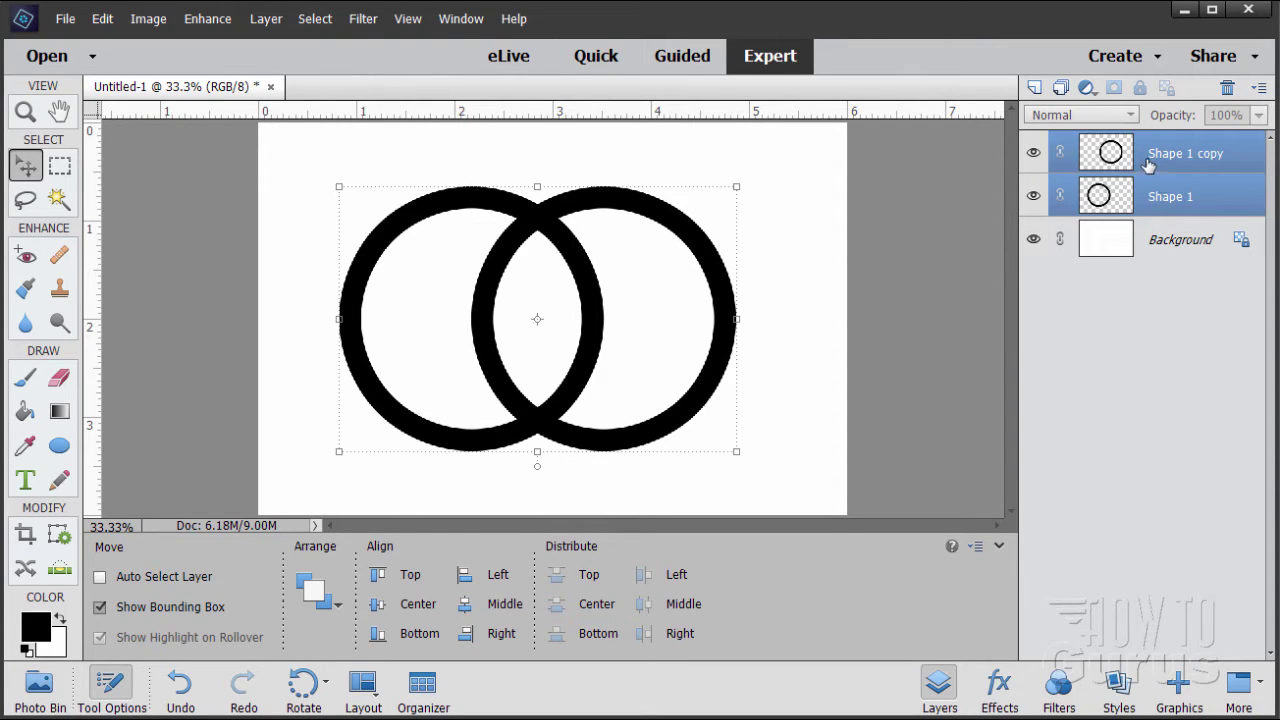
{"action": "left_click_drag", "start_coordinate": [1140, 165], "coordinate": [1035, 87]}
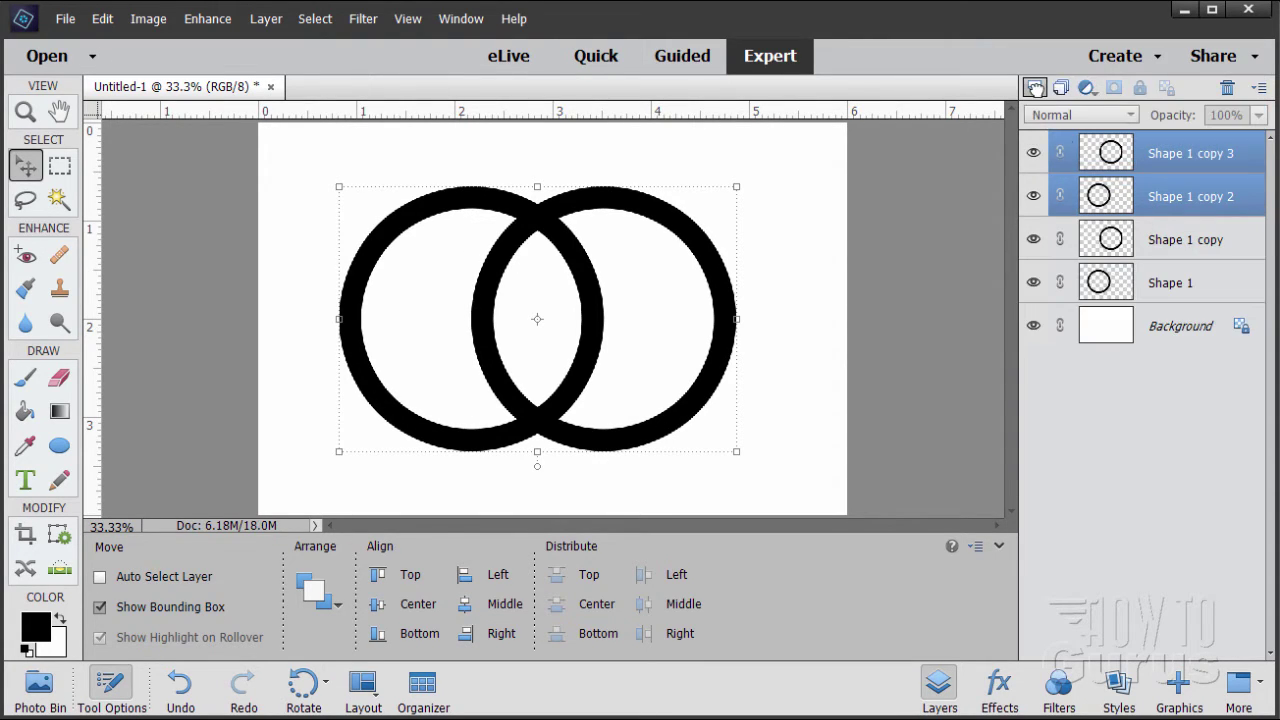
{"action": "right_click", "coordinate": [1153, 165]}
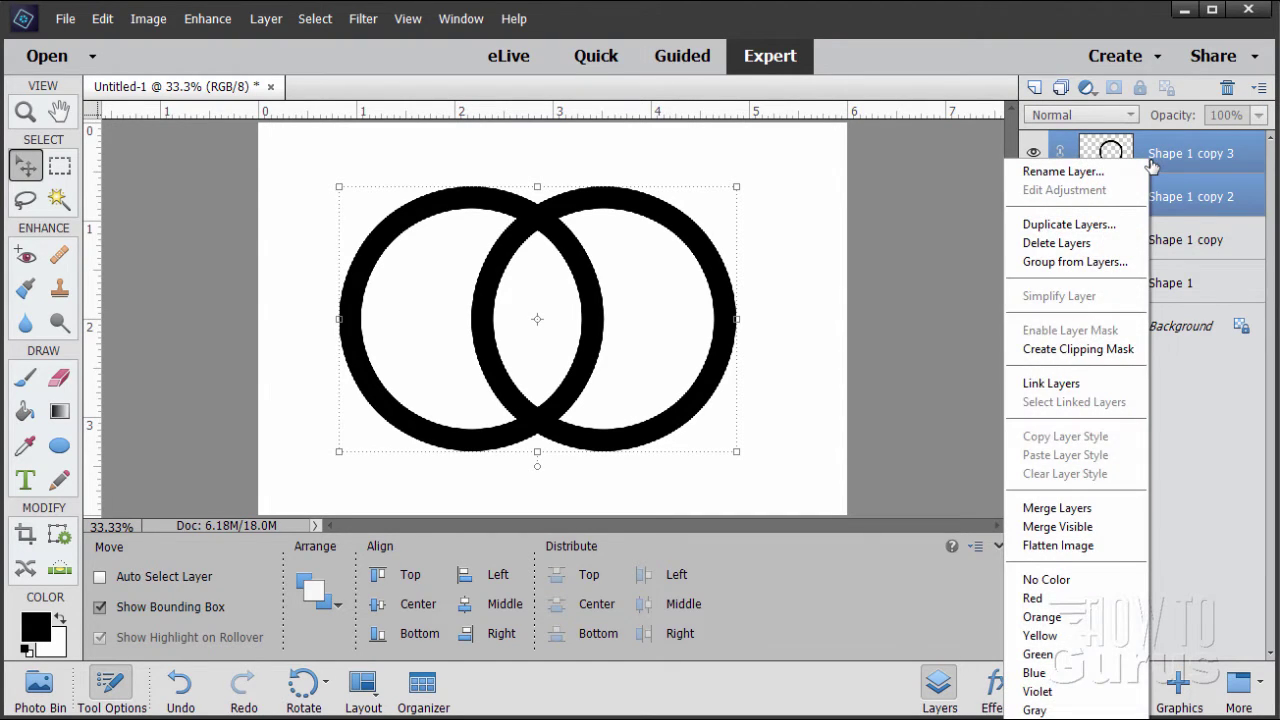
{"action": "left_click", "coordinate": [1086, 508]}
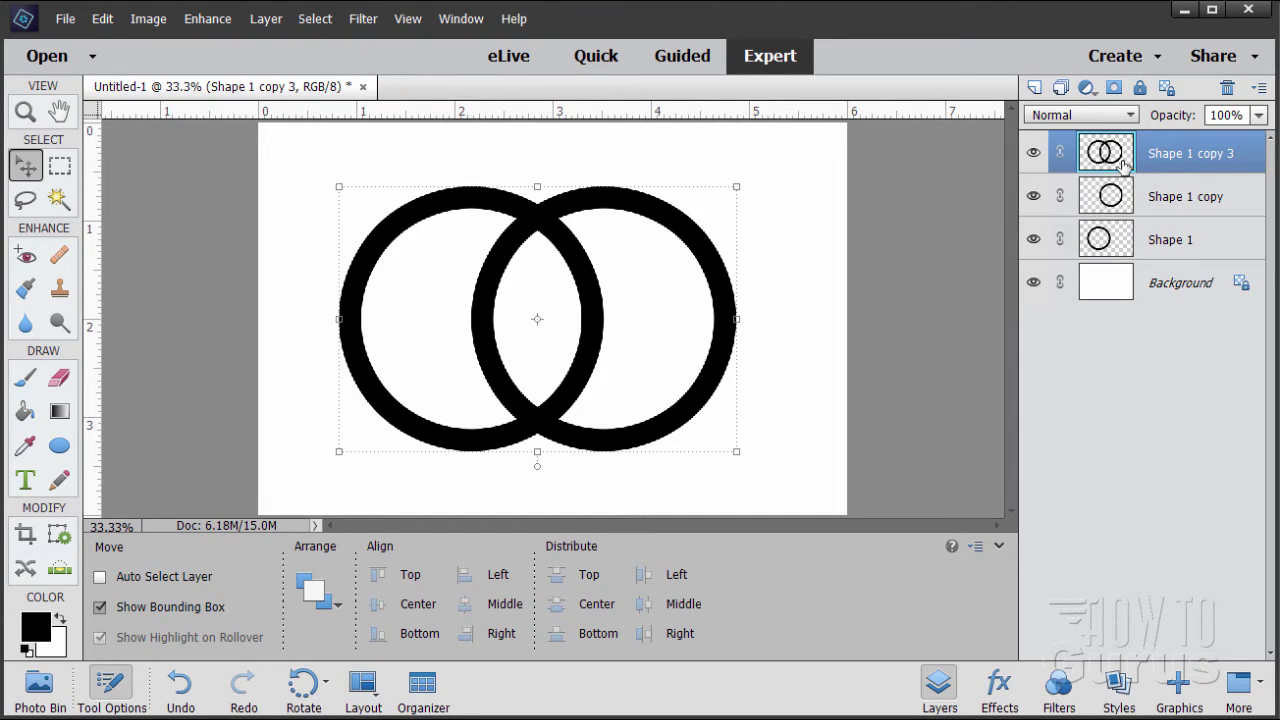
Step: Load the outline of the Shape 1 copy ring as a selection and invert it
{"action": "left_click", "coordinate": [1113, 199]}
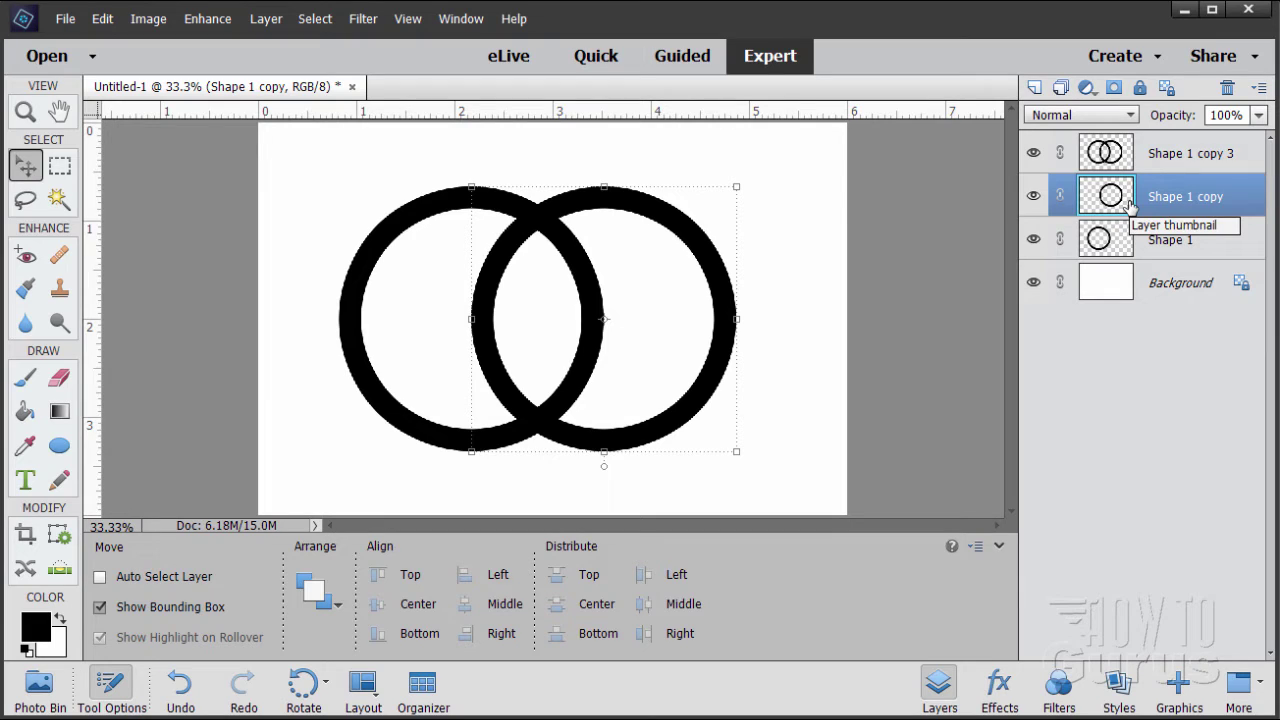
{"action": "left_click", "coordinate": [1111, 196], "text": "ctrl"}
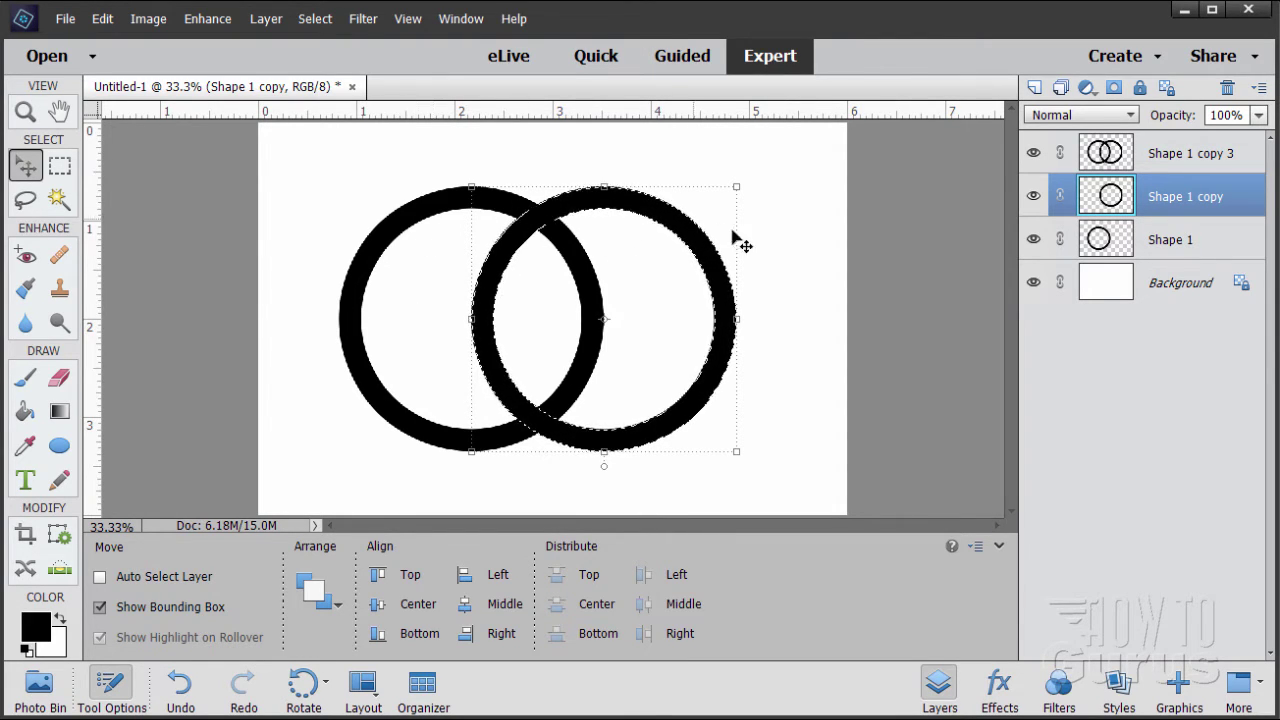
{"action": "left_click", "coordinate": [315, 22]}
{"action": "left_click", "coordinate": [338, 97]}
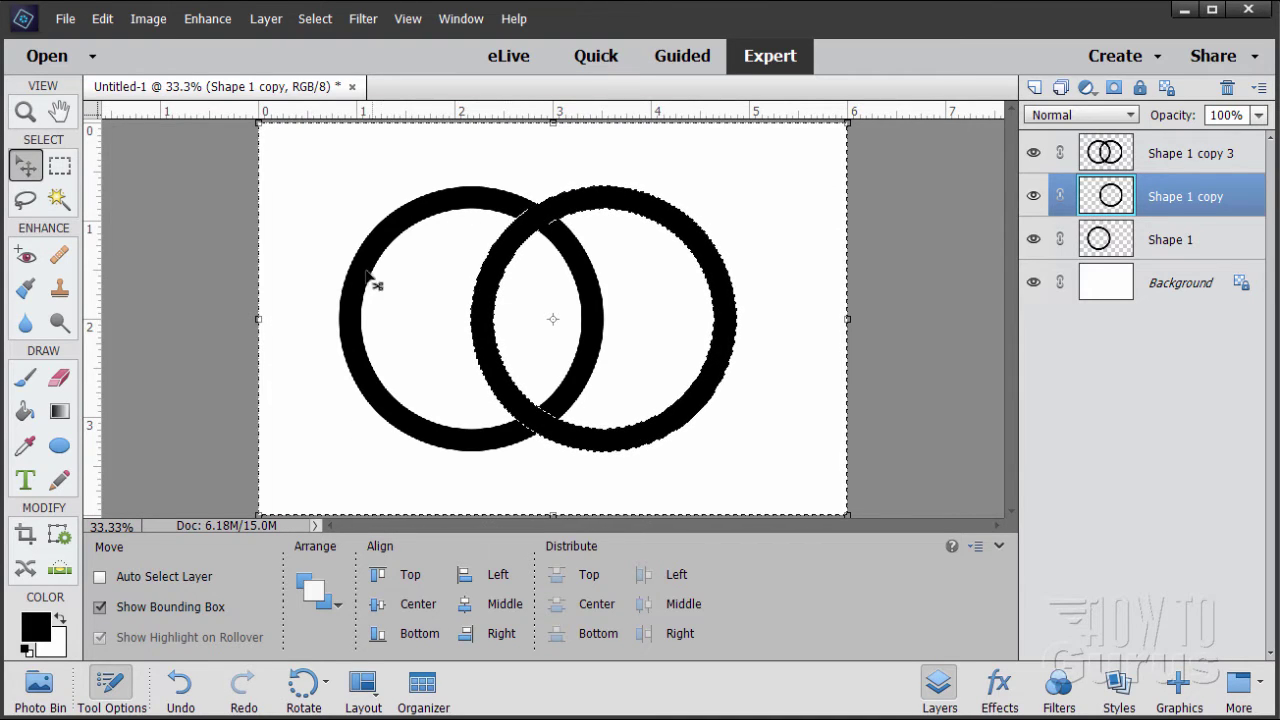
Step: On Shape 1 copy 3, hide the two original ring layers and erase the left ring's part outside the right ring
{"action": "left_click", "coordinate": [59, 377]}
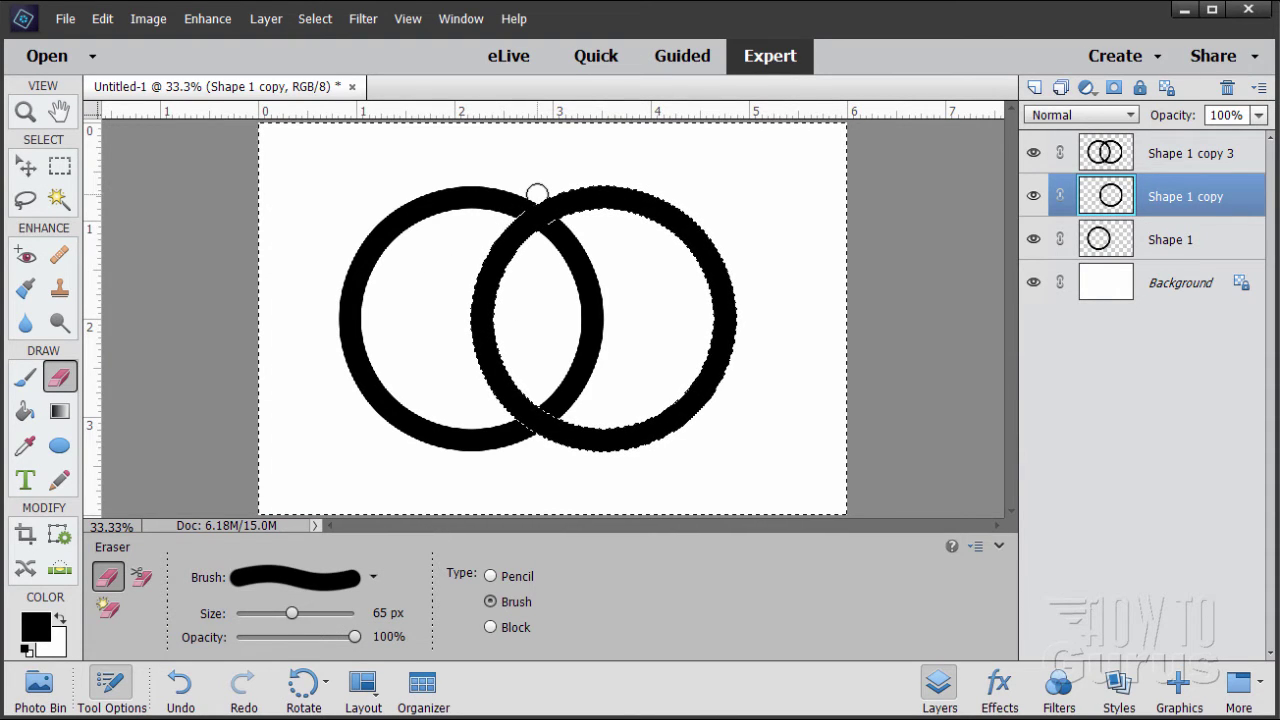
{"action": "left_click", "coordinate": [1127, 164]}
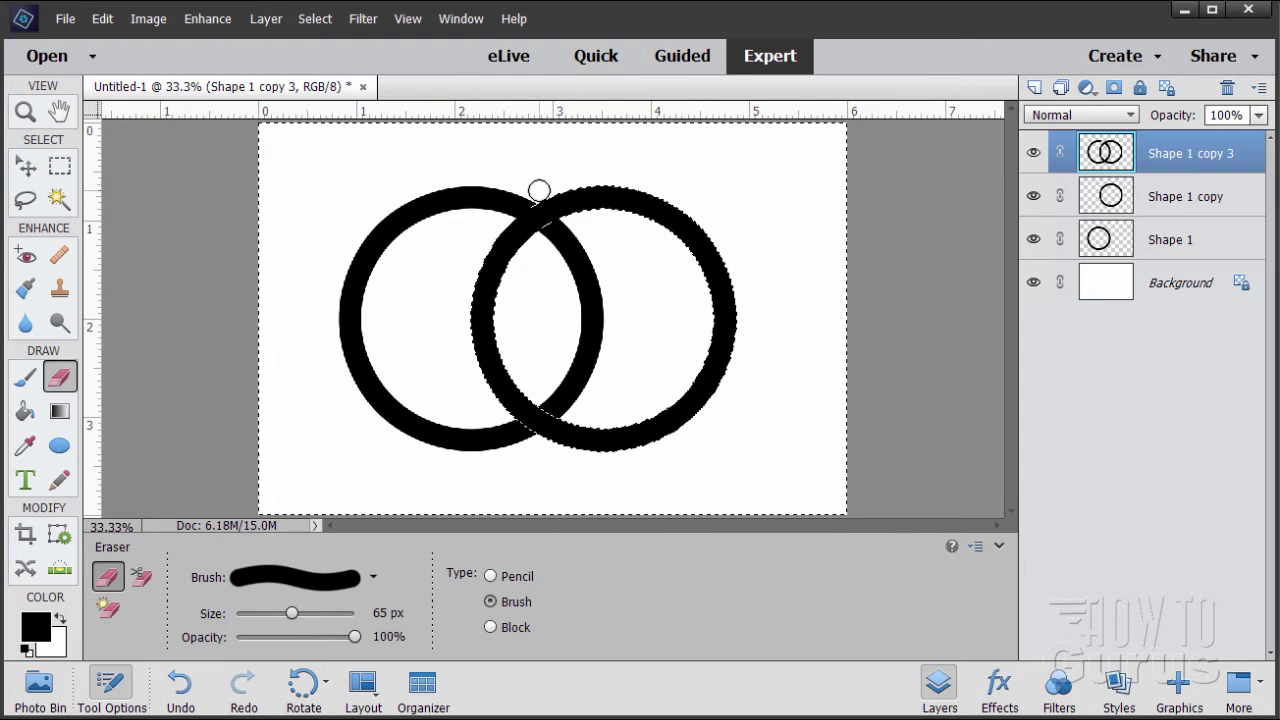
{"action": "left_click", "coordinate": [1034, 196]}
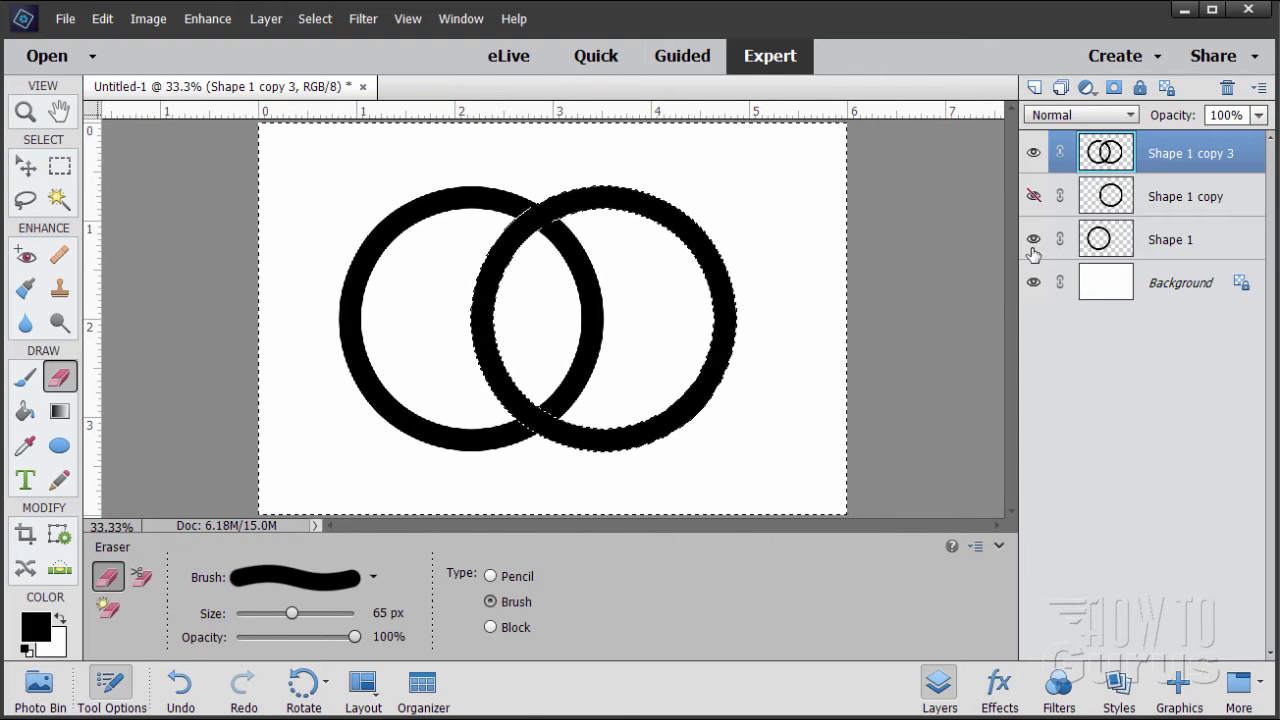
{"action": "left_click", "coordinate": [1034, 240]}
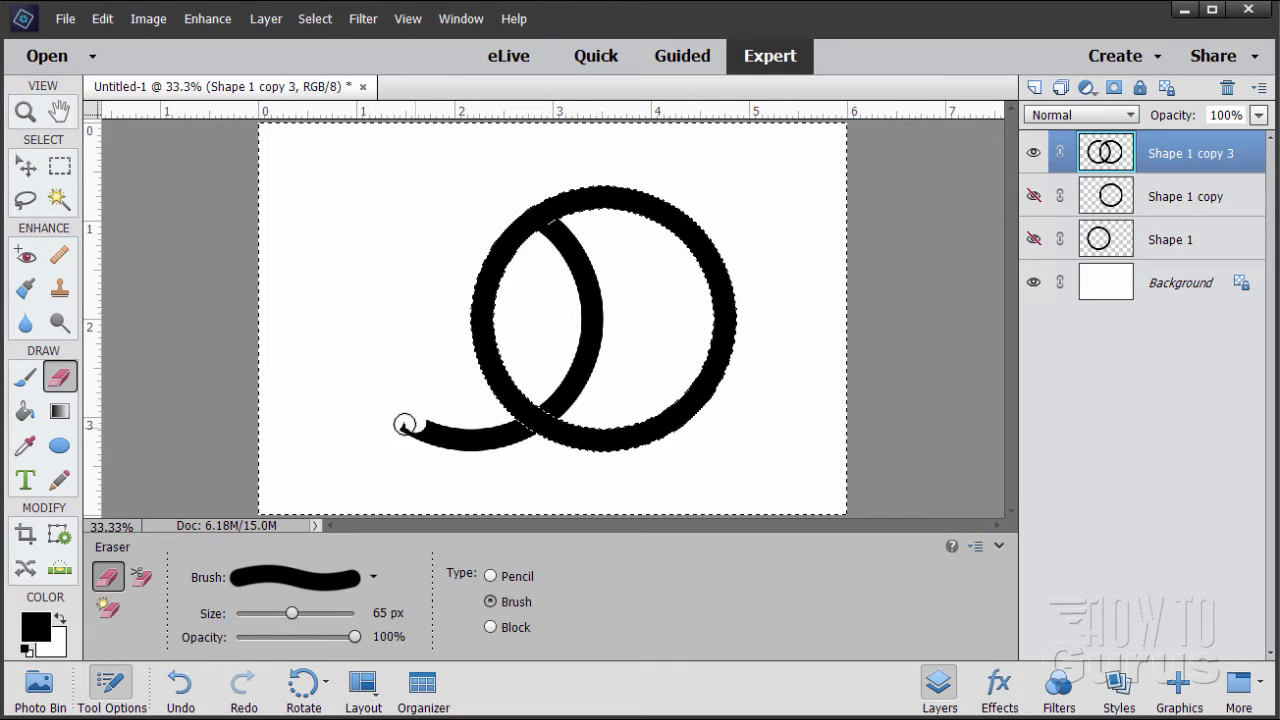
{"action": "mouse_move", "coordinate": [440, 451]}
{"action": "left_mouse_down"}
{"action": "mouse_move", "coordinate": [482, 452]}
{"action": "mouse_move", "coordinate": [477, 421]}
{"action": "mouse_move", "coordinate": [504, 439]}
{"action": "left_mouse_up"}
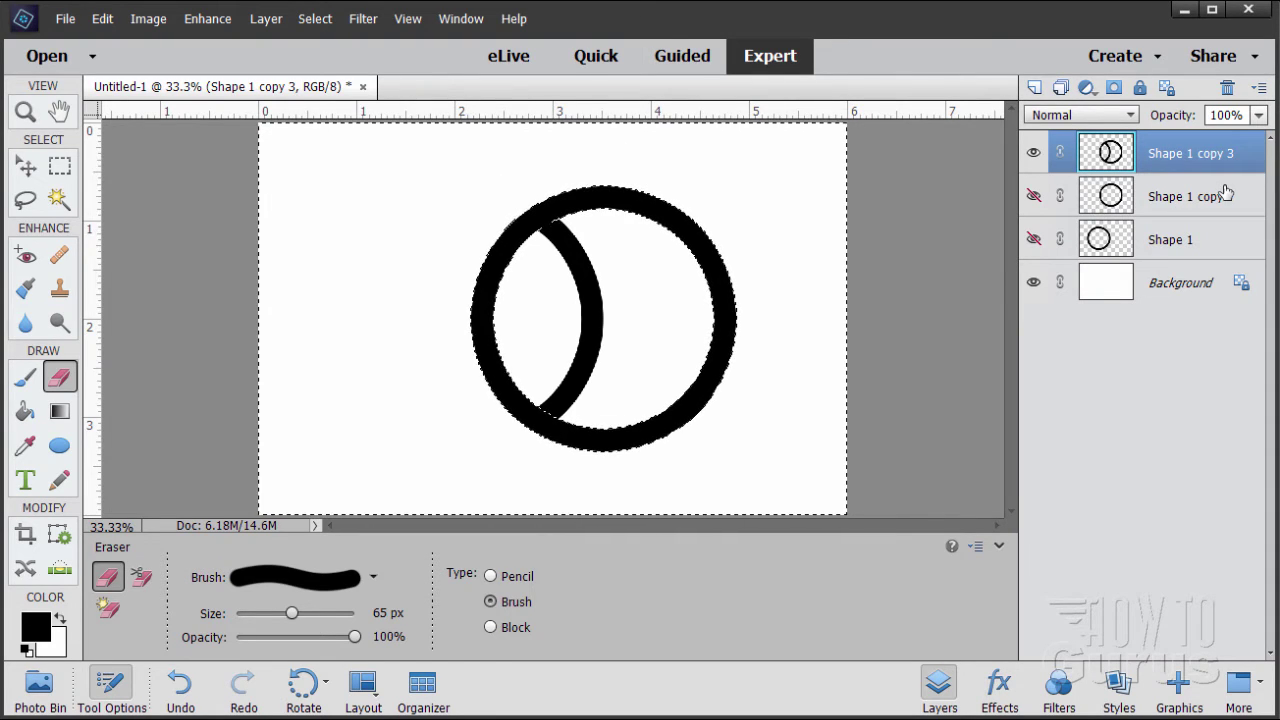
Step: Load the Shape 1 outline as an inverted selection, erase the right ring's part outside it on Shape 1 copy 3, and deselect
{"action": "left_click", "coordinate": [1110, 250], "text": "ctrl"}
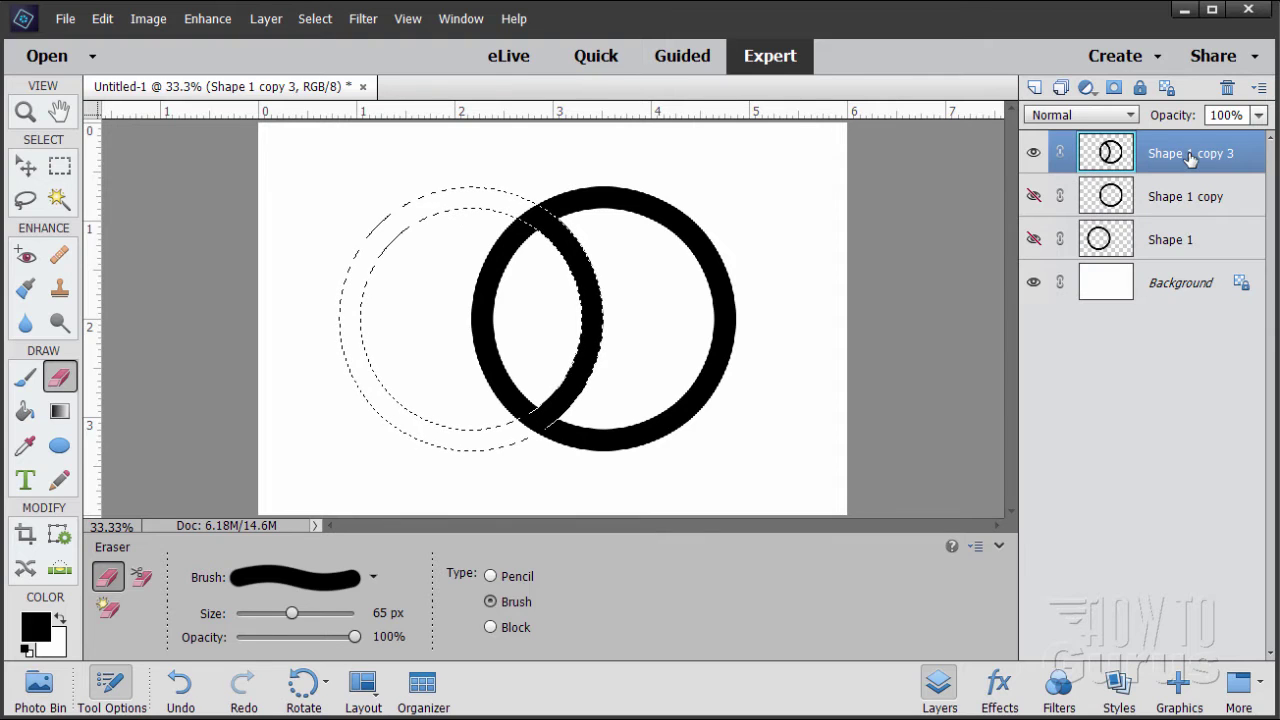
{"action": "left_click", "coordinate": [314, 19]}
{"action": "left_click", "coordinate": [328, 97]}
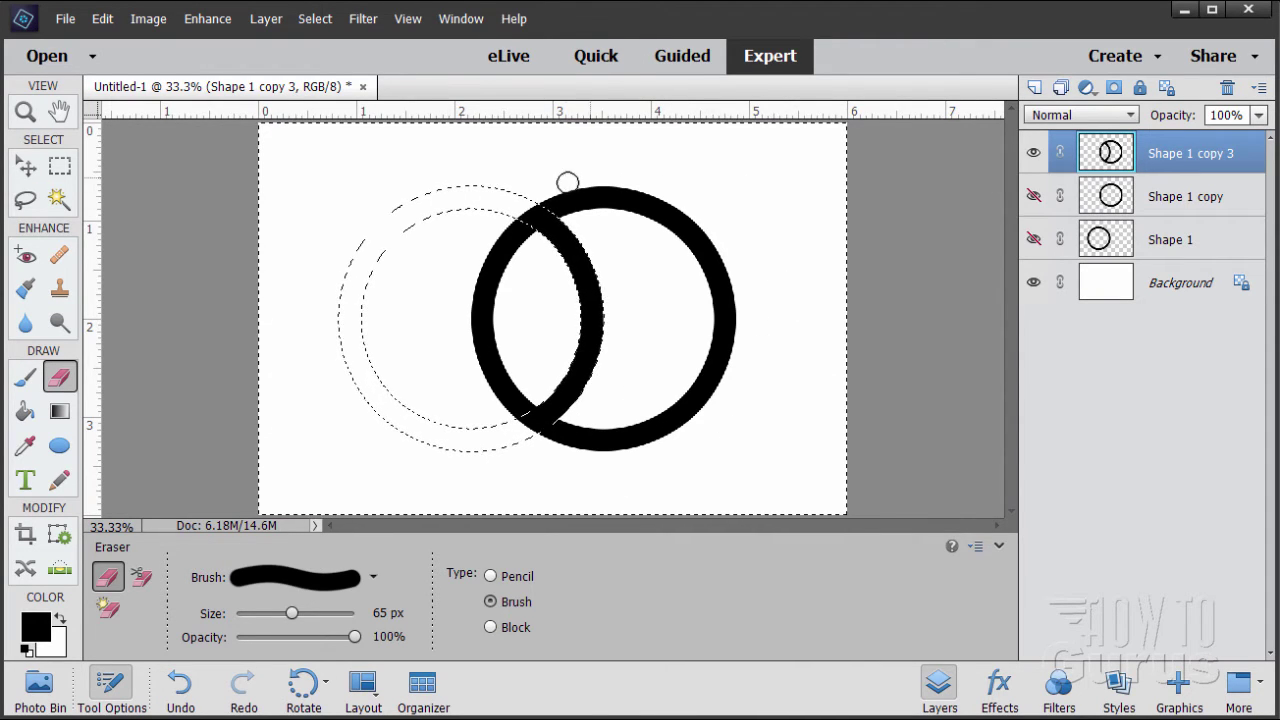
{"action": "left_click_drag", "start_coordinate": [566, 181], "coordinate": [569, 210]}
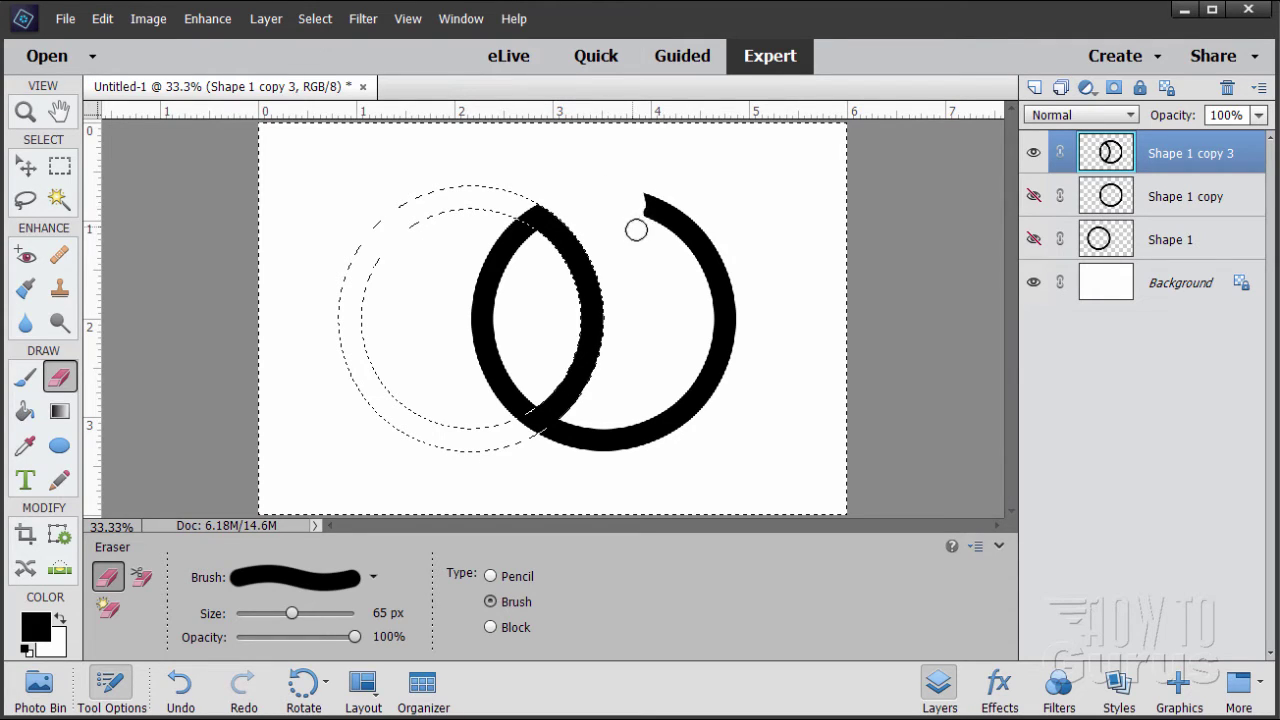
{"action": "mouse_move", "coordinate": [636, 230]}
{"action": "left_mouse_down"}
{"action": "mouse_move", "coordinate": [664, 193]}
{"action": "mouse_move", "coordinate": [725, 276]}
{"action": "mouse_move", "coordinate": [727, 287]}
{"action": "mouse_move", "coordinate": [691, 242]}
{"action": "mouse_move", "coordinate": [725, 285]}
{"action": "mouse_move", "coordinate": [719, 389]}
{"action": "mouse_move", "coordinate": [668, 398]}
{"action": "mouse_move", "coordinate": [597, 445]}
{"action": "mouse_move", "coordinate": [569, 451]}
{"action": "mouse_move", "coordinate": [580, 418]}
{"action": "mouse_move", "coordinate": [528, 448]}
{"action": "mouse_move", "coordinate": [586, 394]}
{"action": "left_mouse_up"}
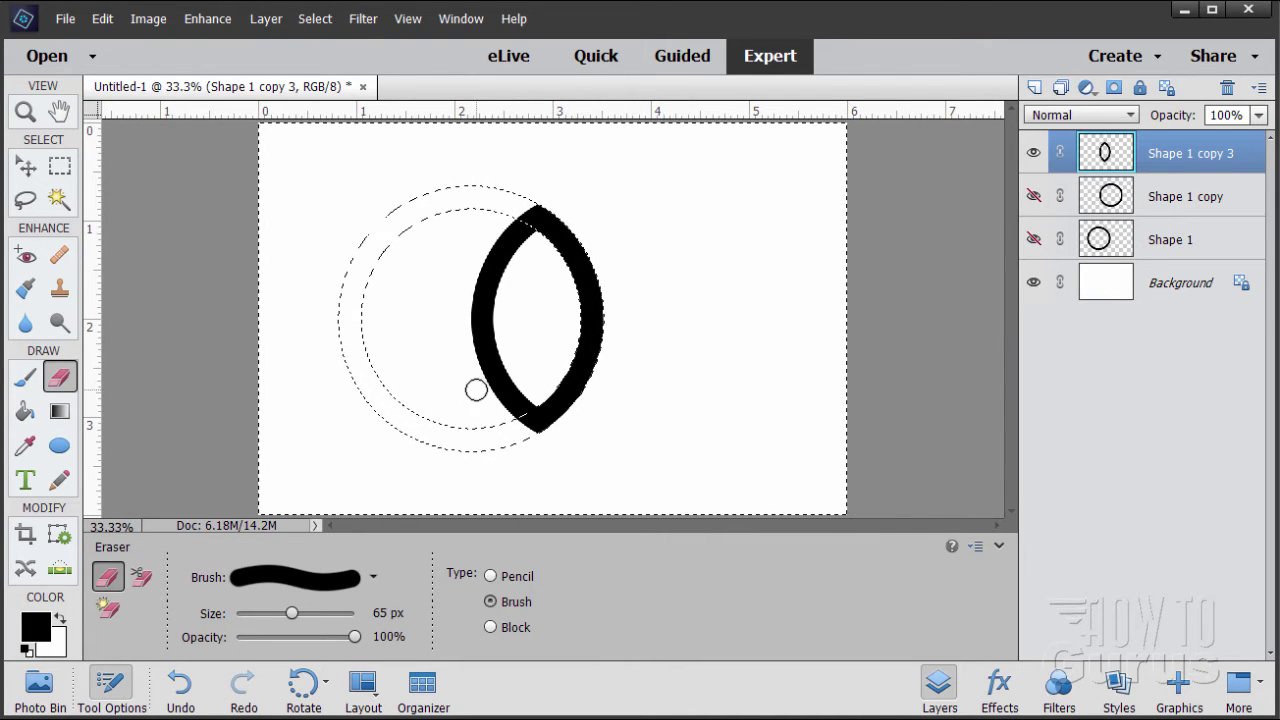
{"action": "left_click", "coordinate": [322, 19]}
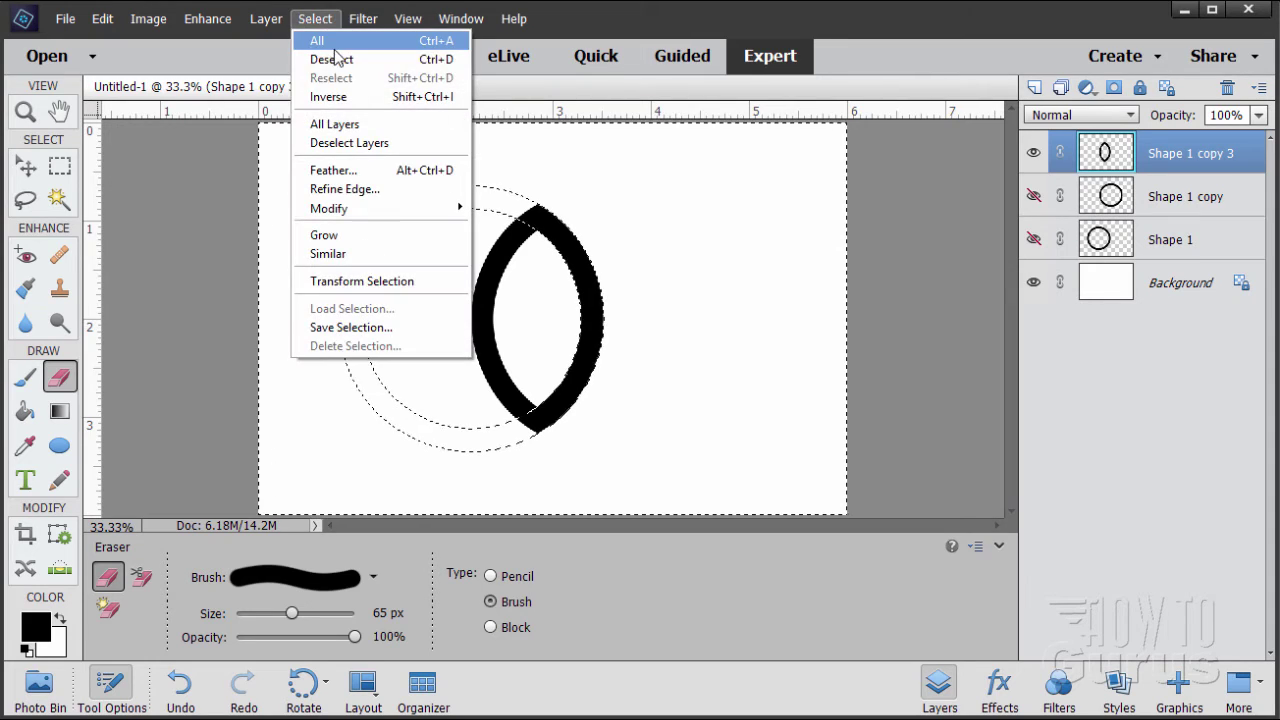
{"action": "left_click", "coordinate": [333, 59]}
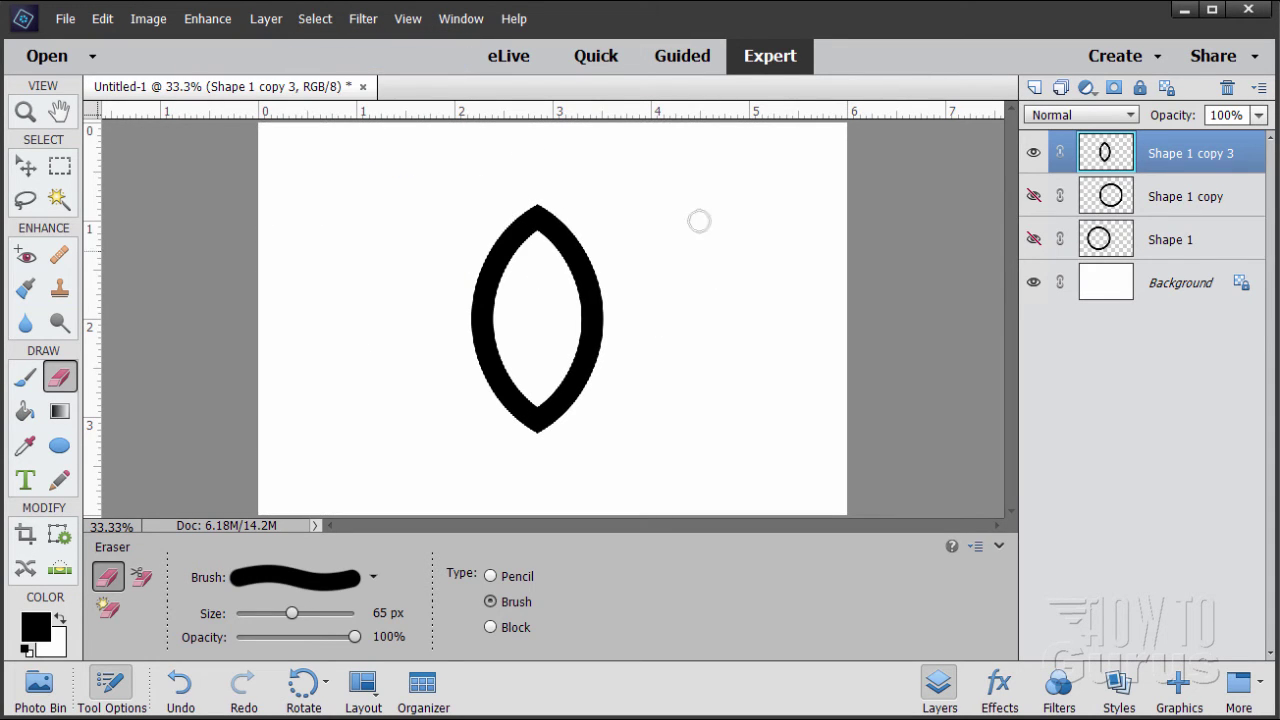
Step: Move the pointed oval up and right to the page's horizontal center and duplicate its layer twice
{"action": "left_click", "coordinate": [26, 166]}
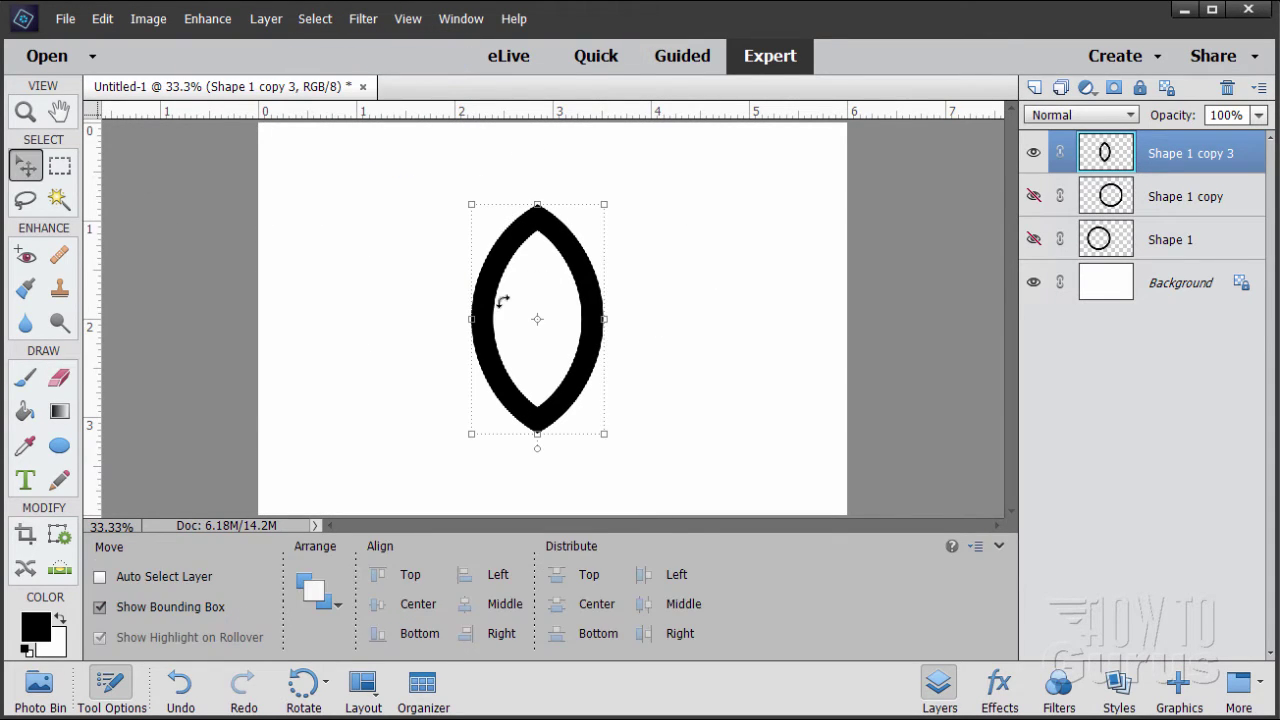
{"action": "left_click_drag", "start_coordinate": [574, 391], "coordinate": [587, 363]}
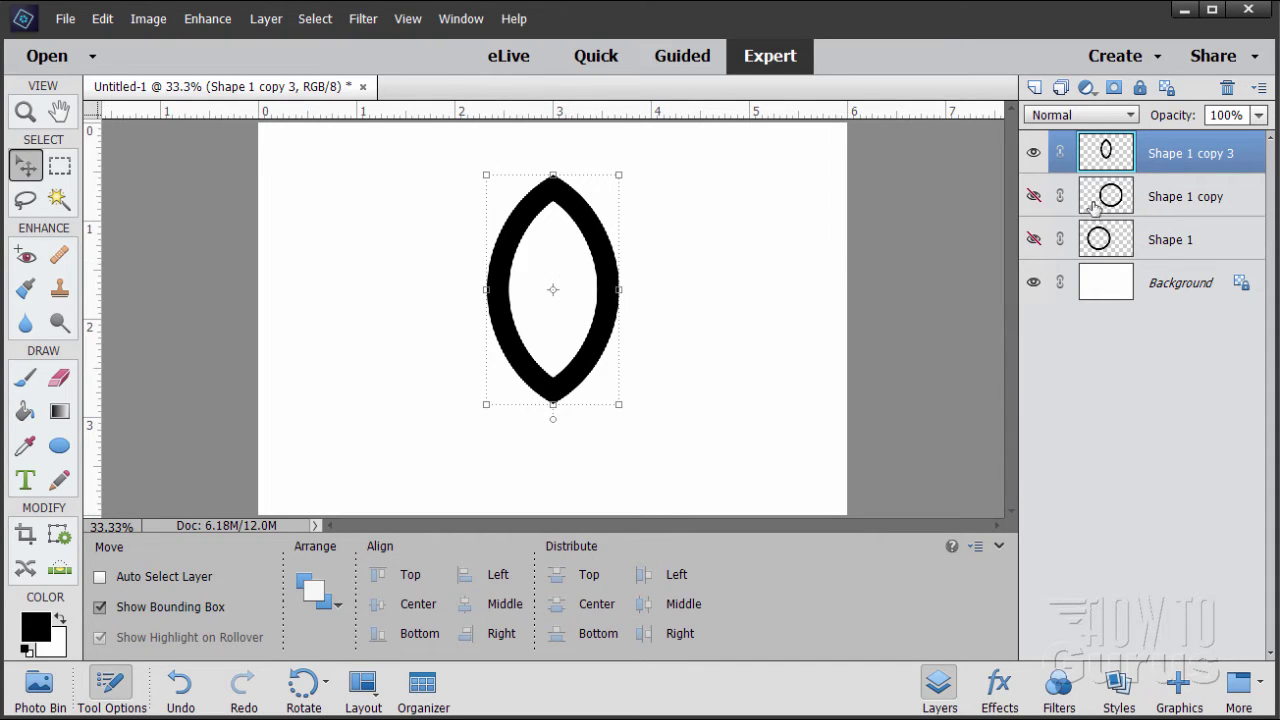
{"action": "left_click_drag", "start_coordinate": [1105, 155], "coordinate": [1034, 87]}
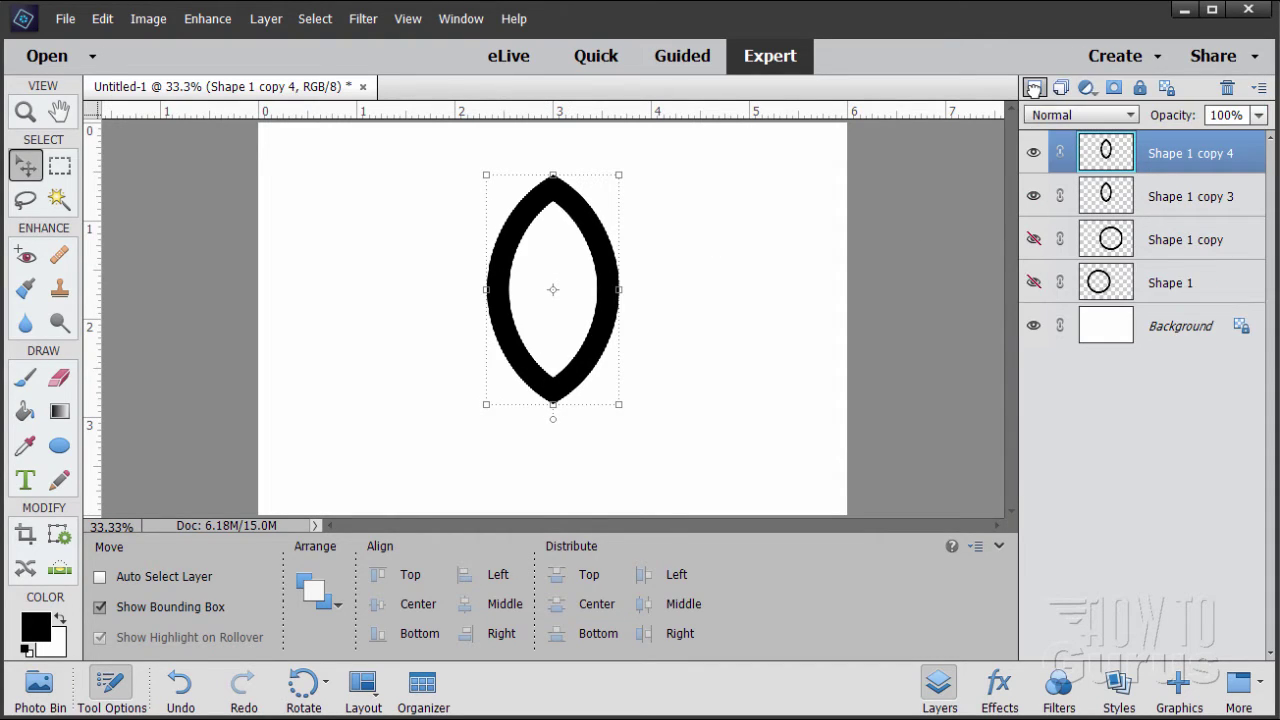
{"action": "left_click_drag", "start_coordinate": [1100, 150], "coordinate": [1034, 87]}
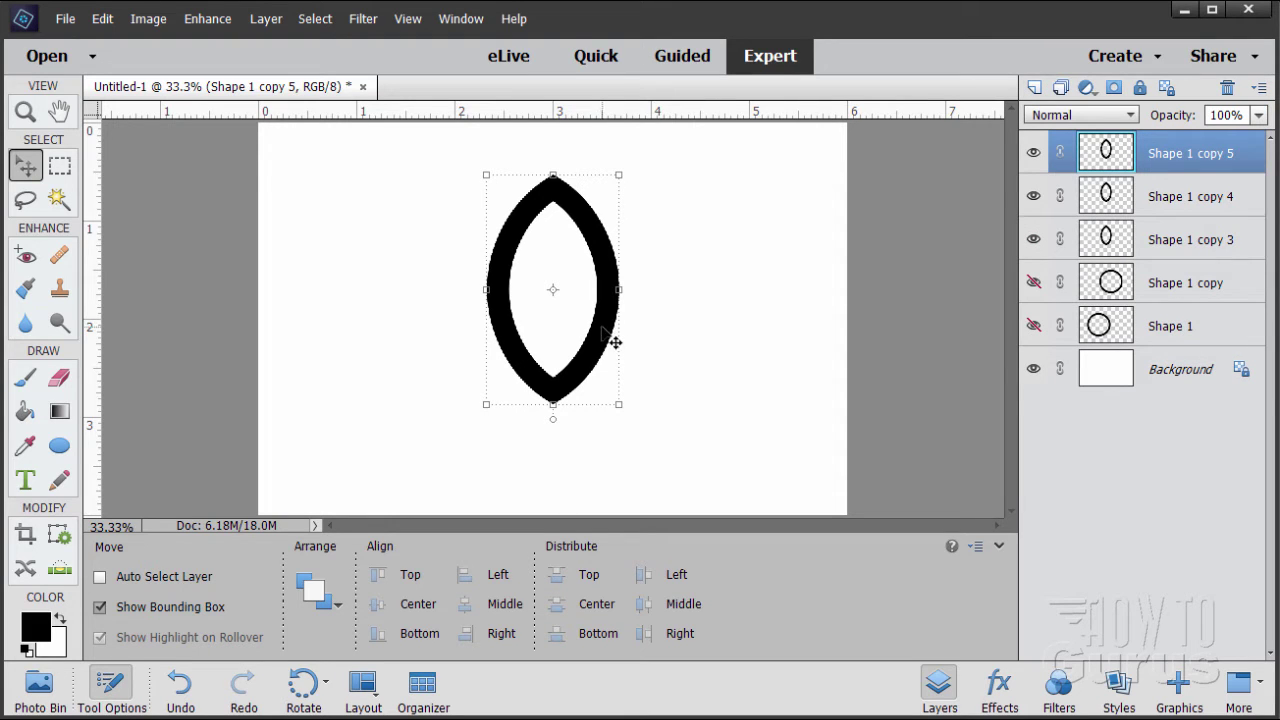
Step: Move Shape 1 copy 5 horizontally to the right of the center oval and Shape 1 copy 4 to its left
{"action": "left_click_drag", "start_coordinate": [633, 333], "coordinate": [766, 326]}
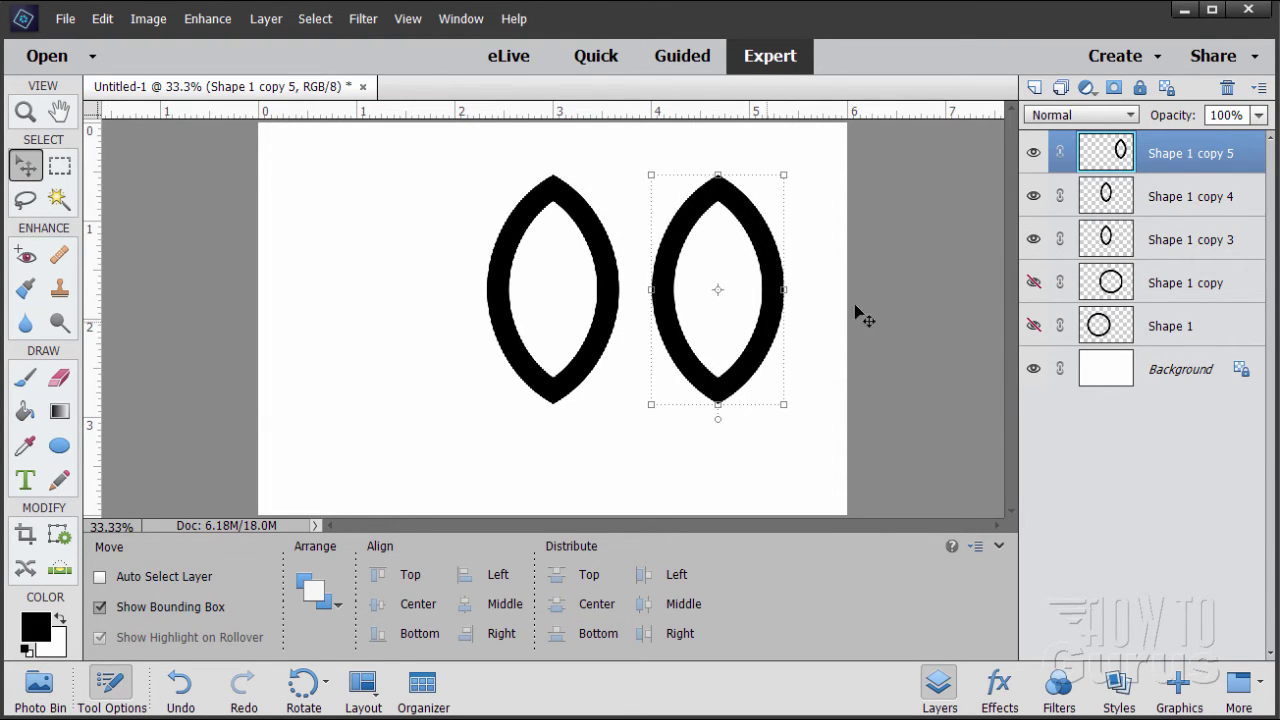
{"action": "left_click", "coordinate": [1112, 200]}
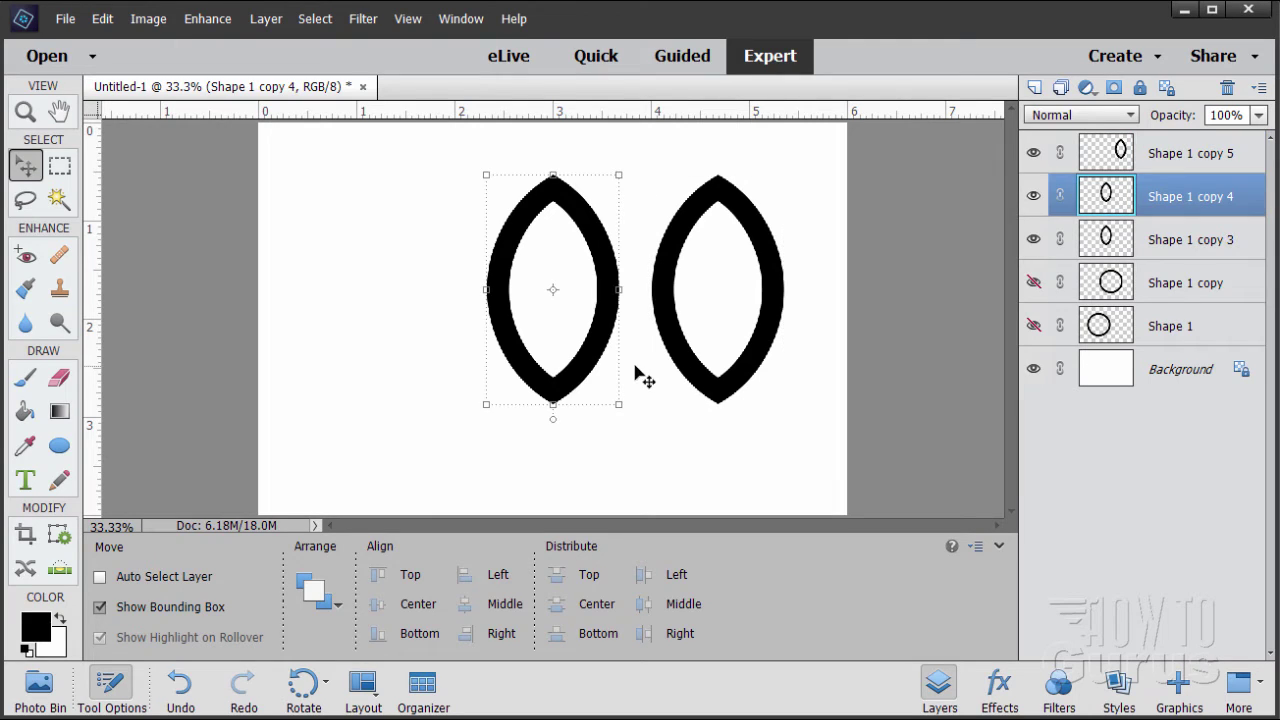
{"action": "left_click_drag", "start_coordinate": [597, 374], "coordinate": [424, 365]}
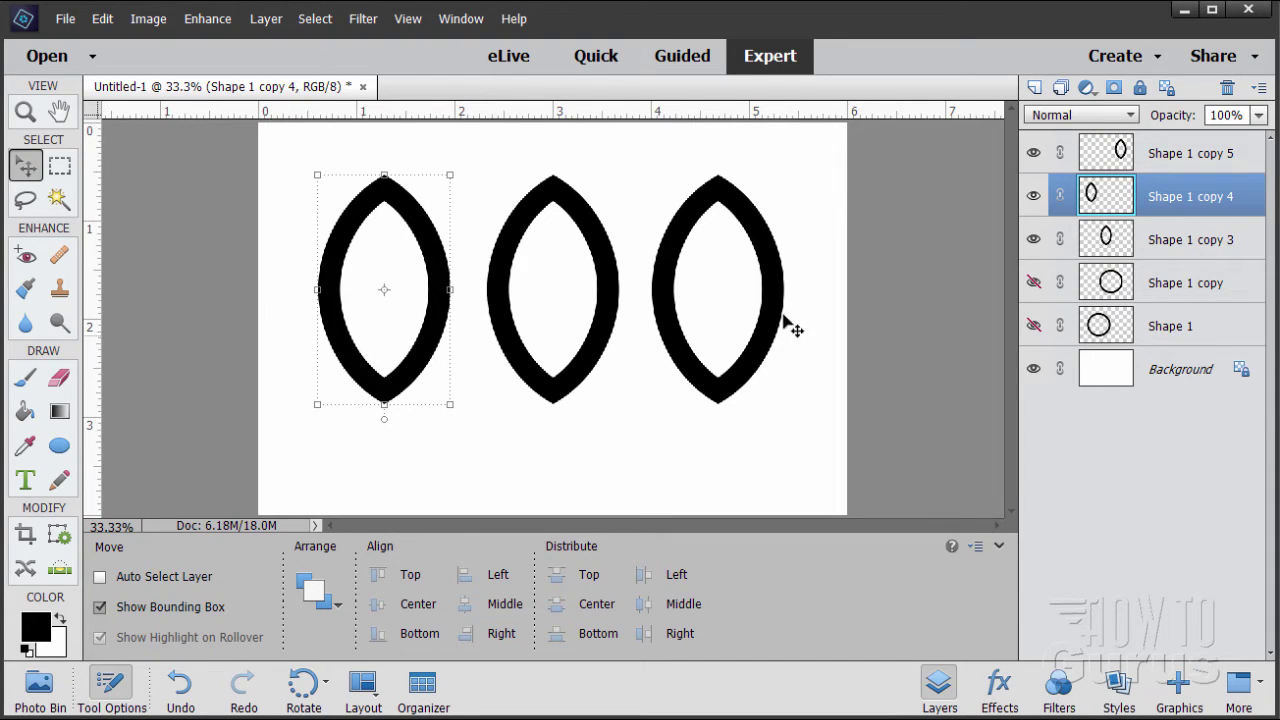
Step: Fill the right oval on Shape 1 copy 5 with pure red (ff0000) using the Paint Bucket
{"action": "left_click", "coordinate": [1108, 168]}
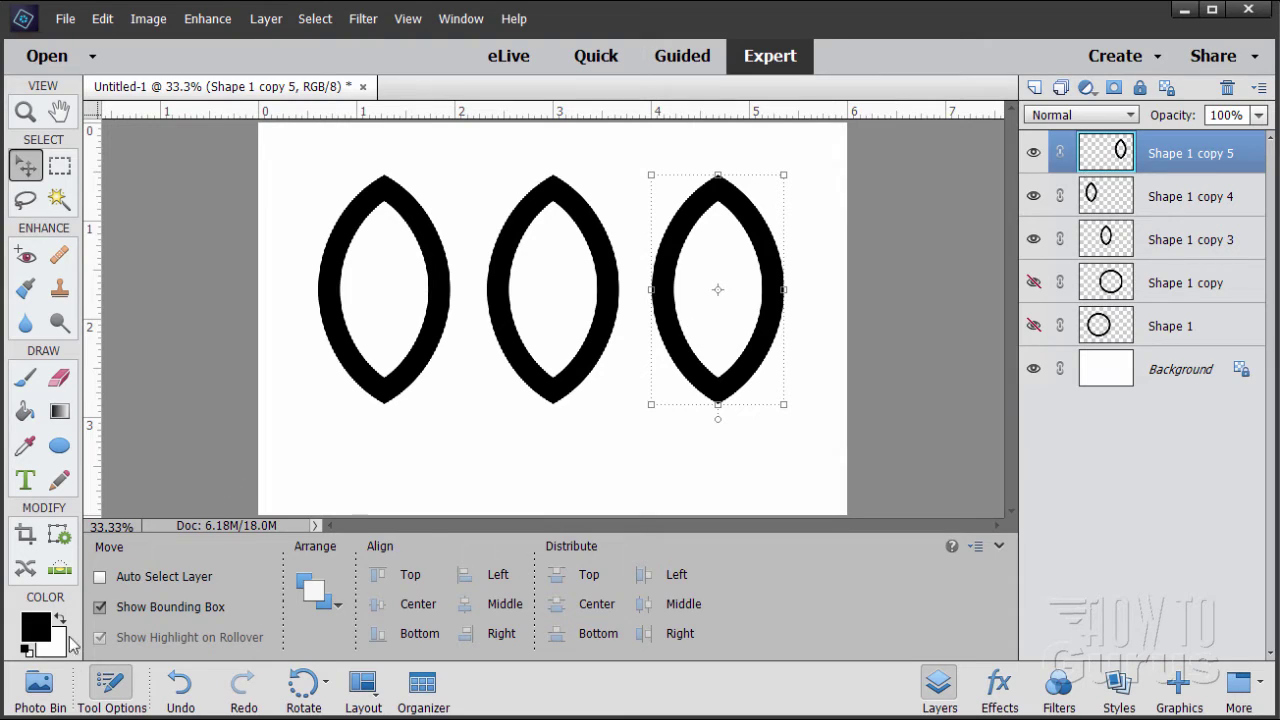
{"action": "left_click", "coordinate": [36, 628]}
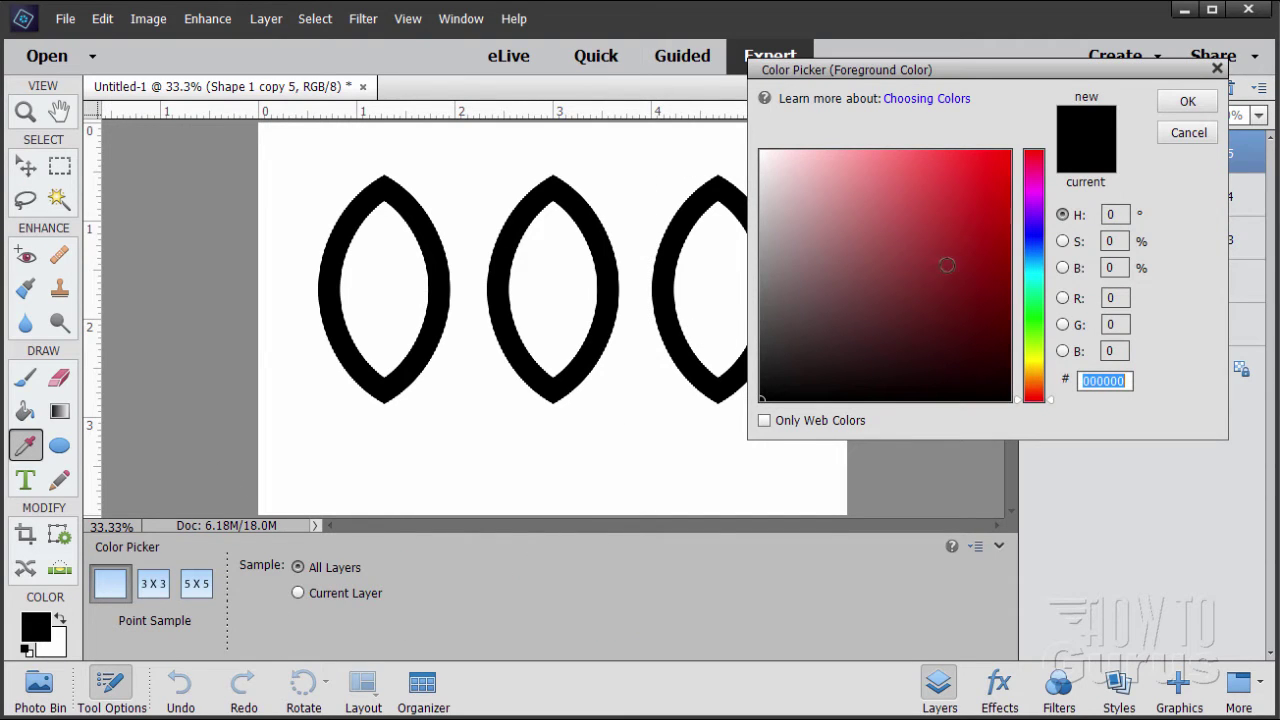
{"action": "left_click_drag", "start_coordinate": [947, 265], "coordinate": [1035, 130]}
{"action": "left_click", "coordinate": [1184, 101]}
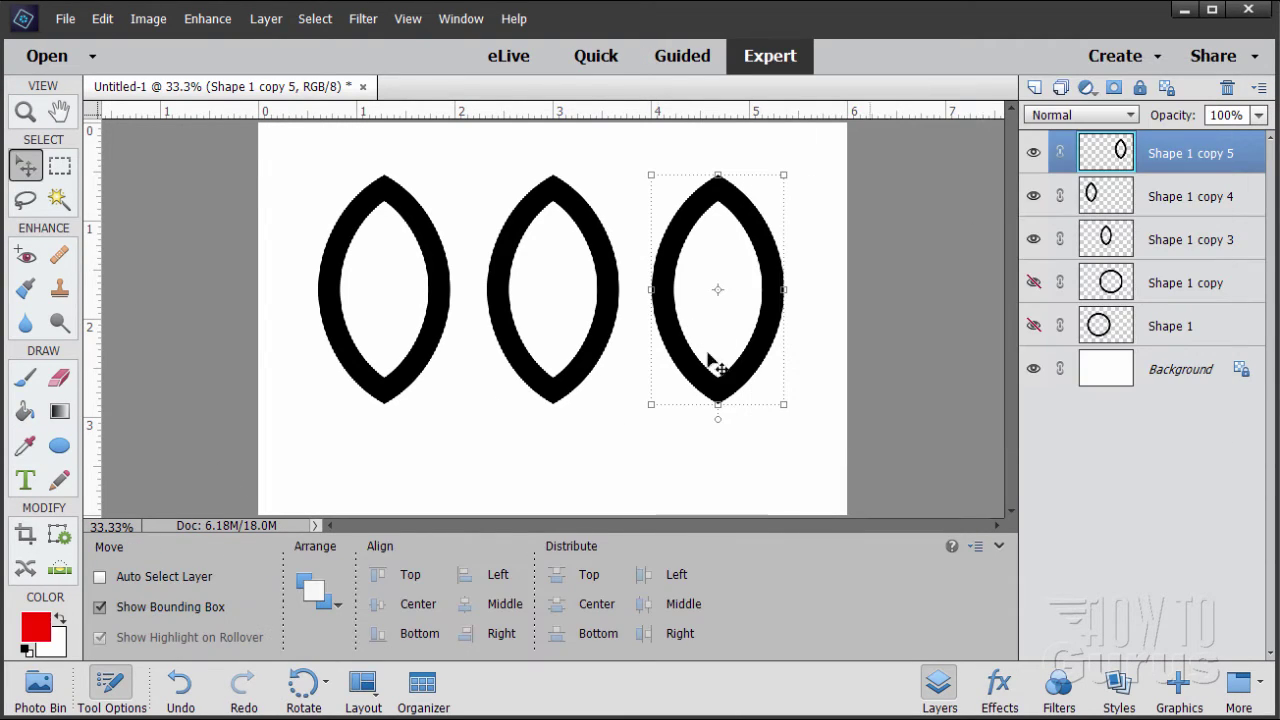
{"action": "left_click", "coordinate": [25, 416]}
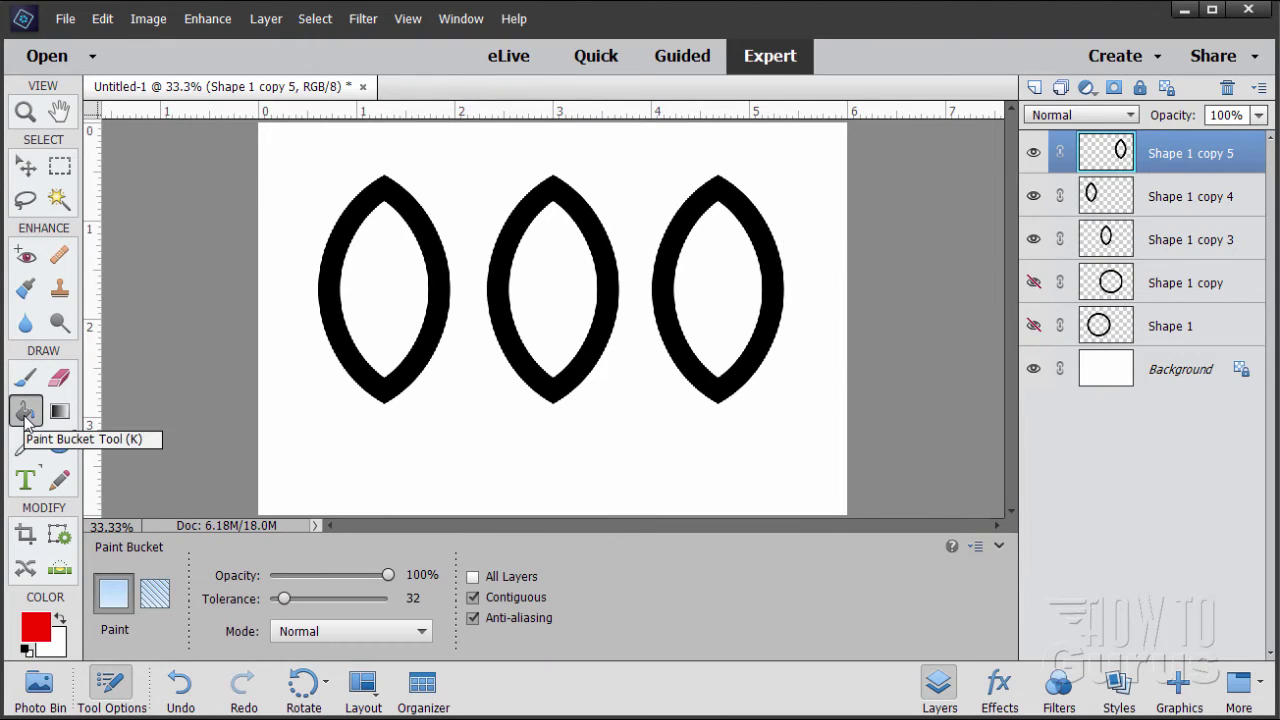
{"action": "left_click", "coordinate": [697, 374]}
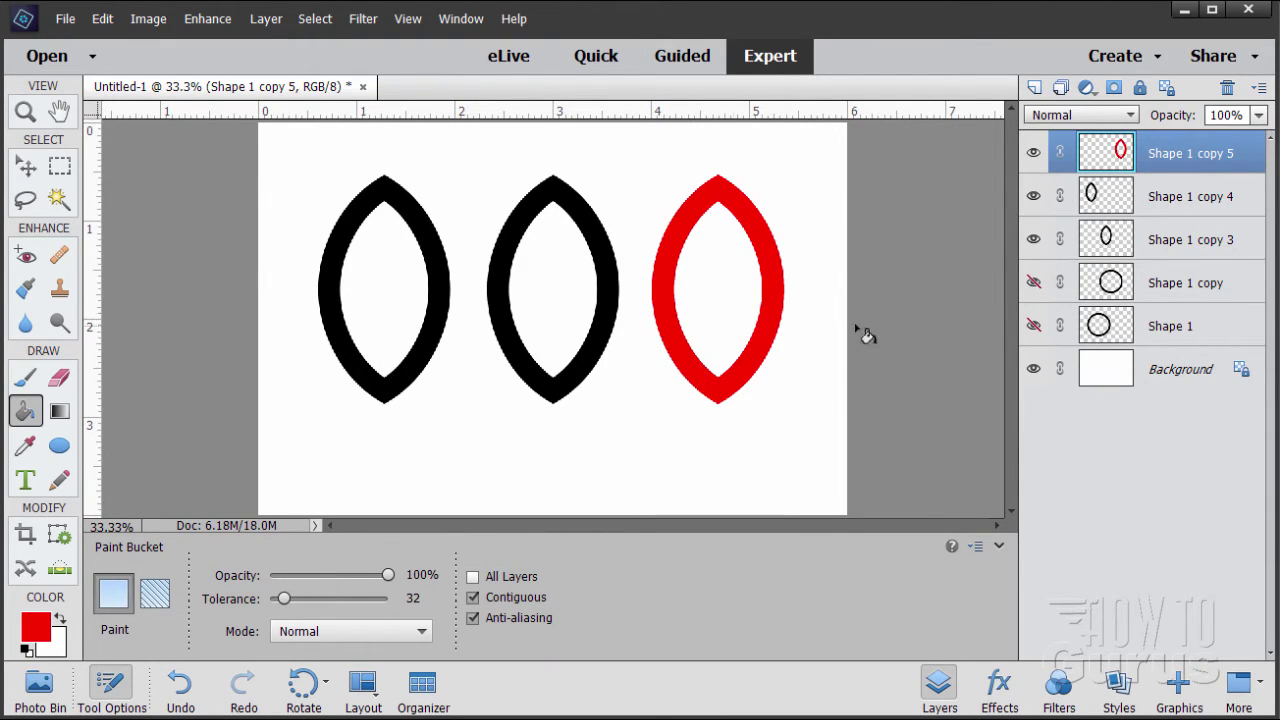
Step: Fill the left oval on Shape 1 copy 4 with a bright green foreground color using the Paint Bucket
{"action": "left_click", "coordinate": [1166, 199]}
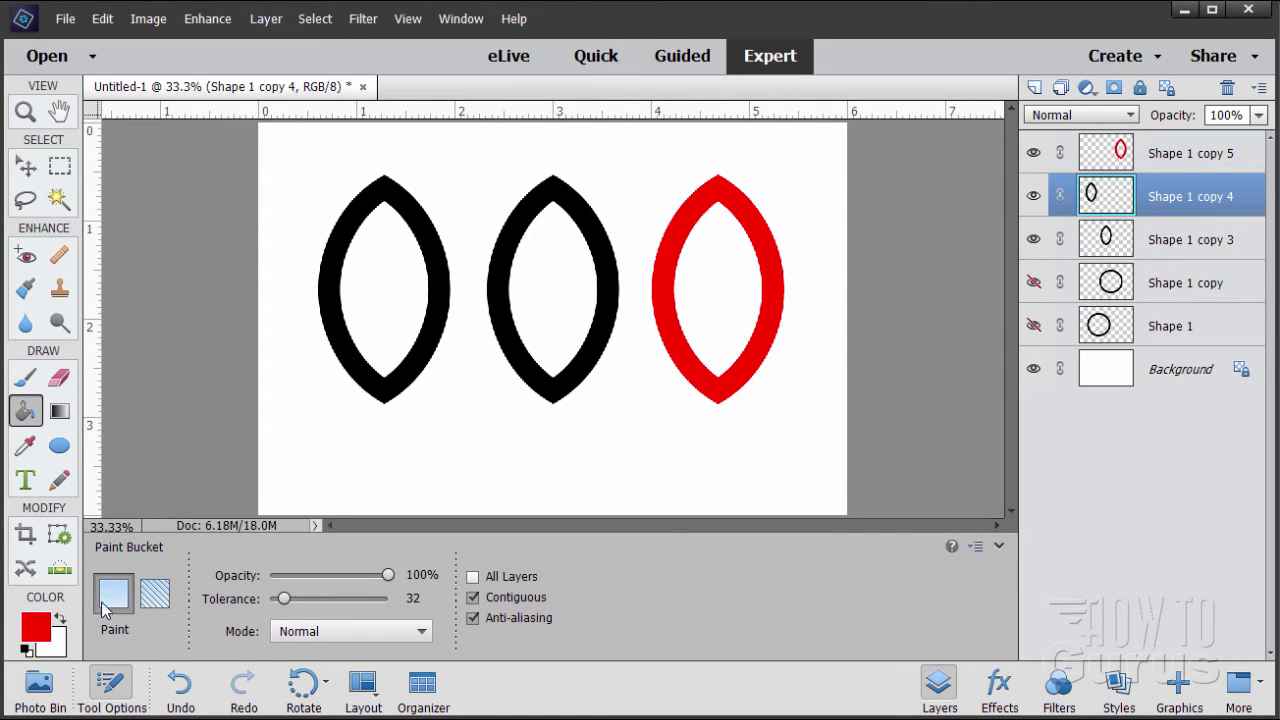
{"action": "left_click", "coordinate": [33, 630]}
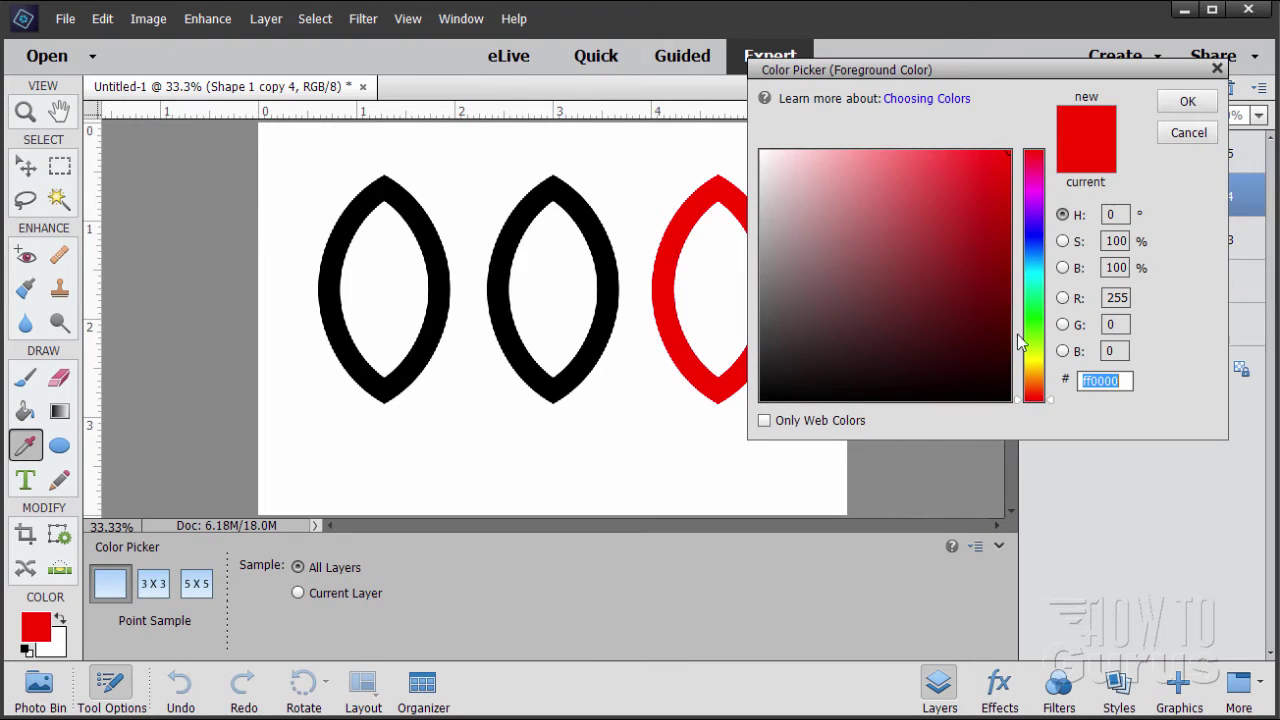
{"action": "left_click", "coordinate": [1034, 322]}
{"action": "left_click", "coordinate": [1000, 217]}
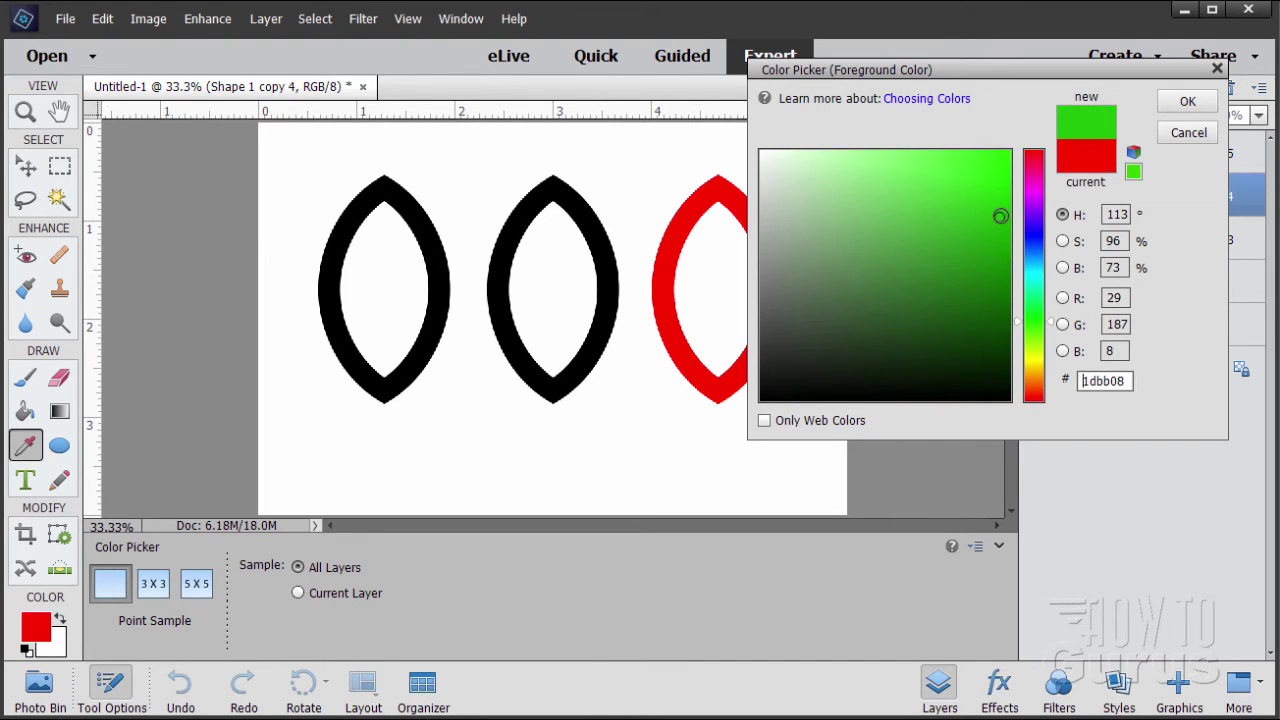
{"action": "left_click_drag", "start_coordinate": [1000, 217], "coordinate": [995, 189]}
{"action": "left_click", "coordinate": [1186, 103]}
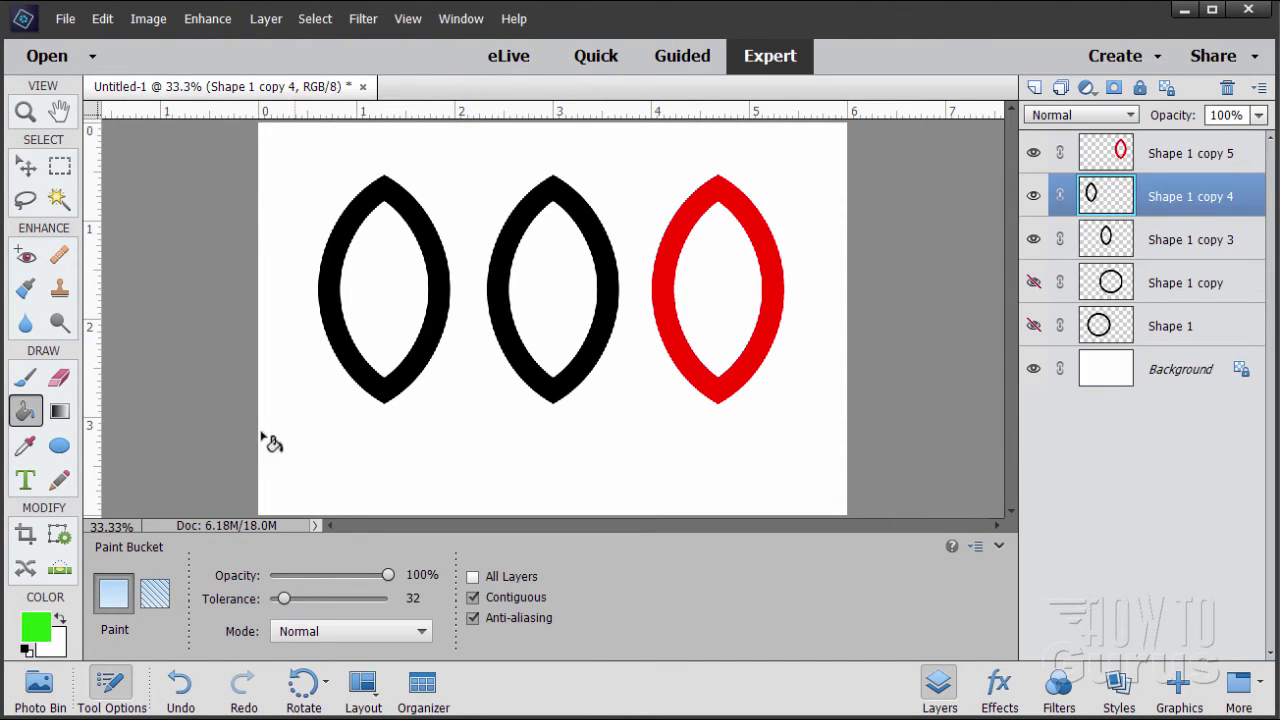
{"action": "left_click", "coordinate": [338, 316]}
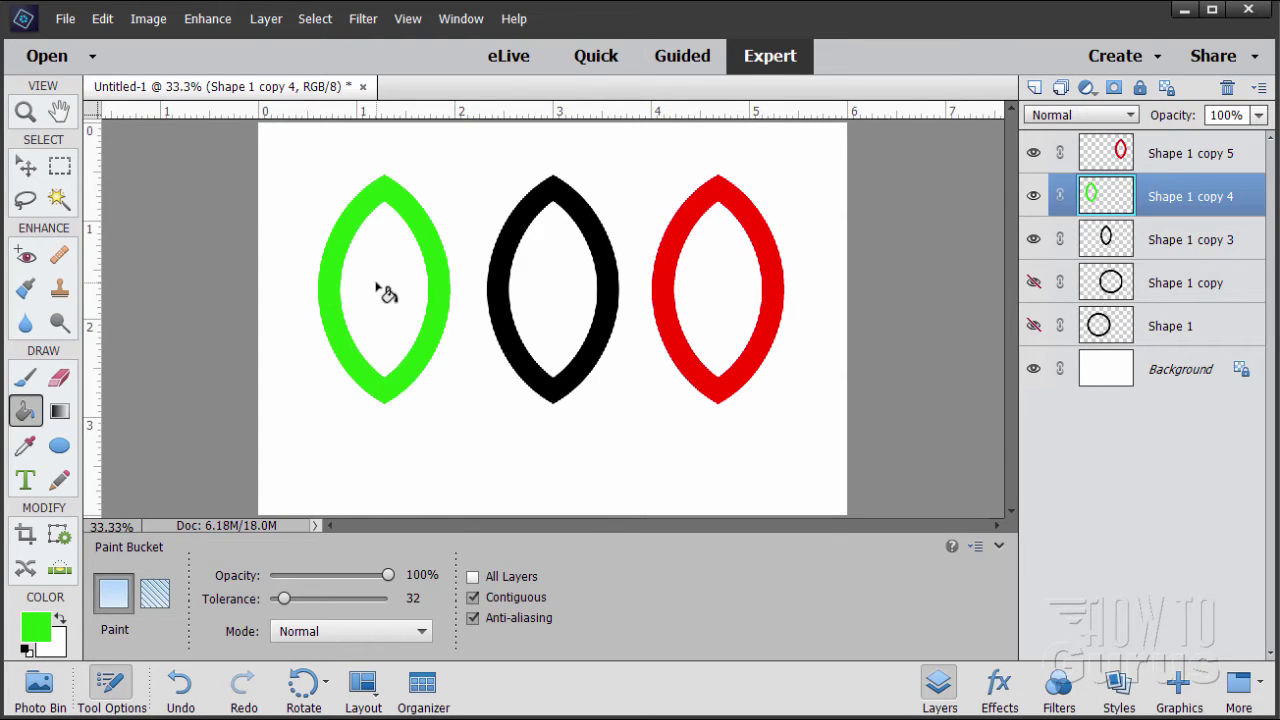
Step: Fill the center oval on Shape 1 copy 3 with blue (0d2ad6) using the Paint Bucket
{"action": "left_click", "coordinate": [1106, 242]}
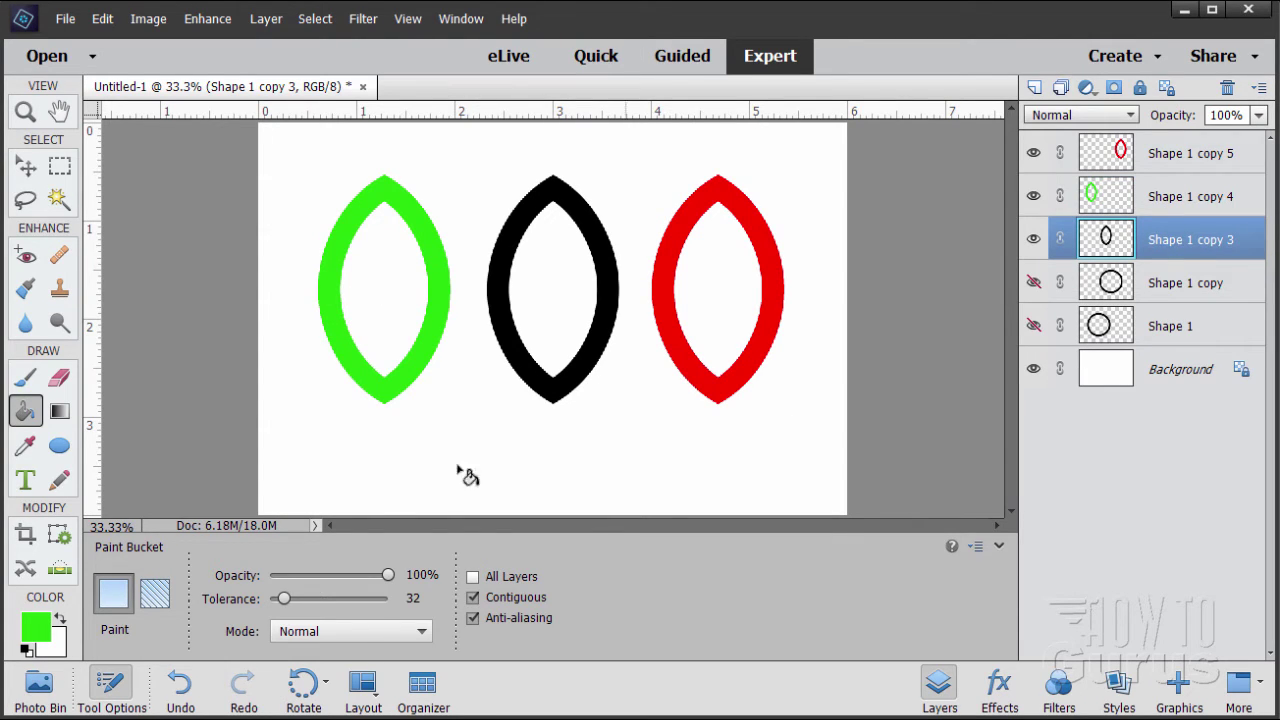
{"action": "left_click", "coordinate": [43, 627]}
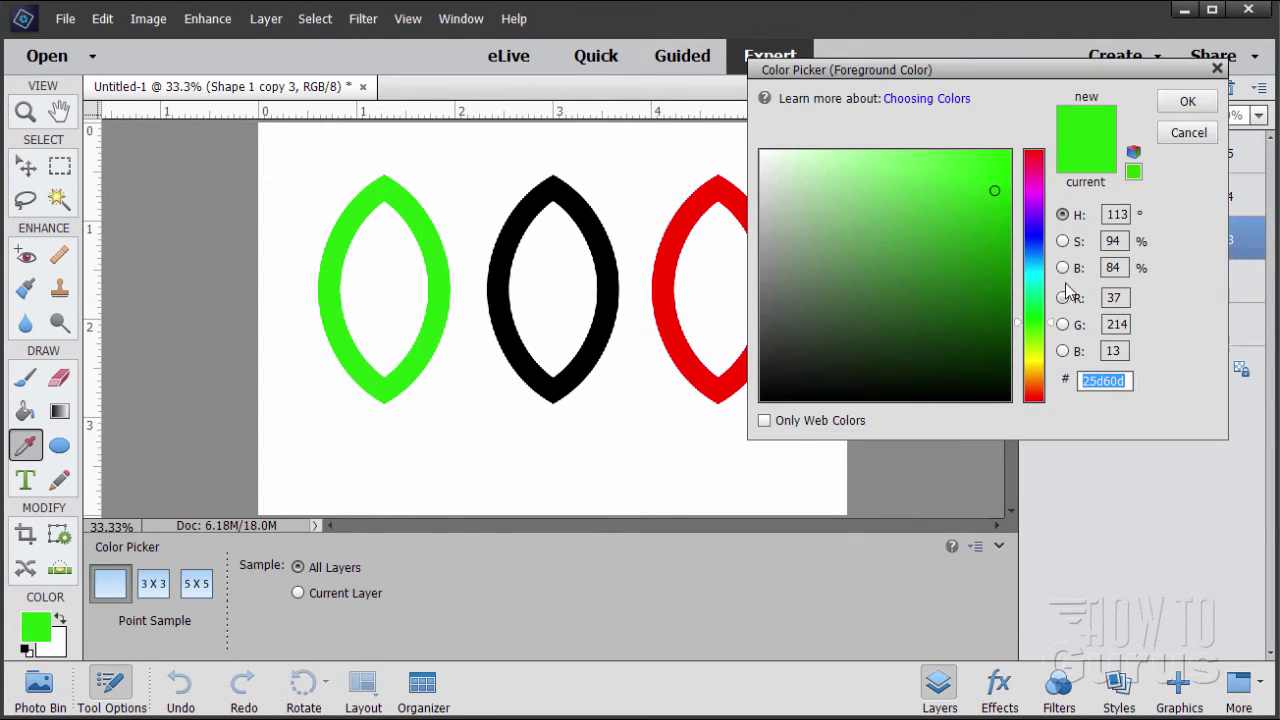
{"action": "left_click", "coordinate": [1034, 241]}
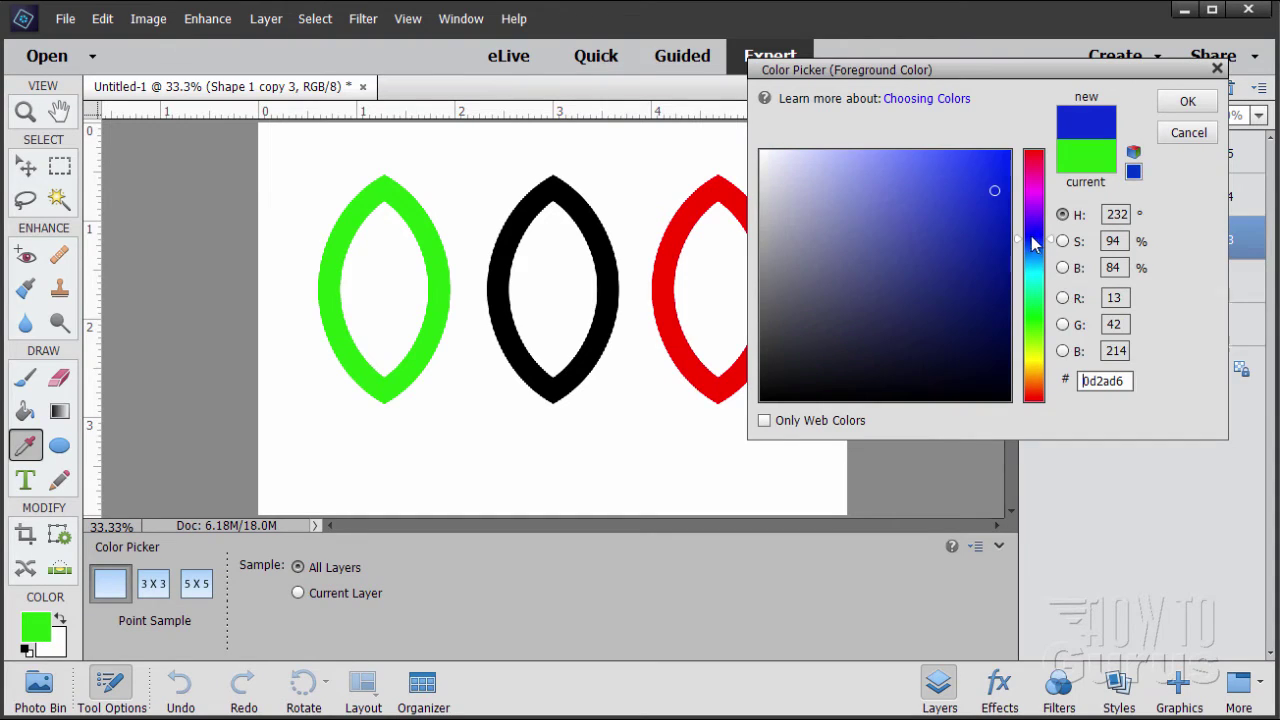
{"action": "left_click", "coordinate": [1187, 101]}
{"action": "key", "text": "k"}
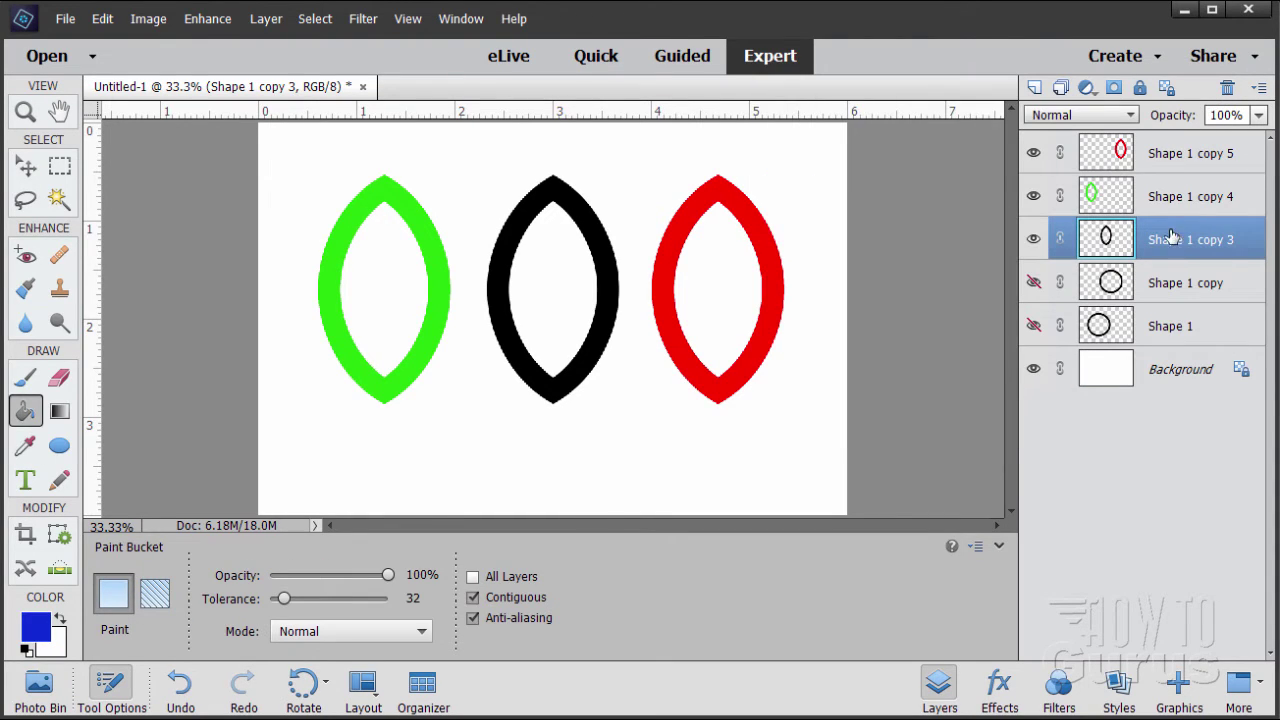
{"action": "left_click", "coordinate": [509, 288]}
Step: Rotate the red oval on Shape 1 copy 5 by 120 degrees and move it down and left over the blue oval's lower right side
{"action": "left_click", "coordinate": [33, 170]}
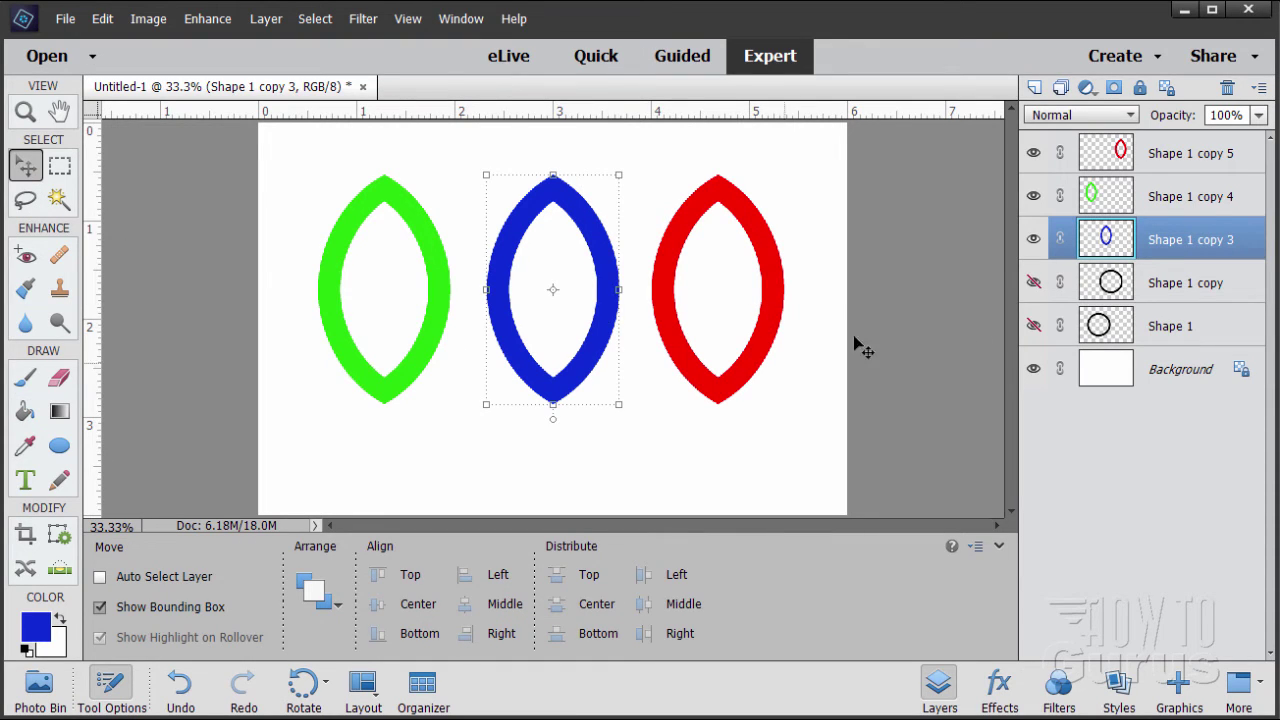
{"action": "left_click", "coordinate": [1117, 152]}
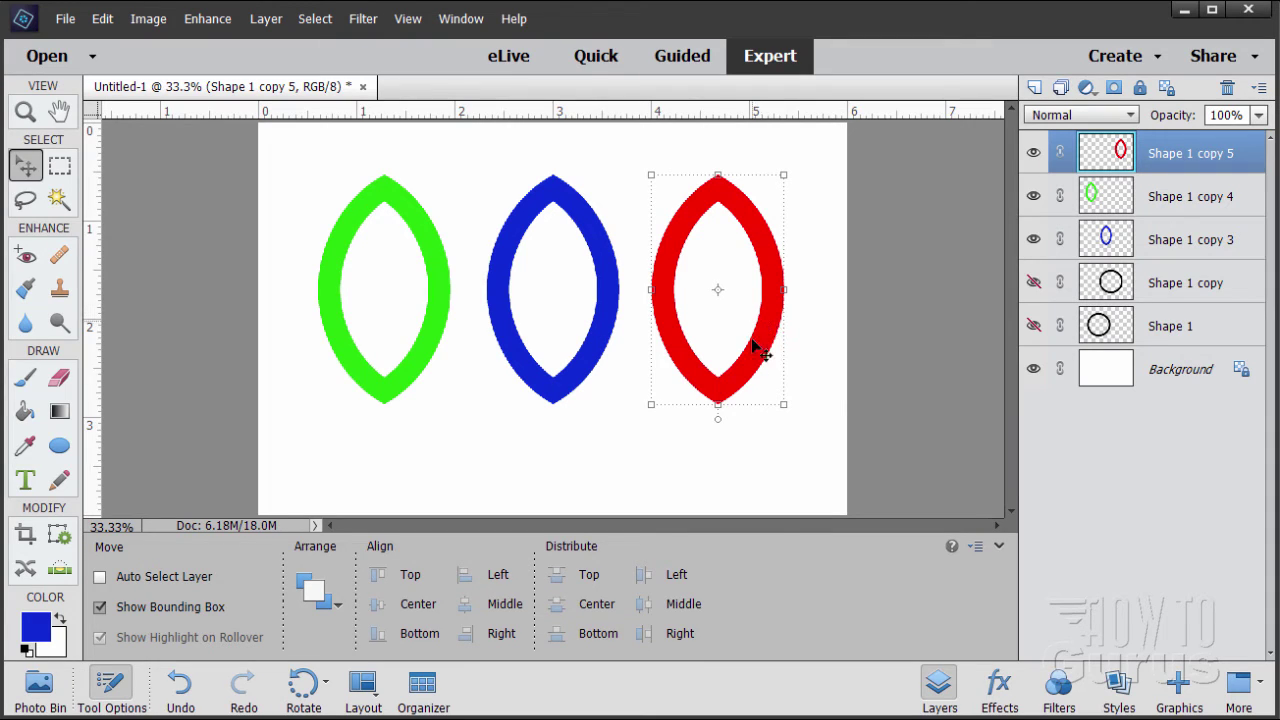
{"action": "left_click", "coordinate": [784, 408]}
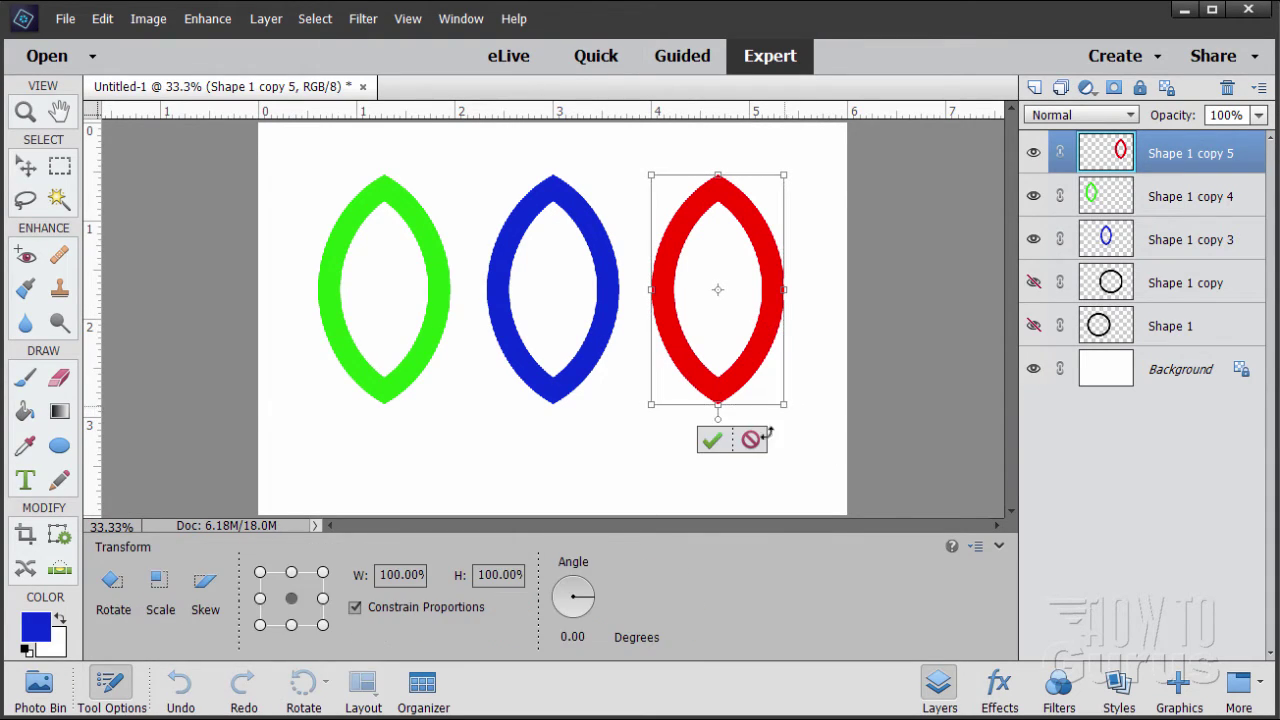
{"action": "key", "text": "ctrl+a"}
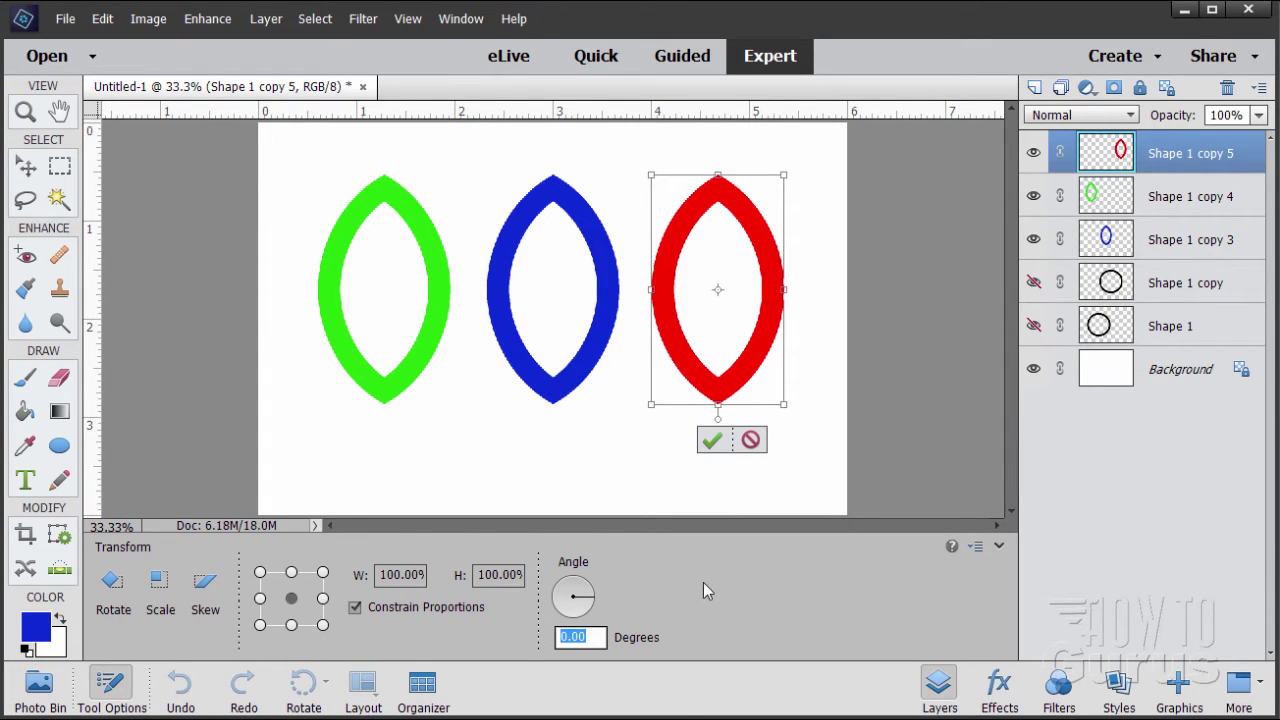
{"action": "type", "text": "20"}
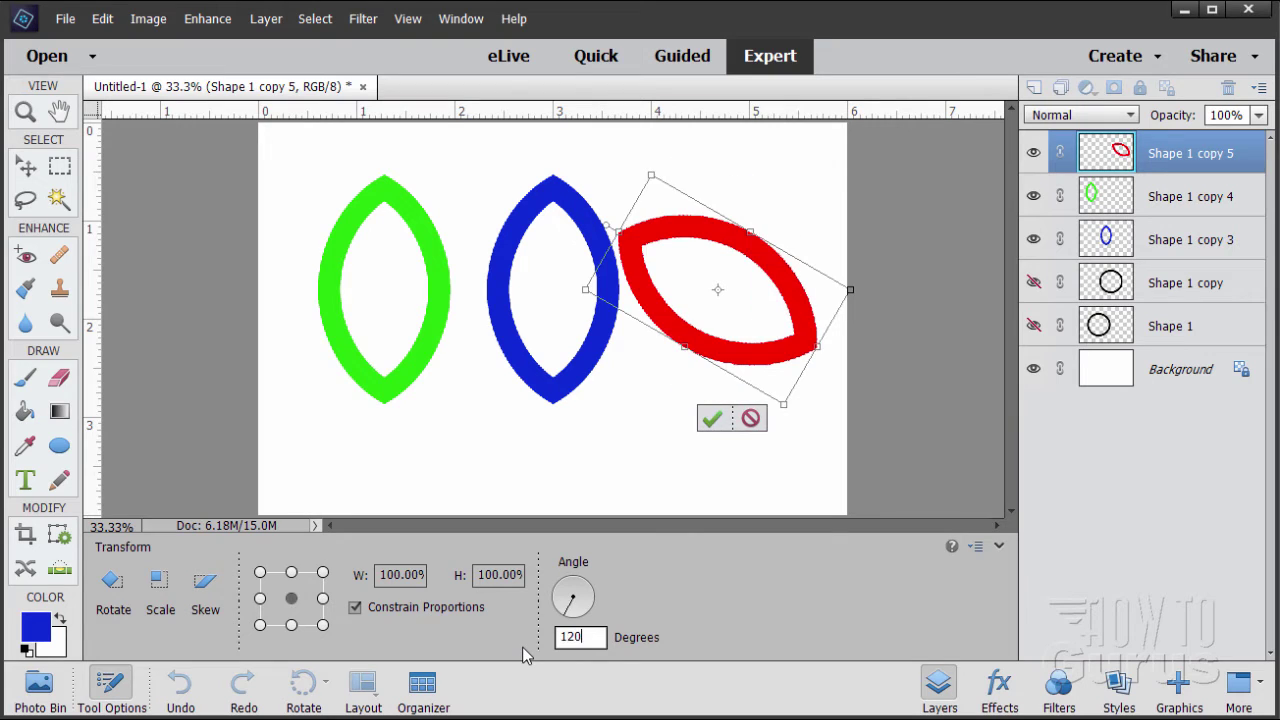
{"action": "left_click", "coordinate": [716, 421]}
{"action": "left_click_drag", "start_coordinate": [741, 376], "coordinate": [690, 477]}
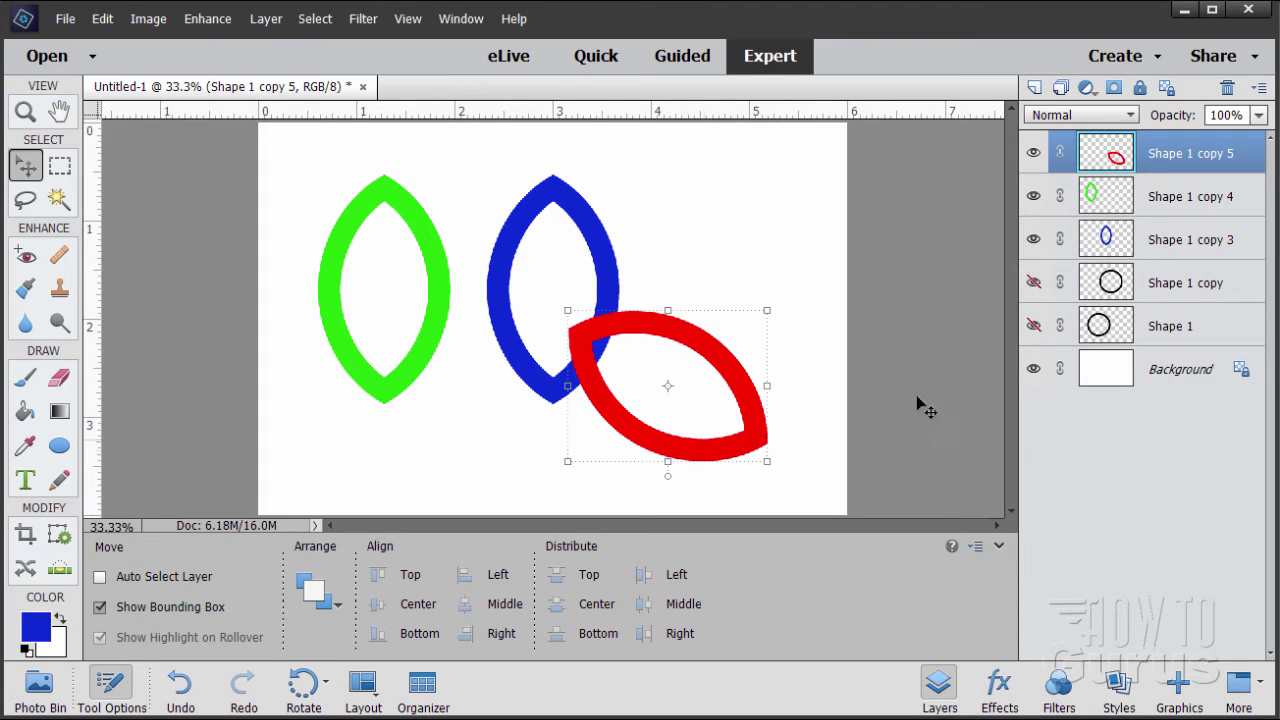
Step: Rotate the green oval on Shape 1 copy 4 by -120 degrees and move it over the blue oval until its upper tip meets blue's right edge
{"action": "left_click", "coordinate": [1106, 207]}
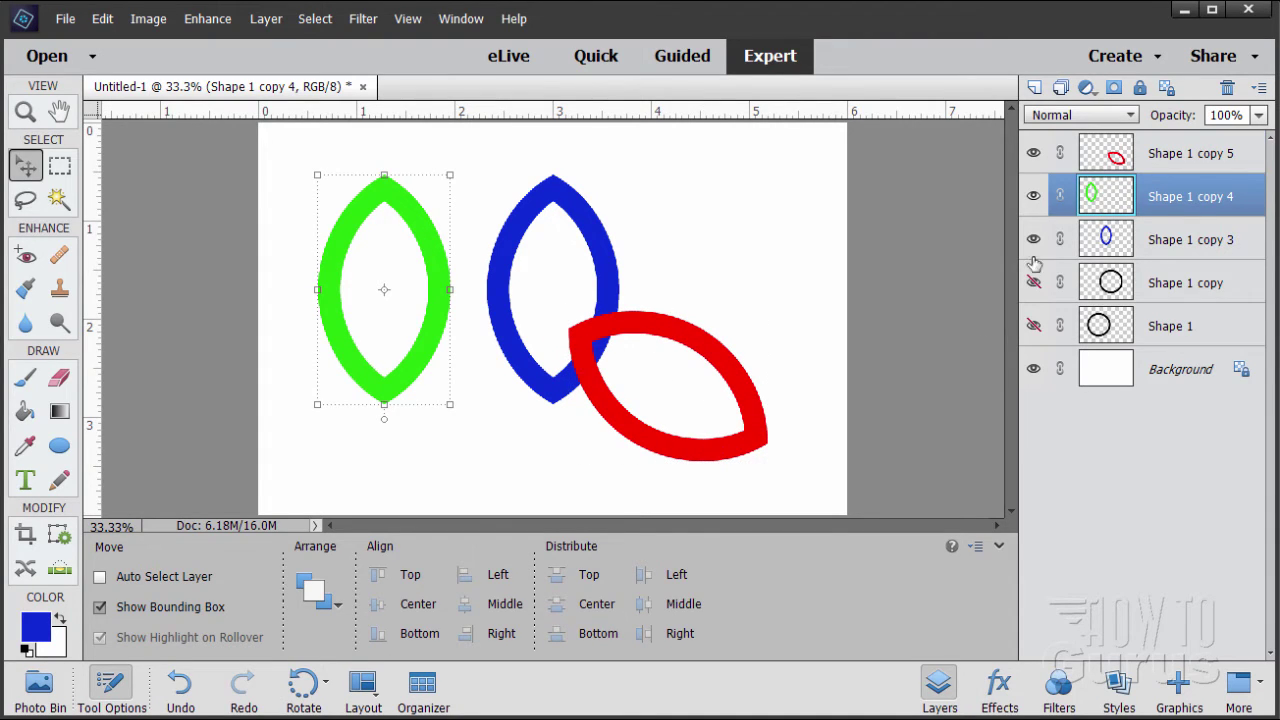
{"action": "left_click", "coordinate": [449, 407]}
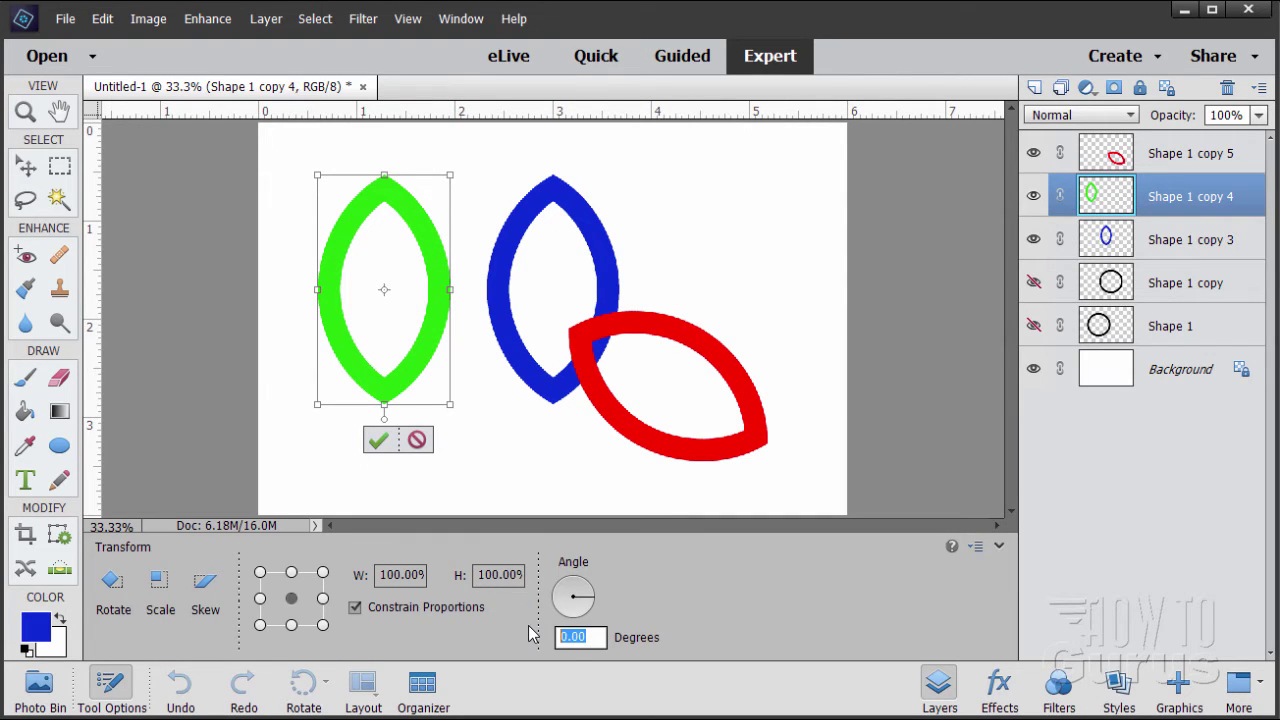
{"action": "type", "text": "-120"}
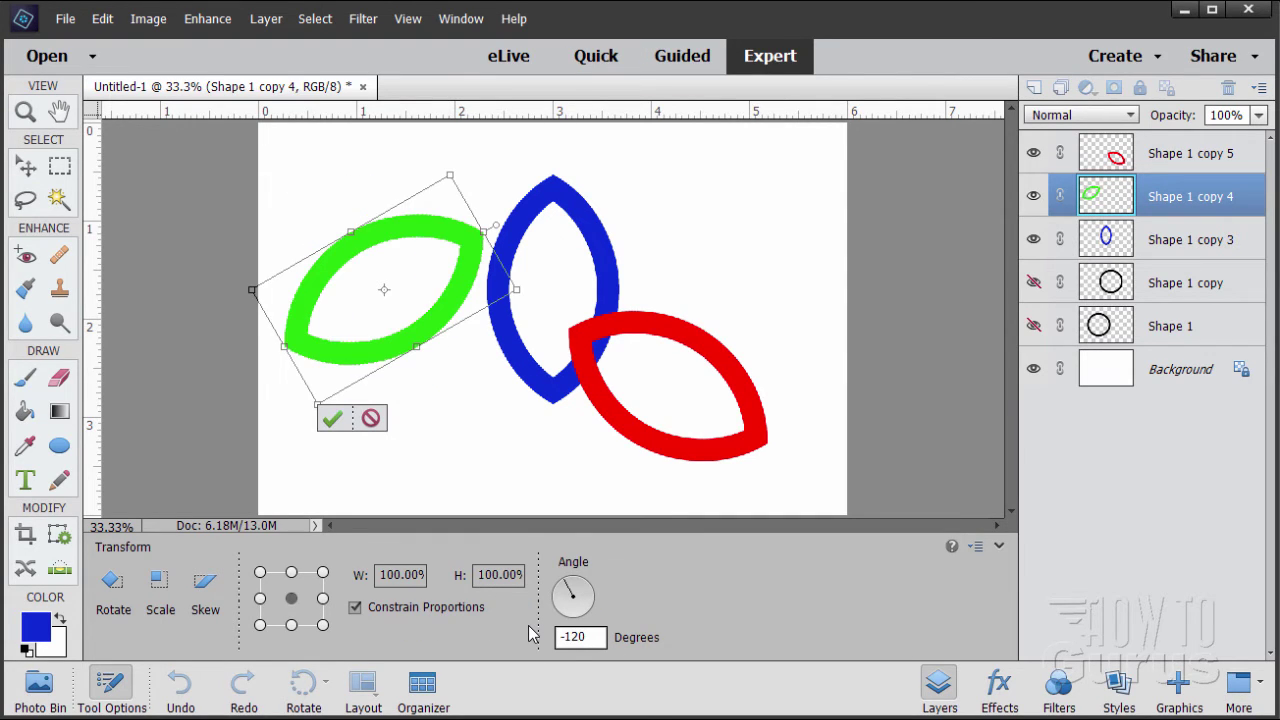
{"action": "left_click_drag", "start_coordinate": [385, 348], "coordinate": [436, 444]}
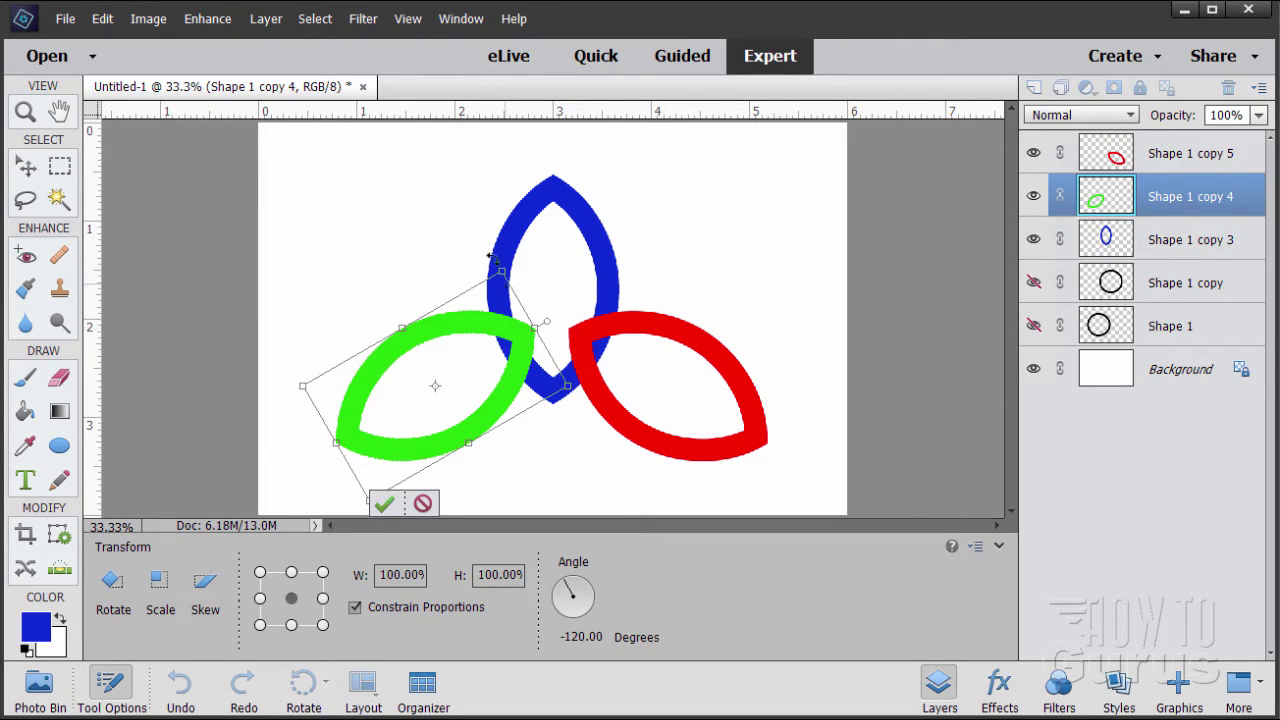
{"action": "left_click_drag", "start_coordinate": [383, 373], "coordinate": [464, 333]}
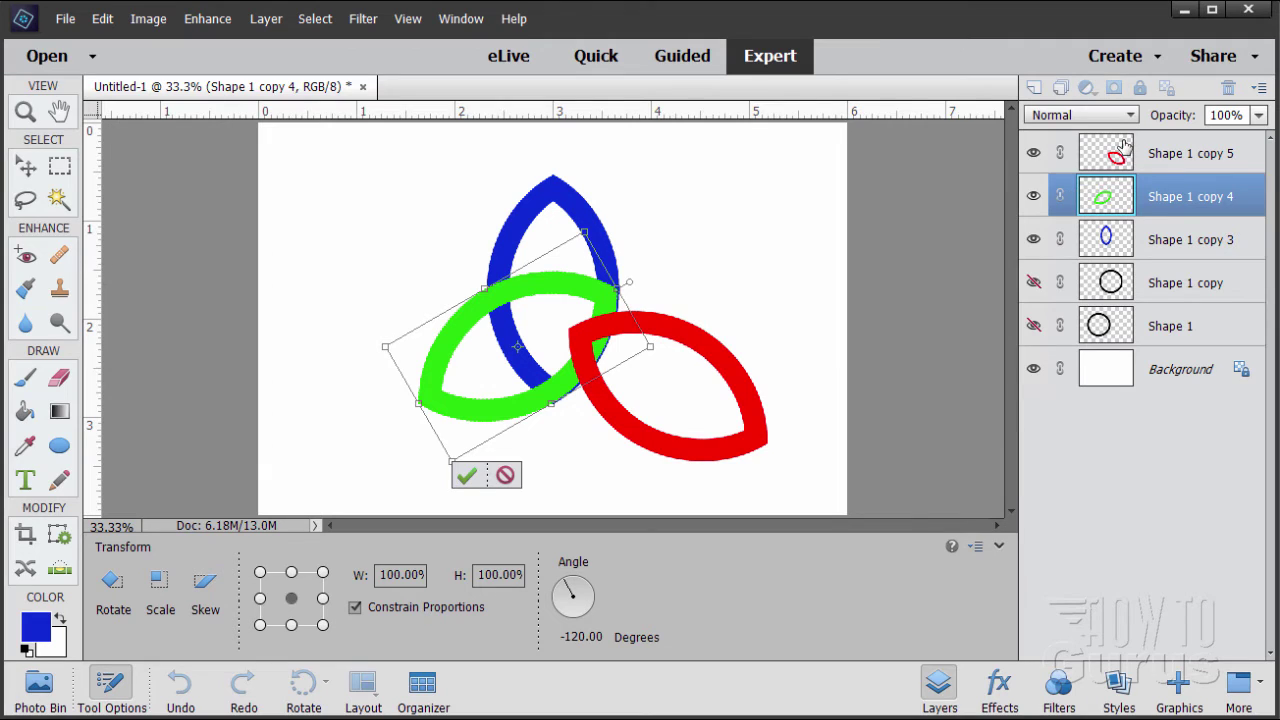
{"action": "left_click", "coordinate": [467, 476]}
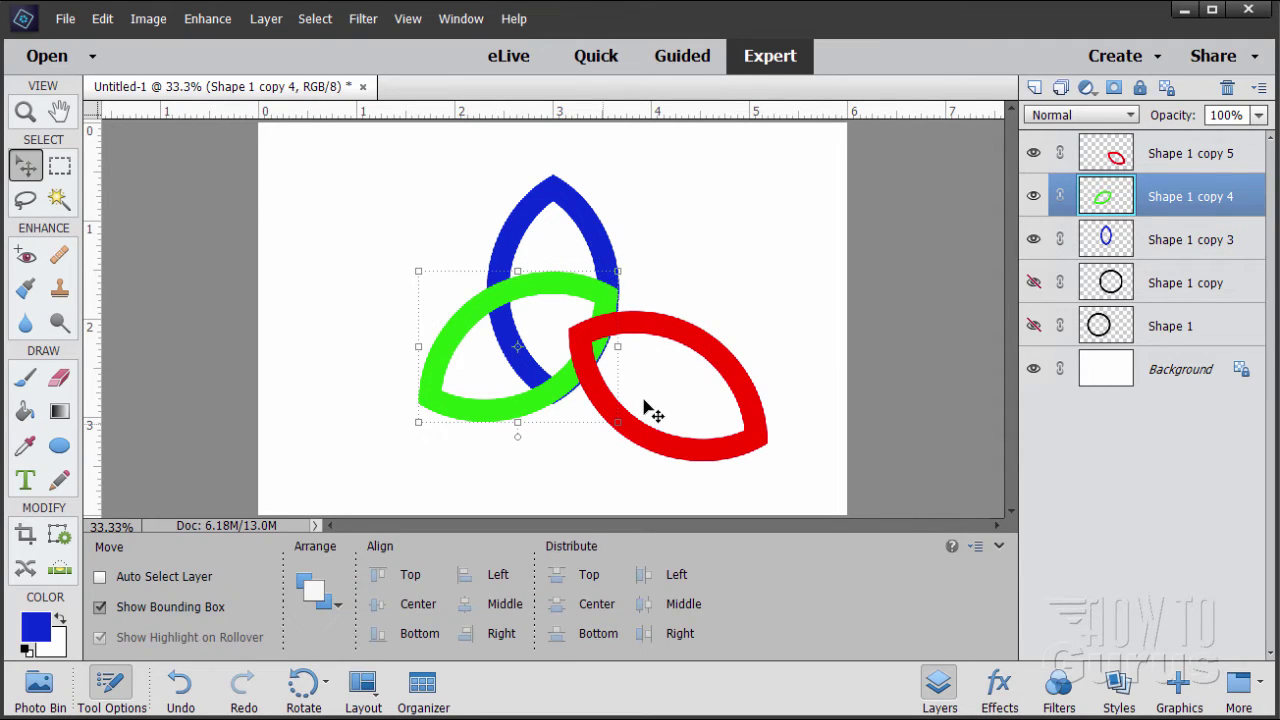
Step: Move the red oval up and left until its upper tip meets the blue oval's left edge, mirroring the green oval
{"action": "left_click", "coordinate": [1100, 158]}
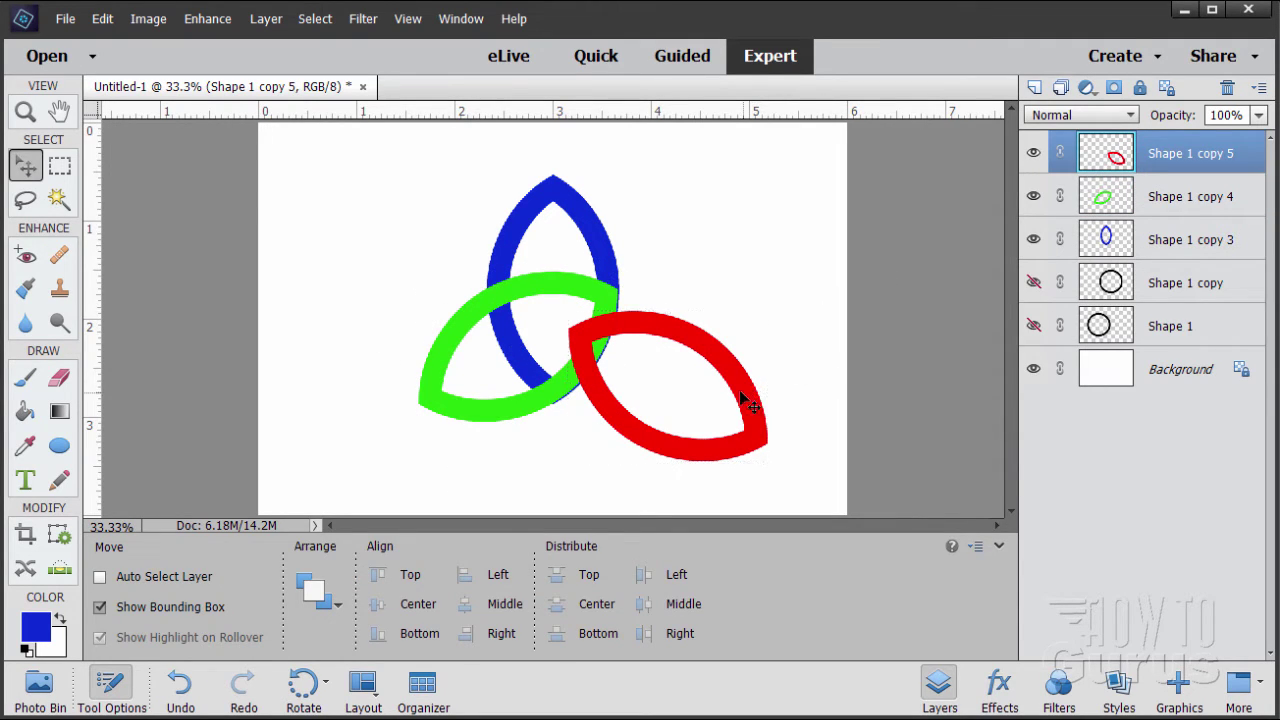
{"action": "left_click_drag", "start_coordinate": [742, 396], "coordinate": [655, 359]}
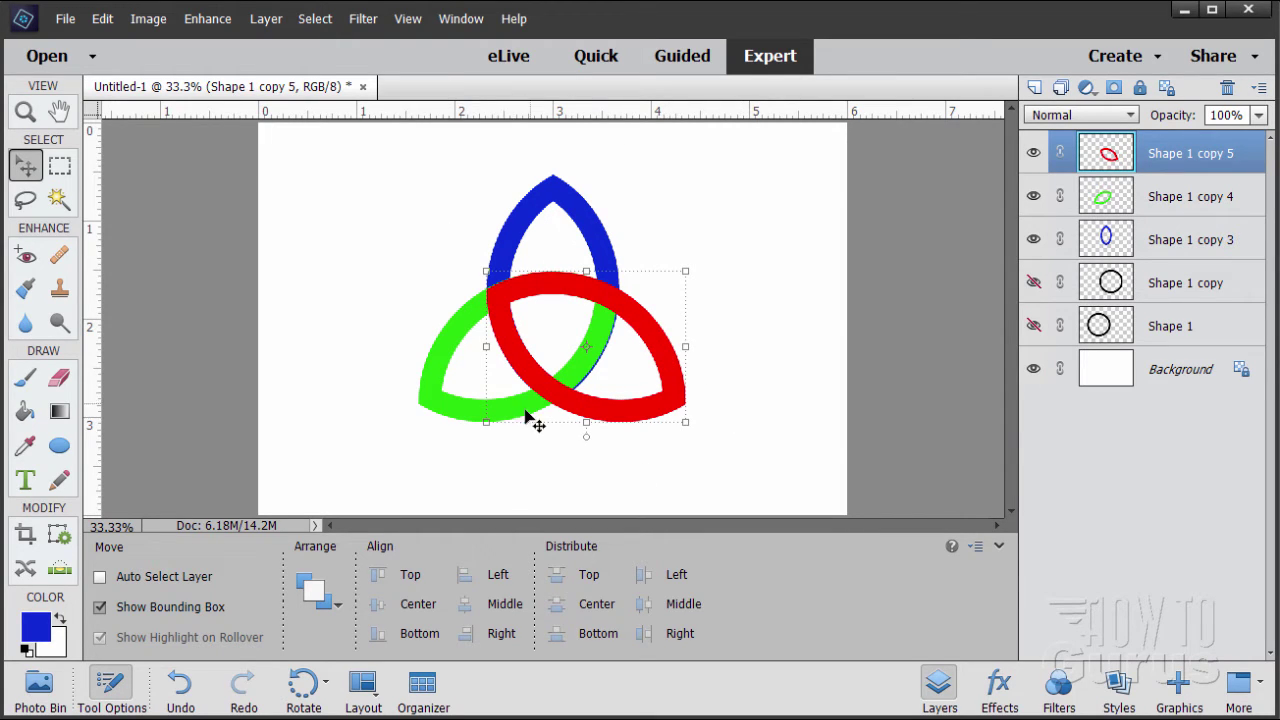
Step: Nudge the green oval on Shape 1 copy 4 slightly right and down to align its edge with the blue oval's right side
{"action": "left_click", "coordinate": [25, 112]}
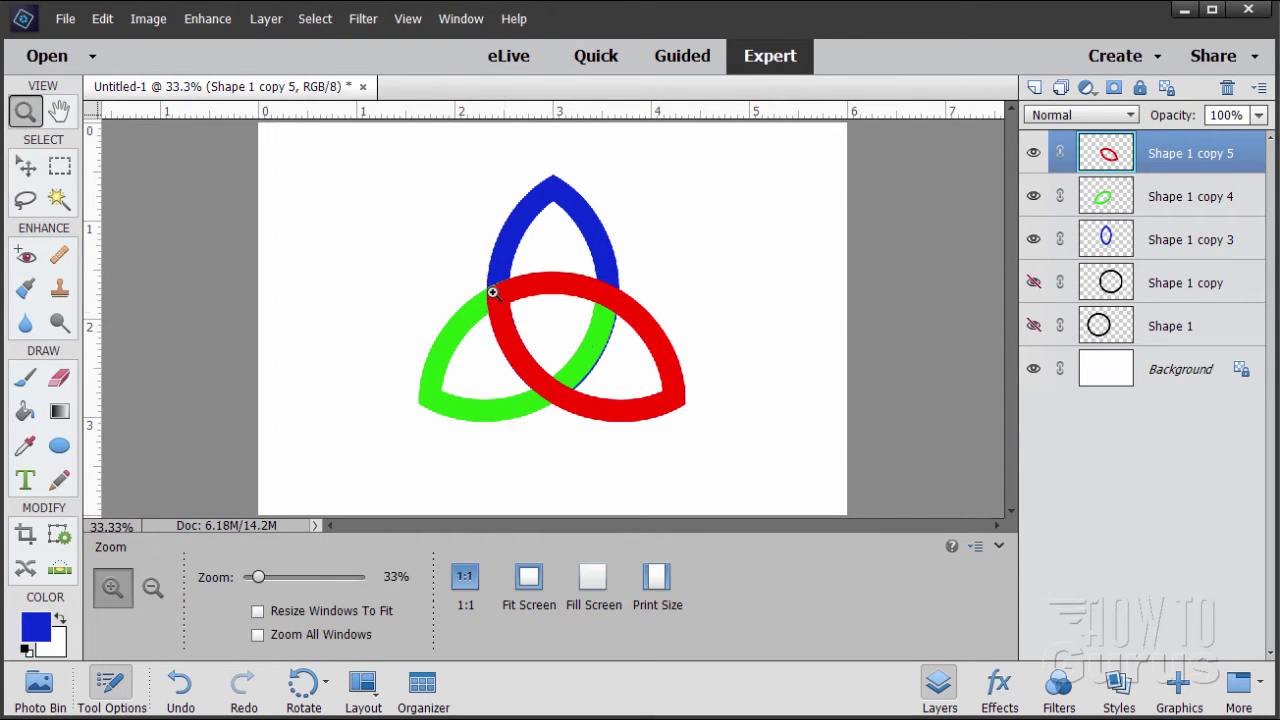
{"action": "left_click", "coordinate": [560, 356]}
{"action": "left_click", "coordinate": [560, 356]}
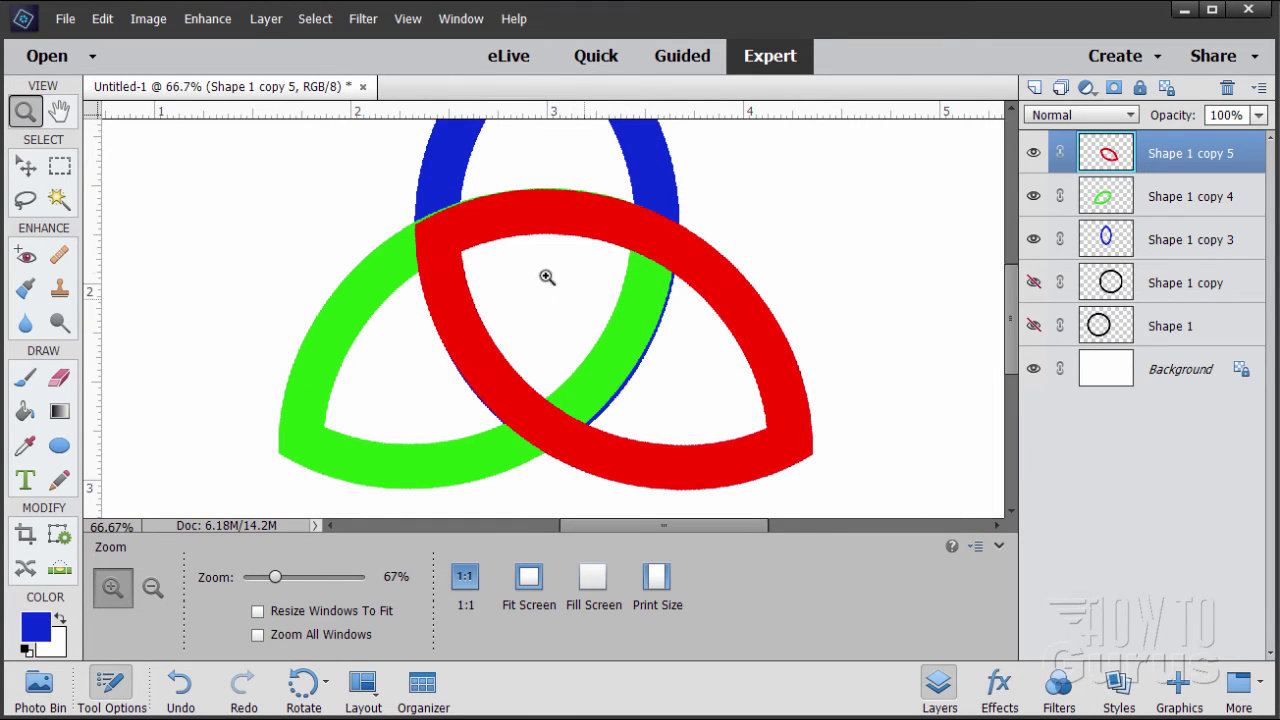
{"action": "left_click", "coordinate": [24, 168]}
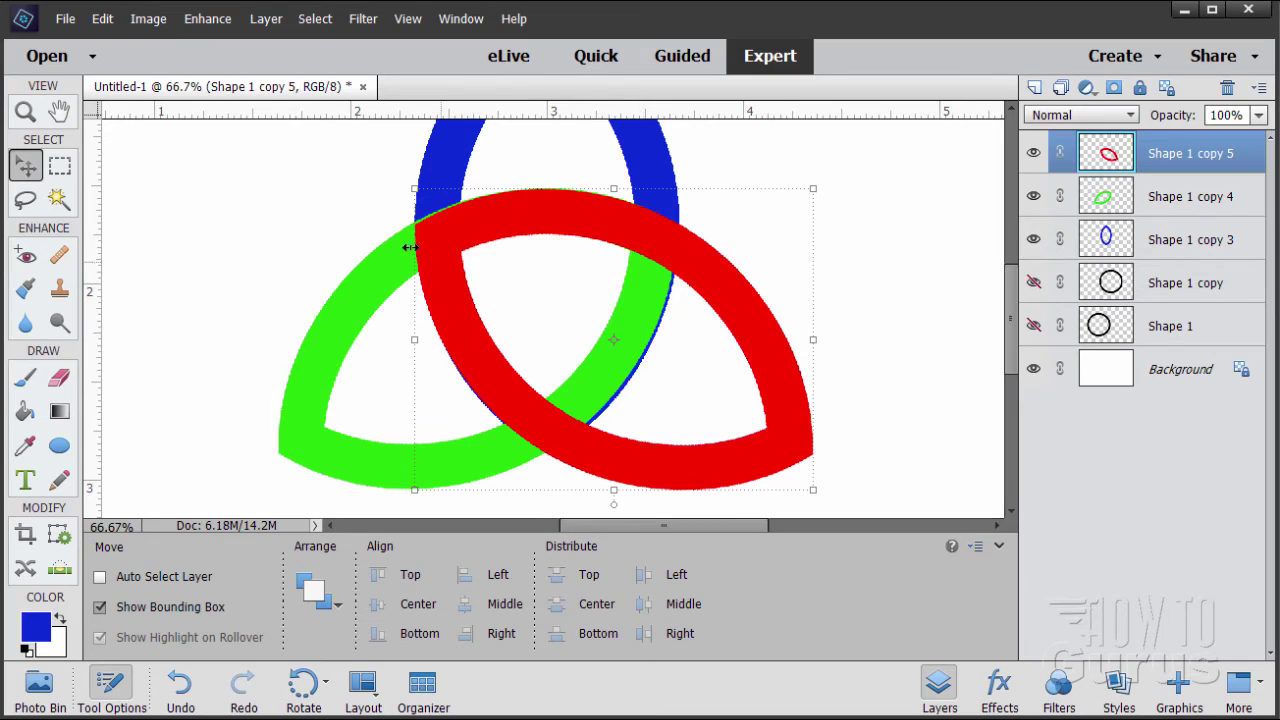
{"action": "left_click", "coordinate": [1110, 210]}
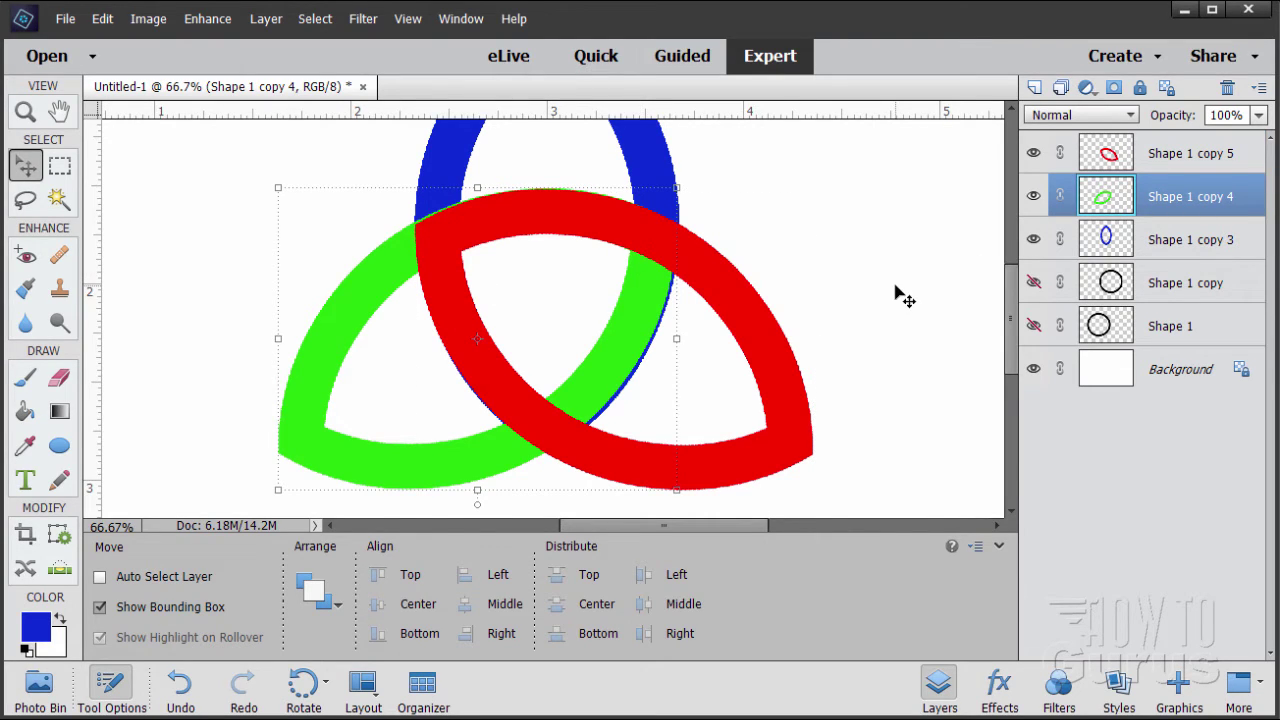
{"action": "key", "text": "Right"}
{"action": "key", "text": "Right"}
{"action": "key", "text": "Right"}
{"action": "key", "text": "Right"}
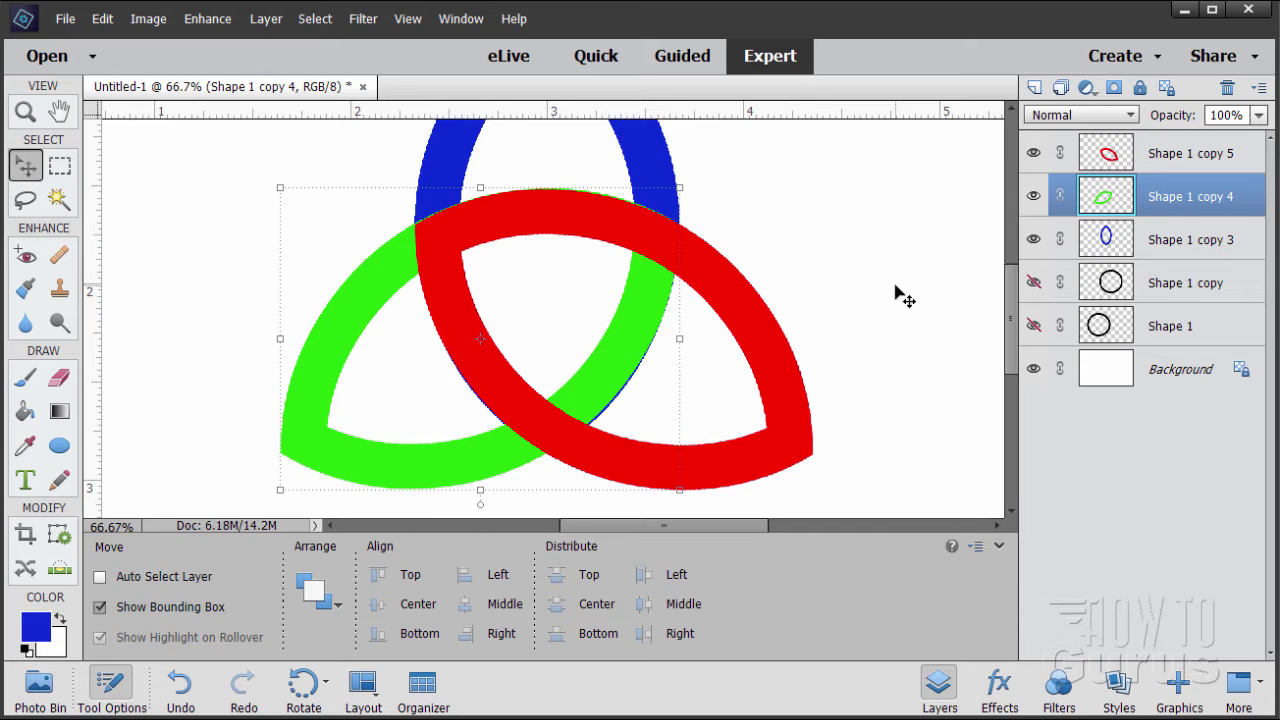
{"action": "key", "text": "Right"}
{"action": "key", "text": "Right"}
{"action": "key", "text": "Down"}
{"action": "key", "text": "Down"}
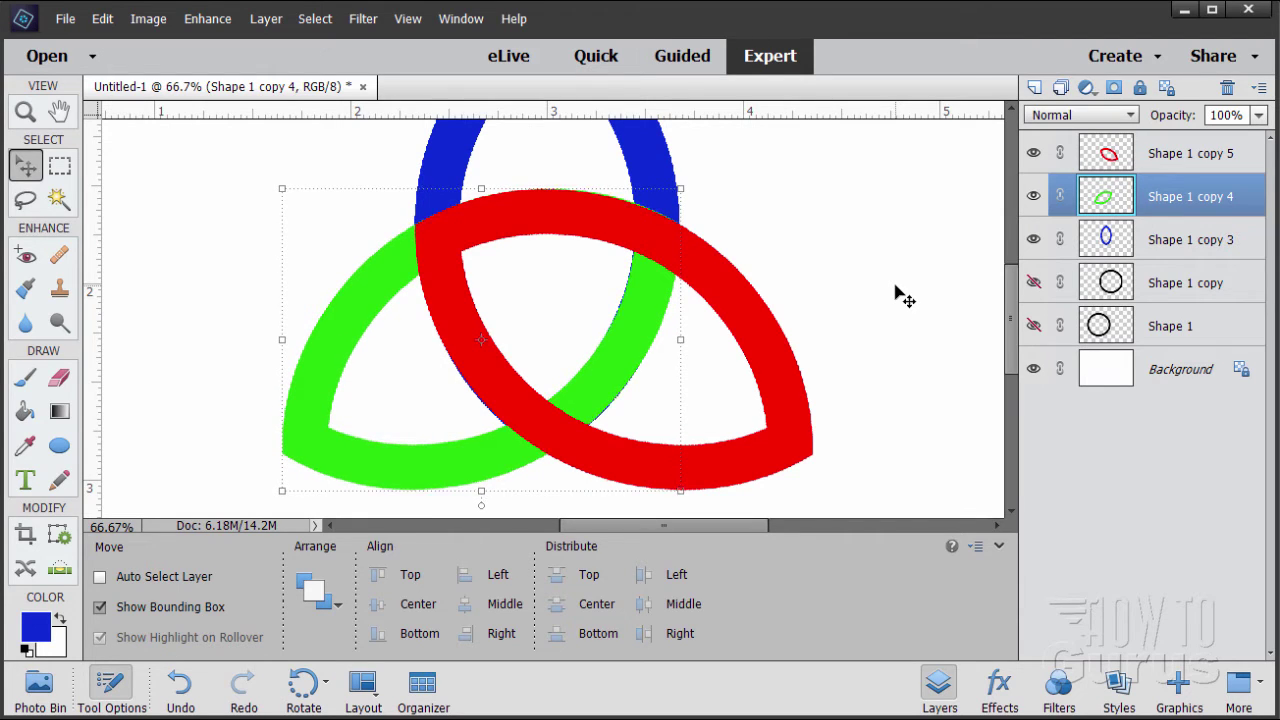
{"action": "key", "text": "Up"}
{"action": "key", "text": "Up"}
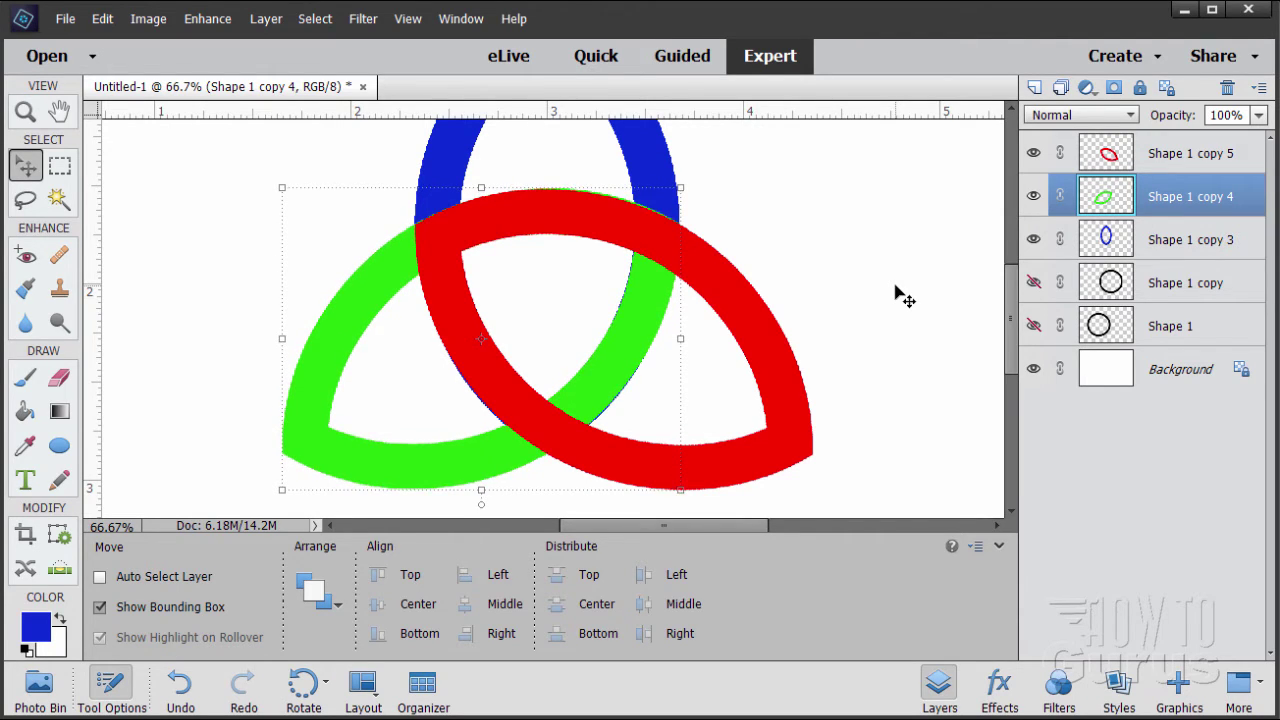
{"action": "key", "text": "Down"}
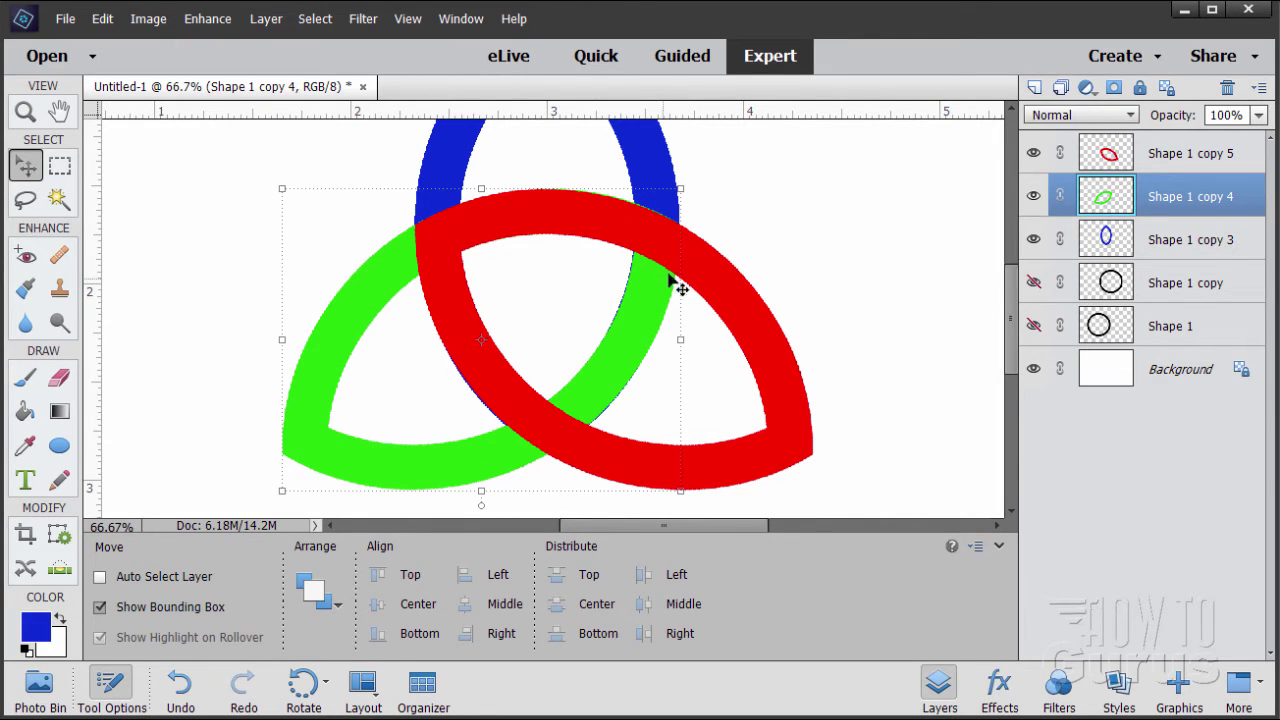
Step: Load the blue oval's outline as a selection and erase the red crossing at its right and the green band along its lower right side
{"action": "left_click", "coordinate": [40, 118]}
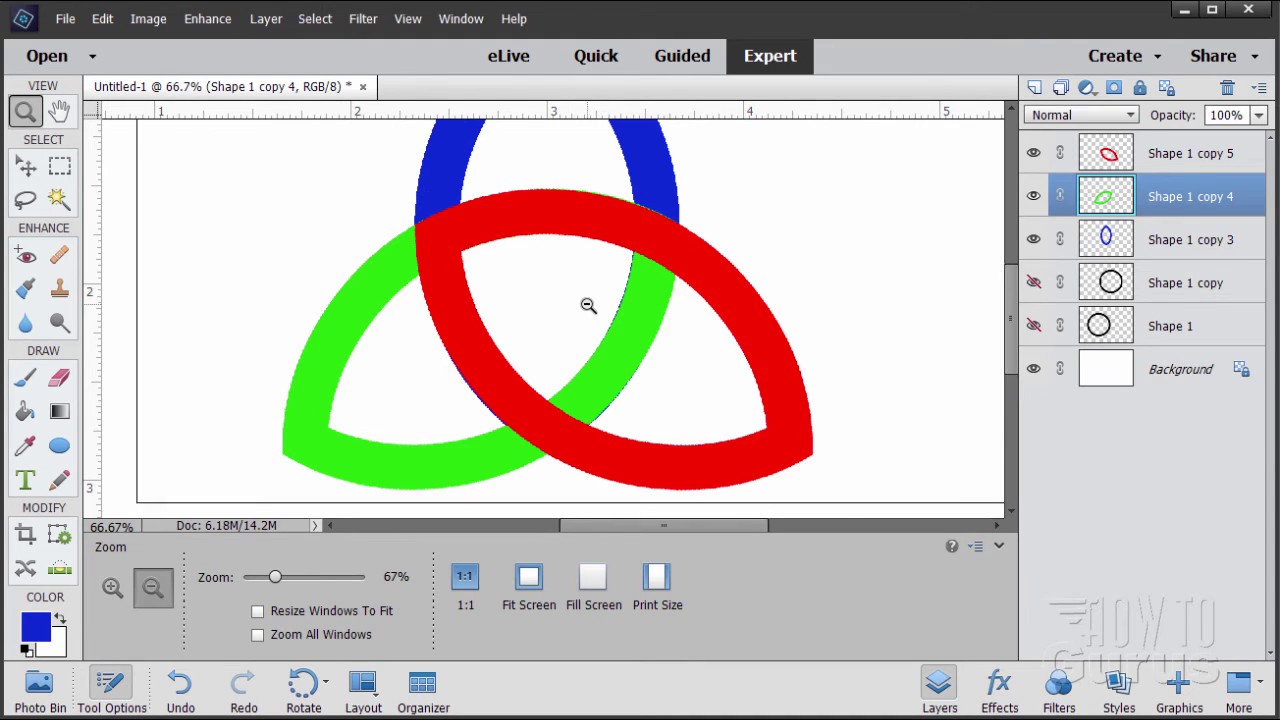
{"action": "left_click", "coordinate": [586, 306], "text": "alt"}
{"action": "scroll", "coordinate": [1010, 355], "scroll_direction": "up", "scroll_amount": 2}
{"action": "key", "text": "v"}
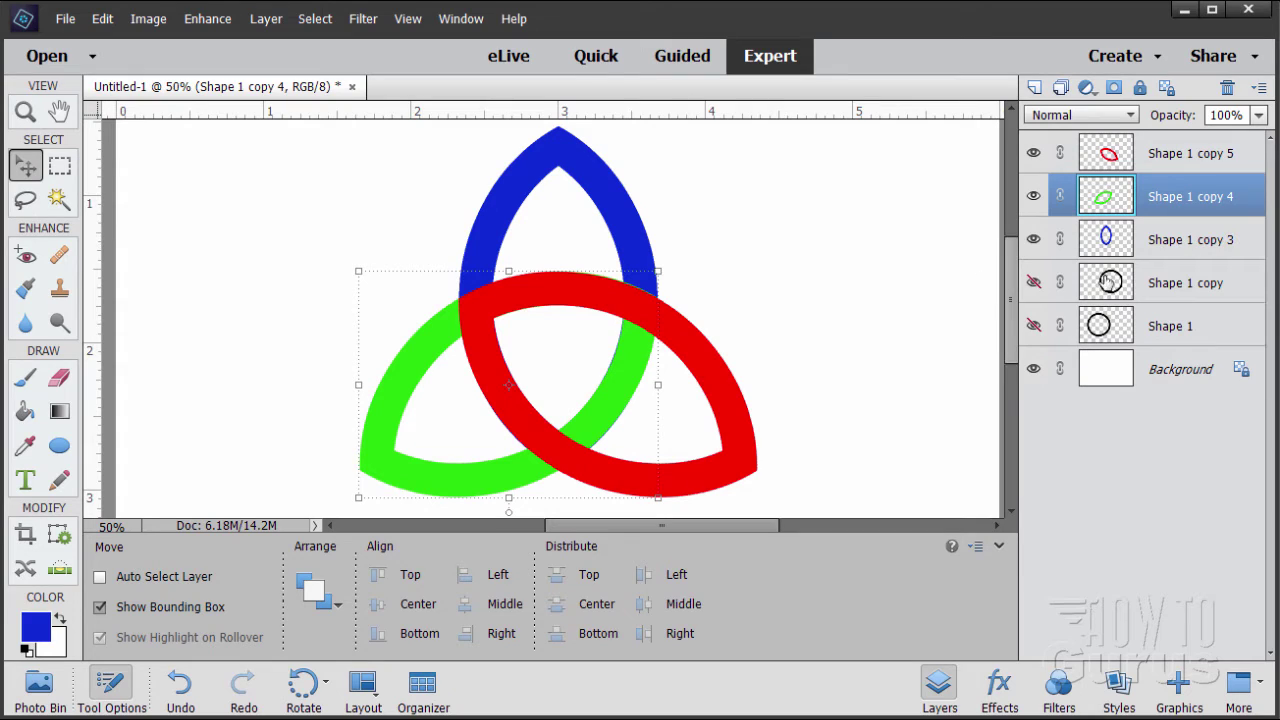
{"action": "left_click", "coordinate": [1108, 244]}
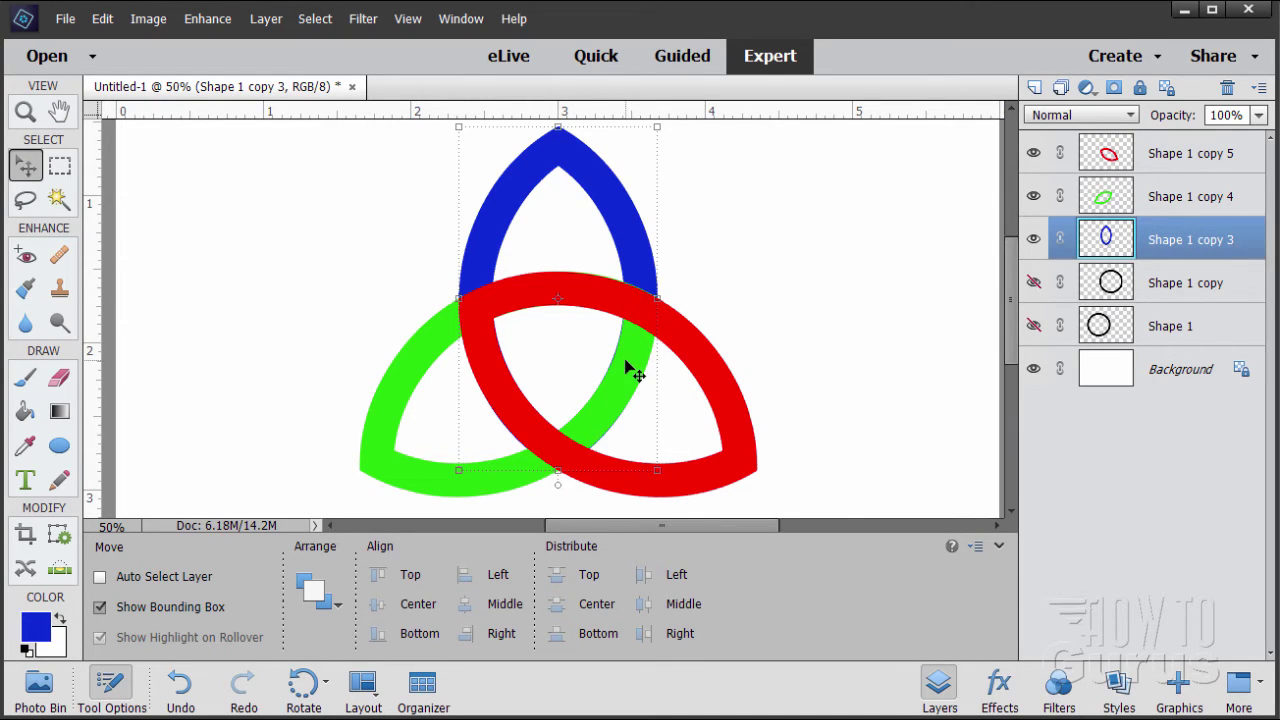
{"action": "left_click", "coordinate": [1100, 248], "text": "ctrl"}
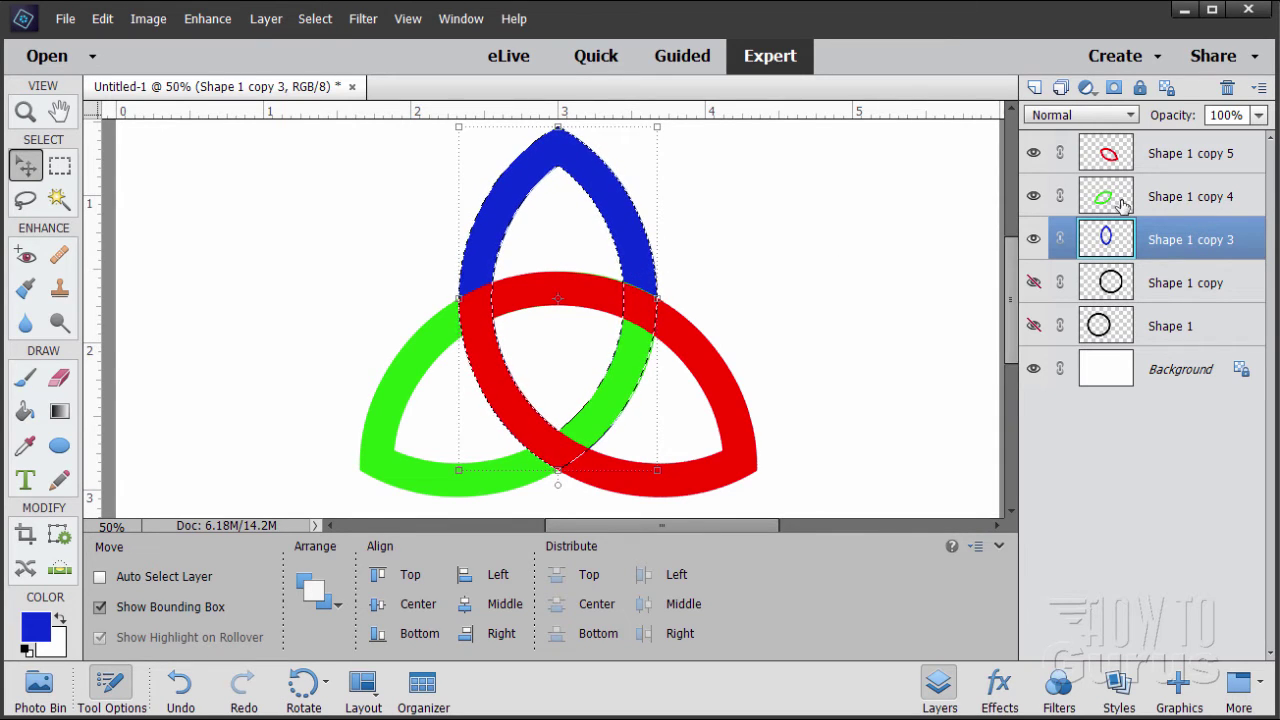
{"action": "left_click", "coordinate": [1116, 158]}
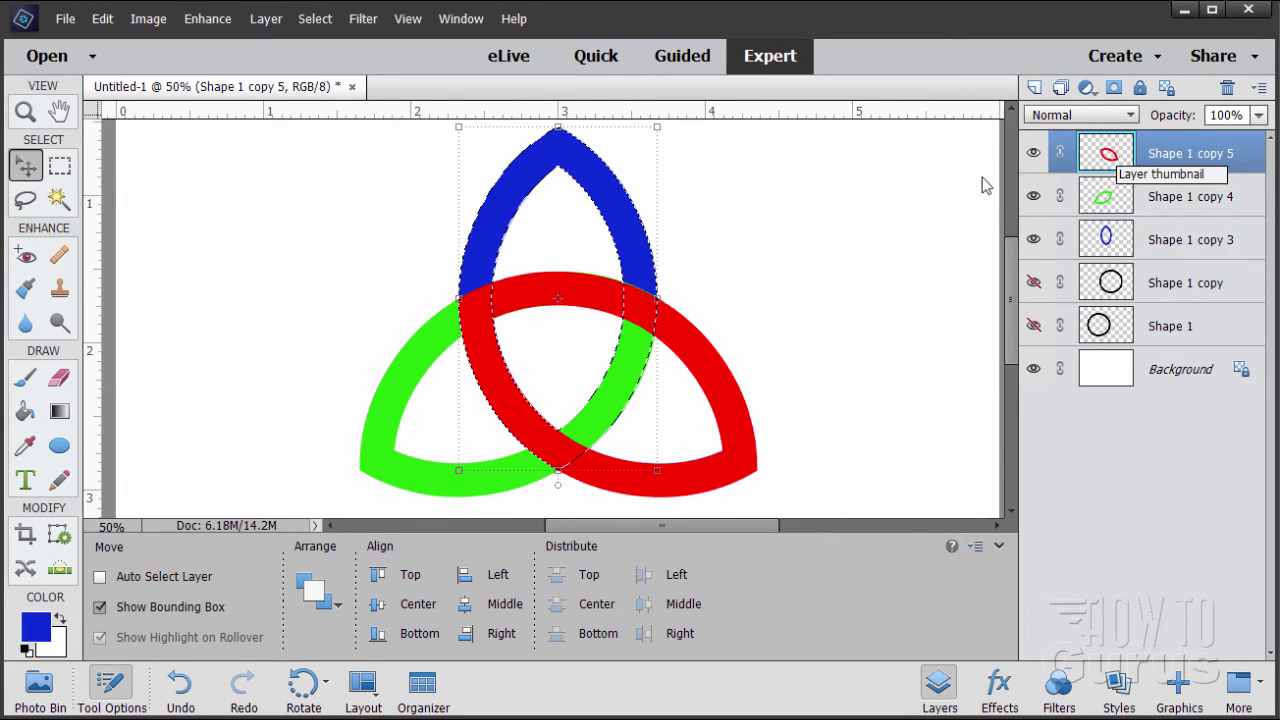
{"action": "left_click", "coordinate": [60, 377]}
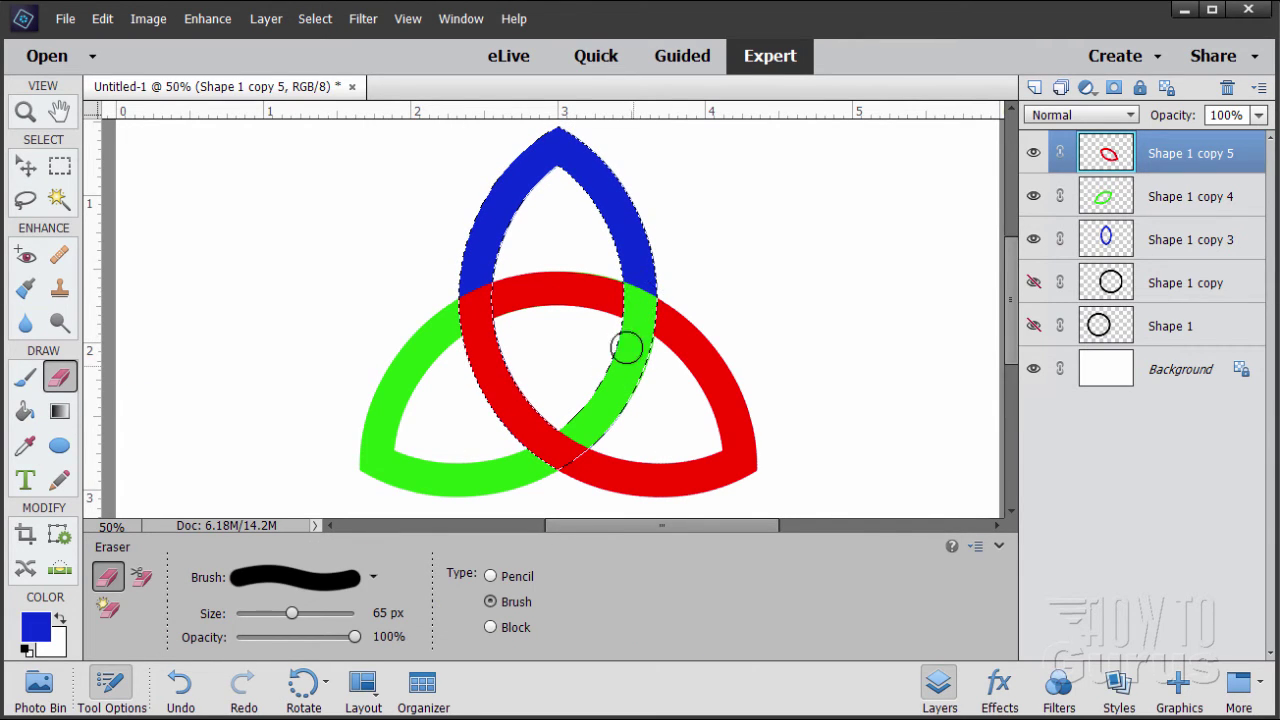
{"action": "left_click", "coordinate": [1150, 200]}
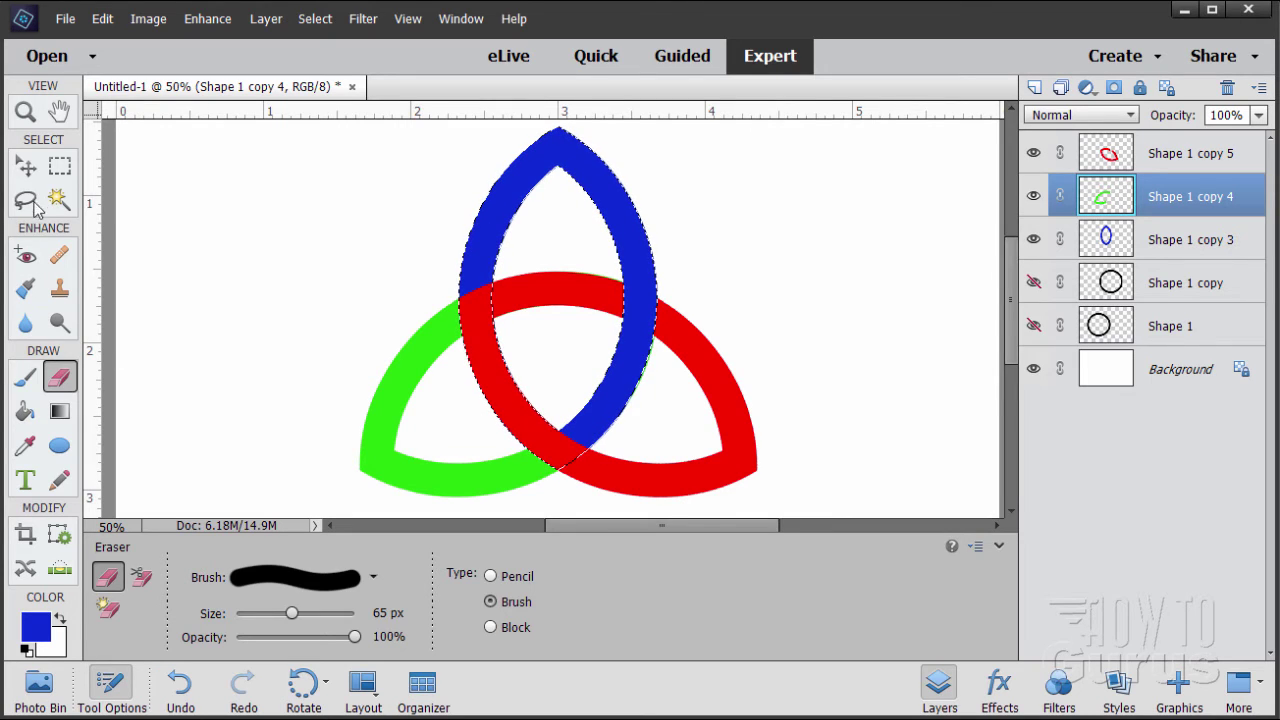
Step: Load the green oval's outline as a selection, erase the red band covering its upper arc on Shape 1 copy 5, and deselect
{"action": "left_click", "coordinate": [26, 167]}
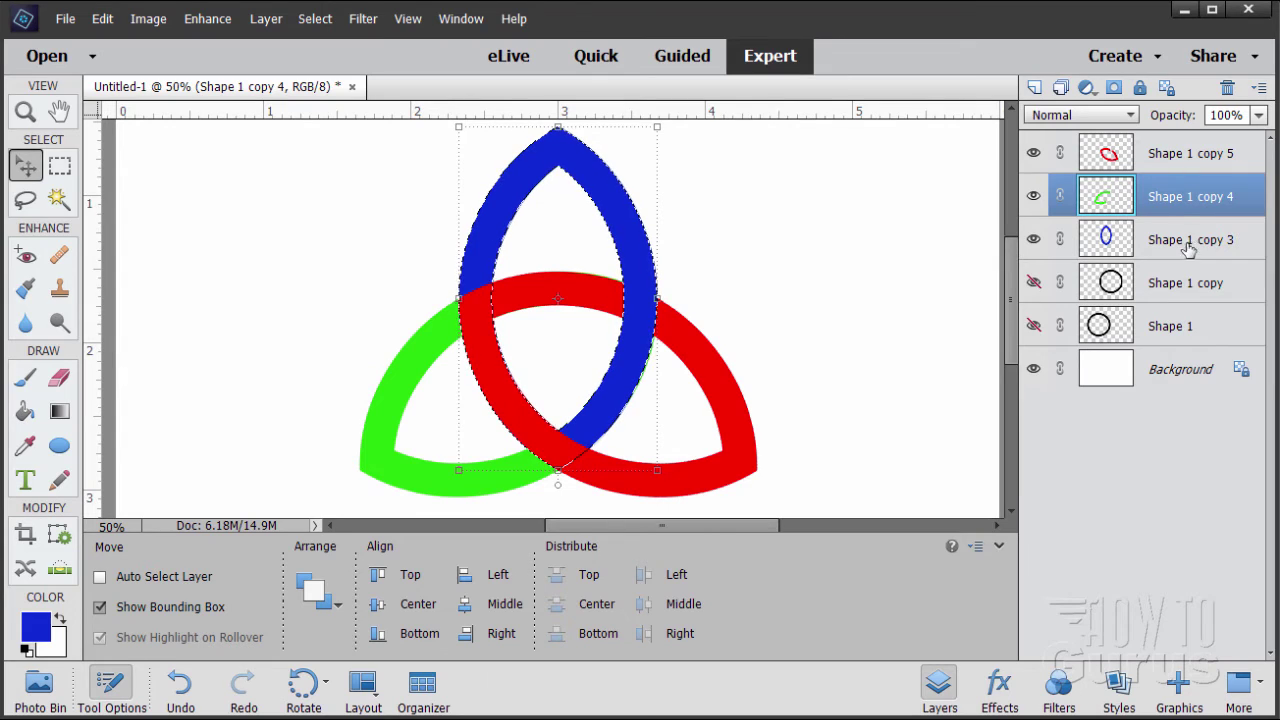
{"action": "left_click", "coordinate": [1126, 196], "text": "ctrl"}
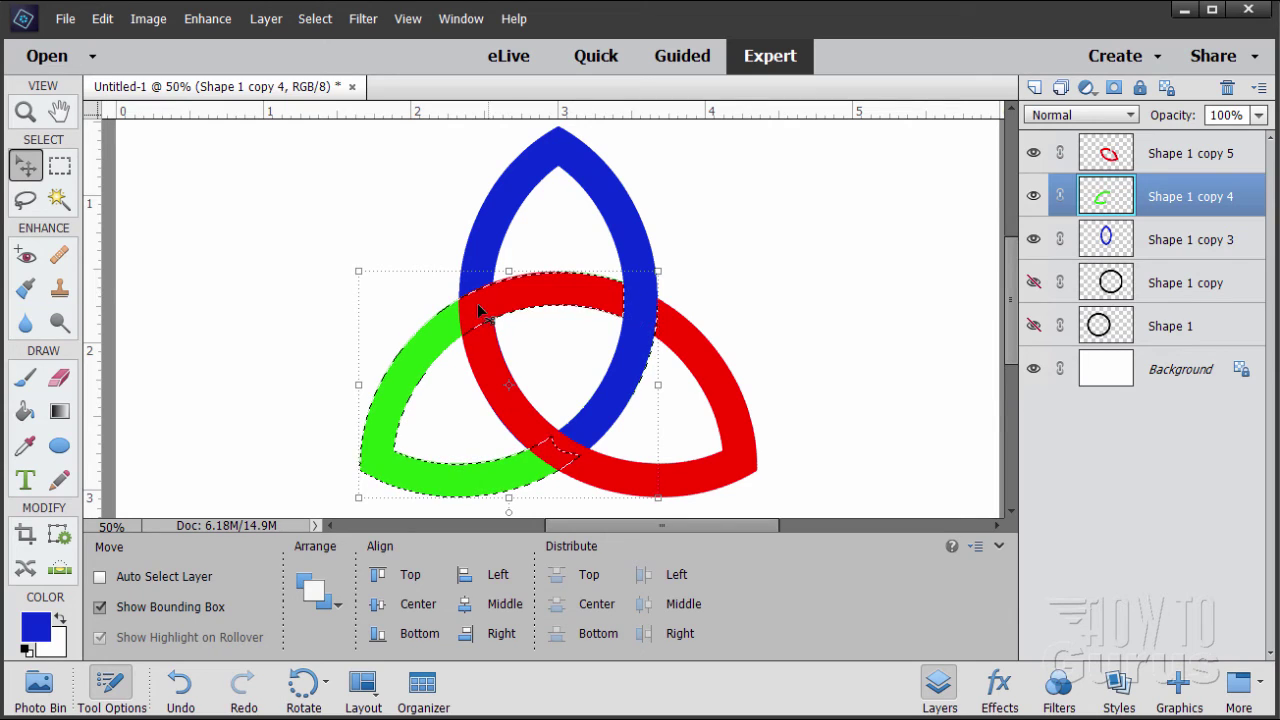
{"action": "left_click", "coordinate": [1146, 156]}
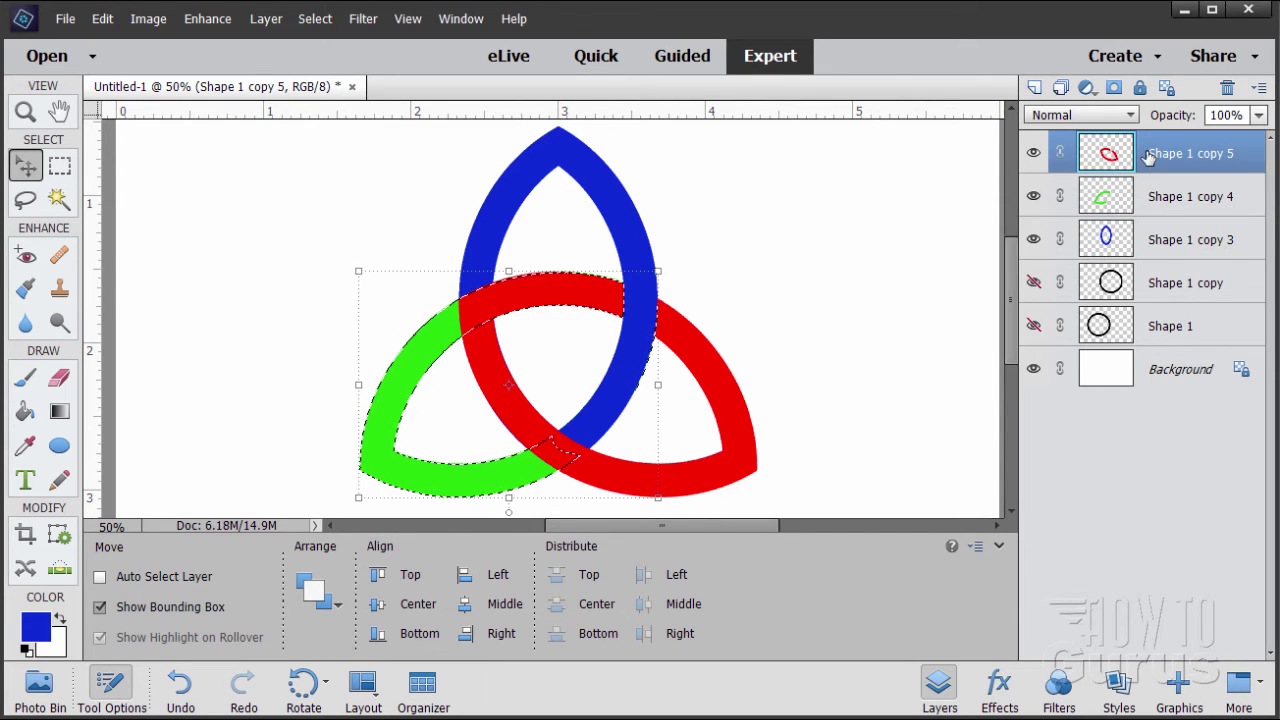
{"action": "left_click", "coordinate": [60, 377]}
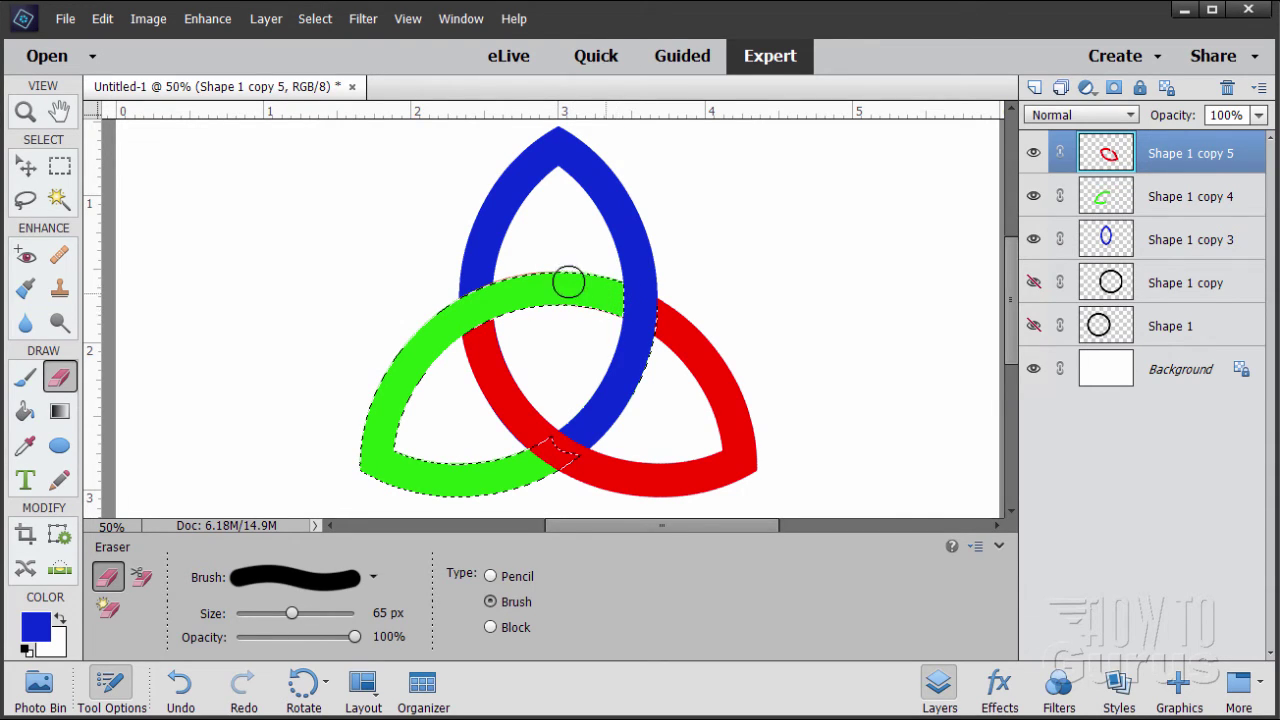
{"action": "left_click", "coordinate": [461, 317]}
{"action": "left_click", "coordinate": [318, 19]}
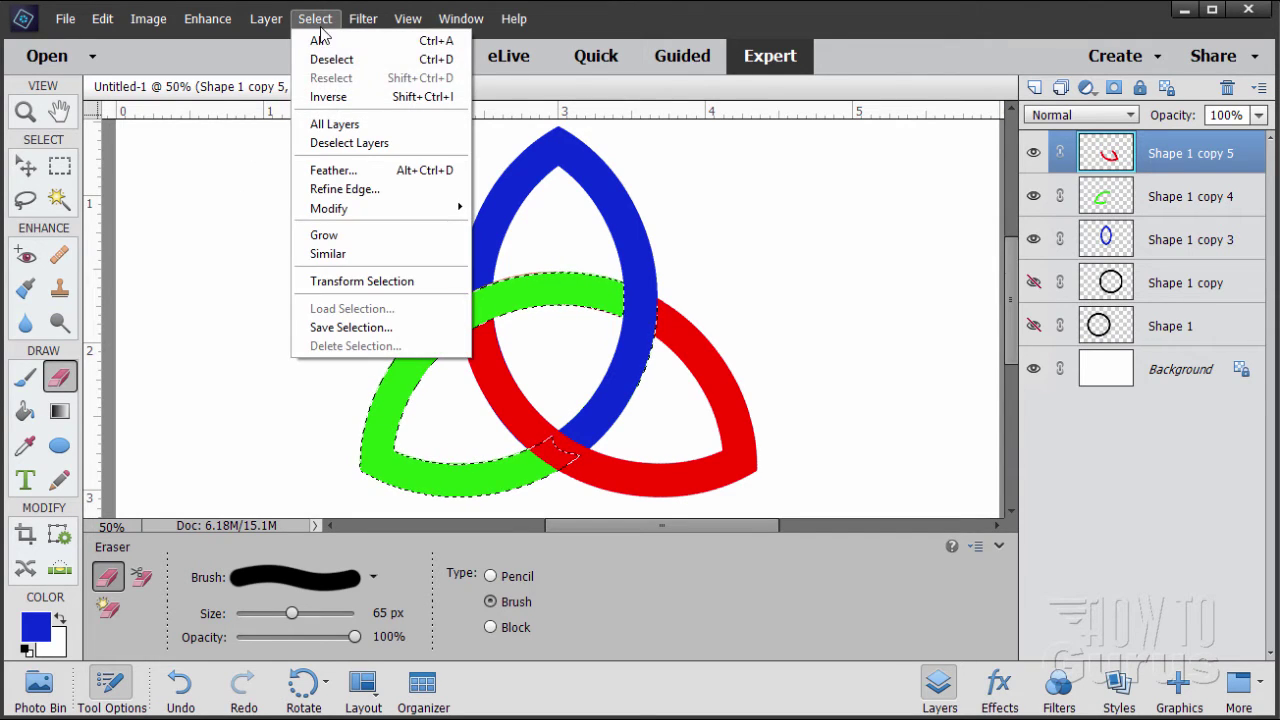
{"action": "left_click", "coordinate": [327, 60]}
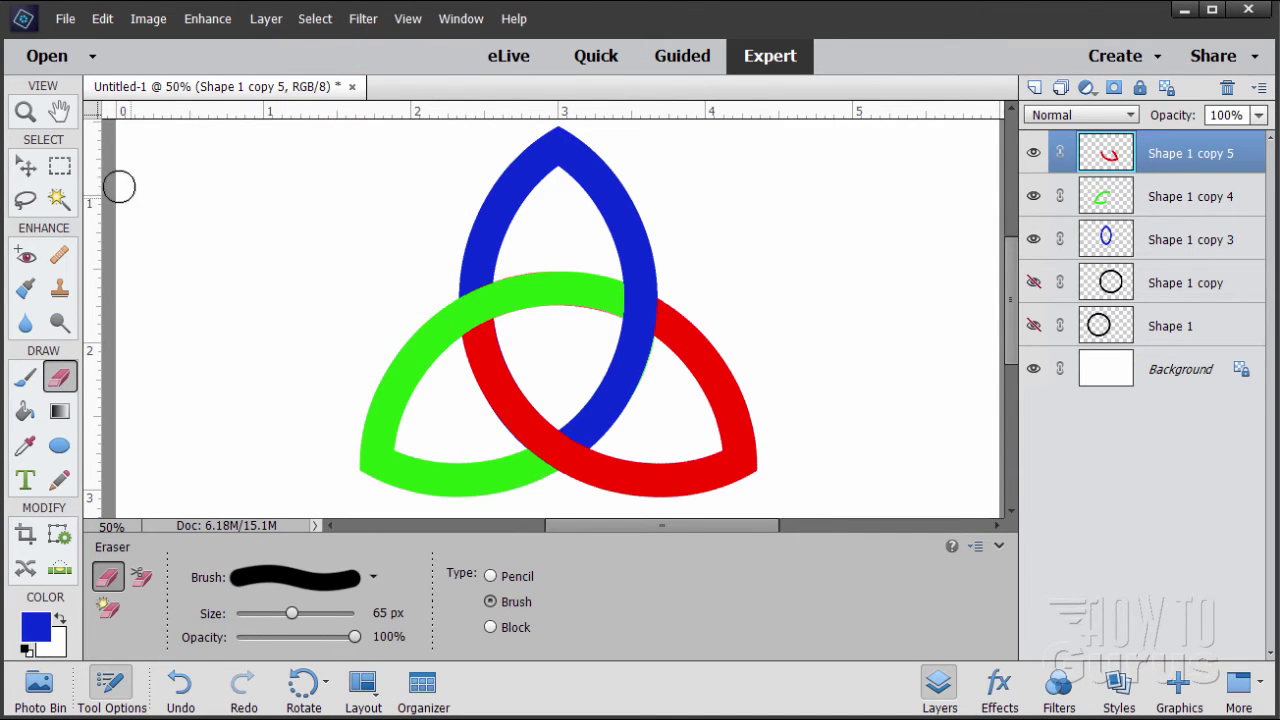
Step: Show the black circle on Shape 1 copy, duplicate that layer, and hide the original
{"action": "left_click", "coordinate": [37, 164]}
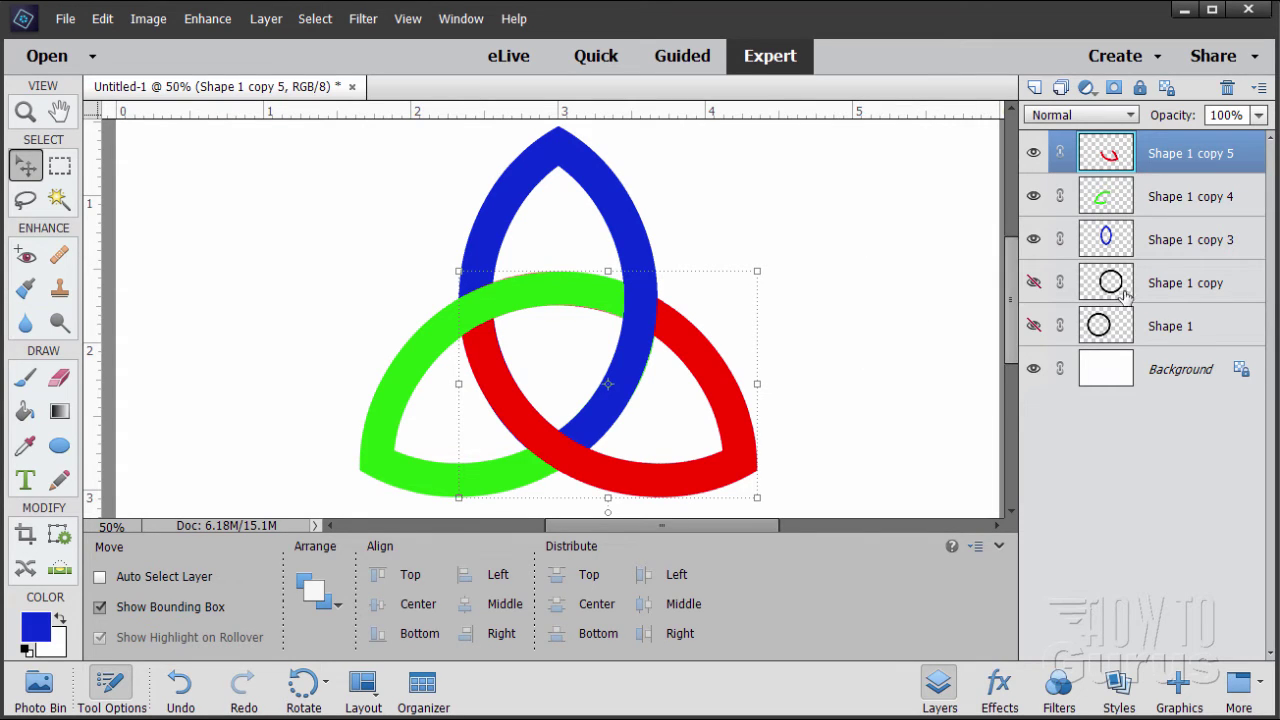
{"action": "left_click", "coordinate": [1080, 288]}
{"action": "left_click", "coordinate": [1033, 283]}
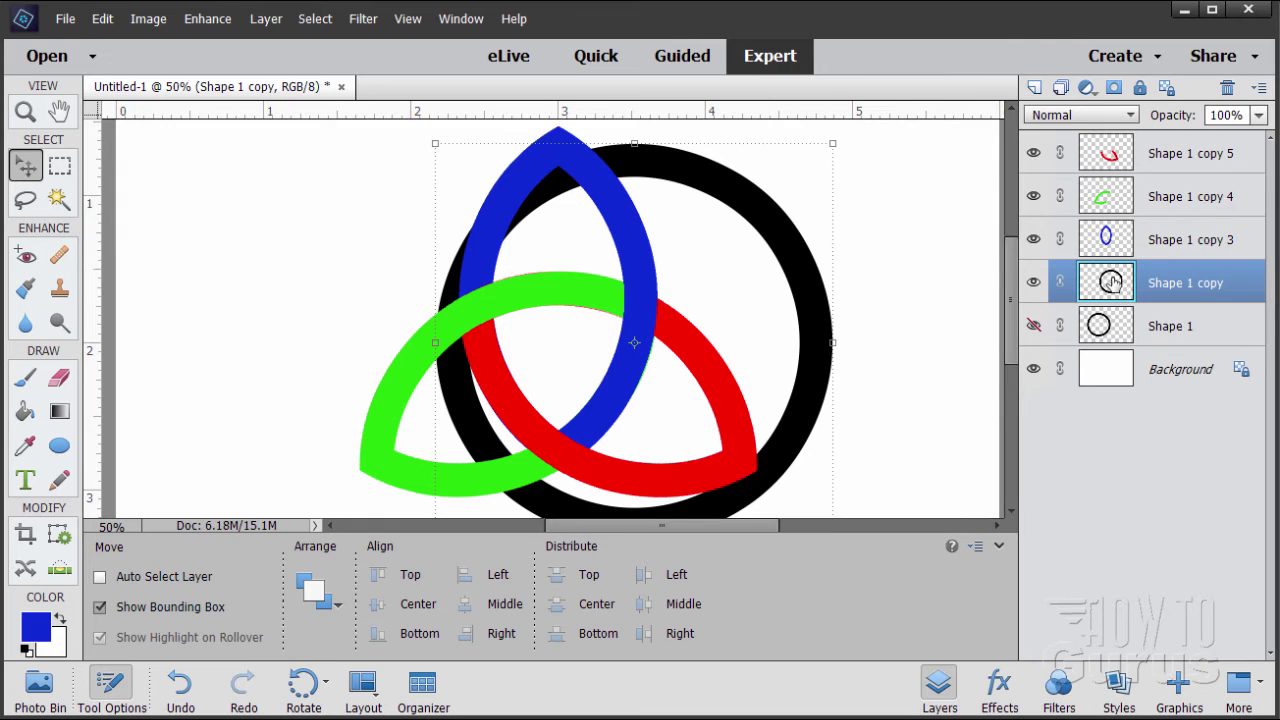
{"action": "left_click_drag", "start_coordinate": [1103, 287], "coordinate": [1031, 88]}
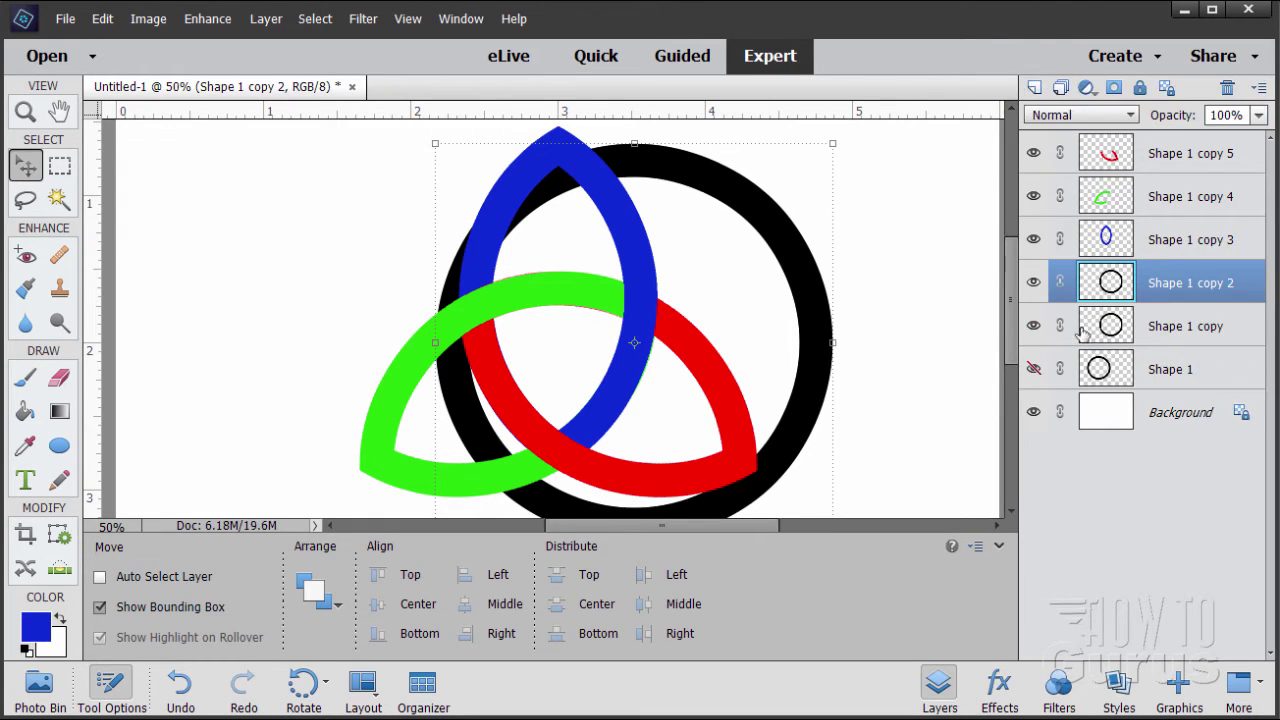
{"action": "left_click", "coordinate": [1034, 325]}
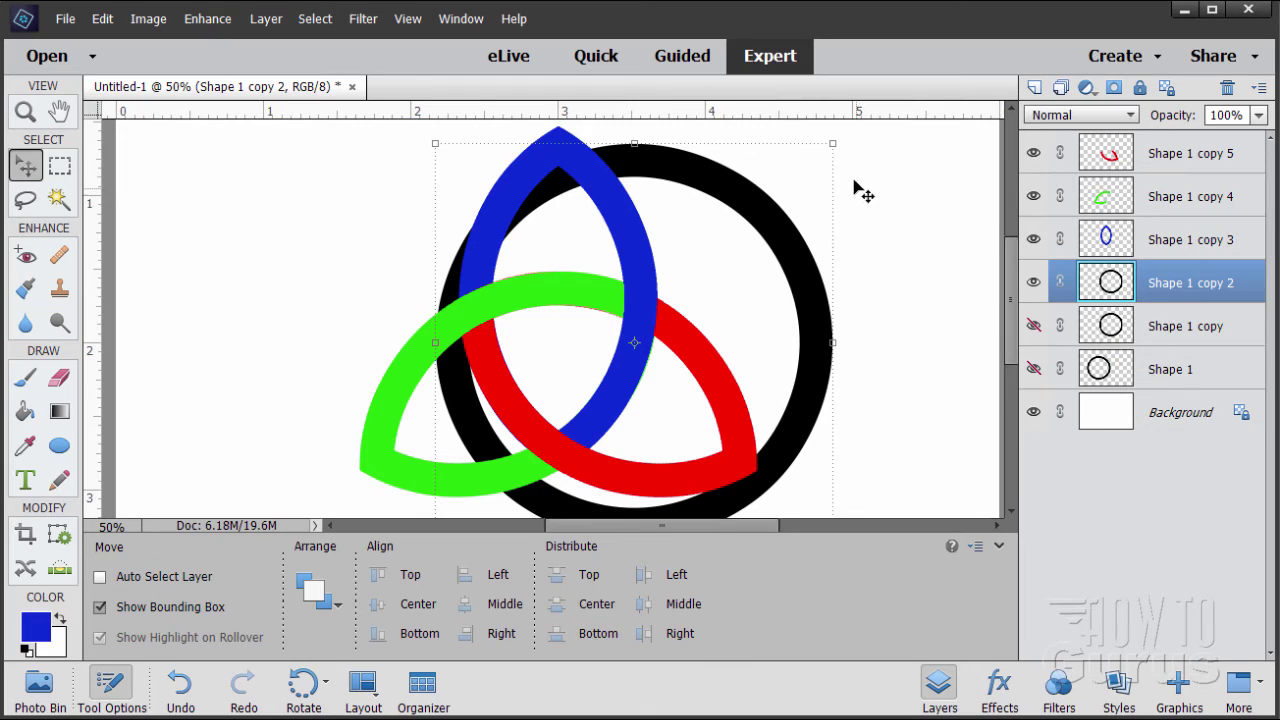
Step: Scale the duplicated black circle on Shape 1 copy 2 proportionally to 85%
{"action": "left_click", "coordinate": [833, 144]}
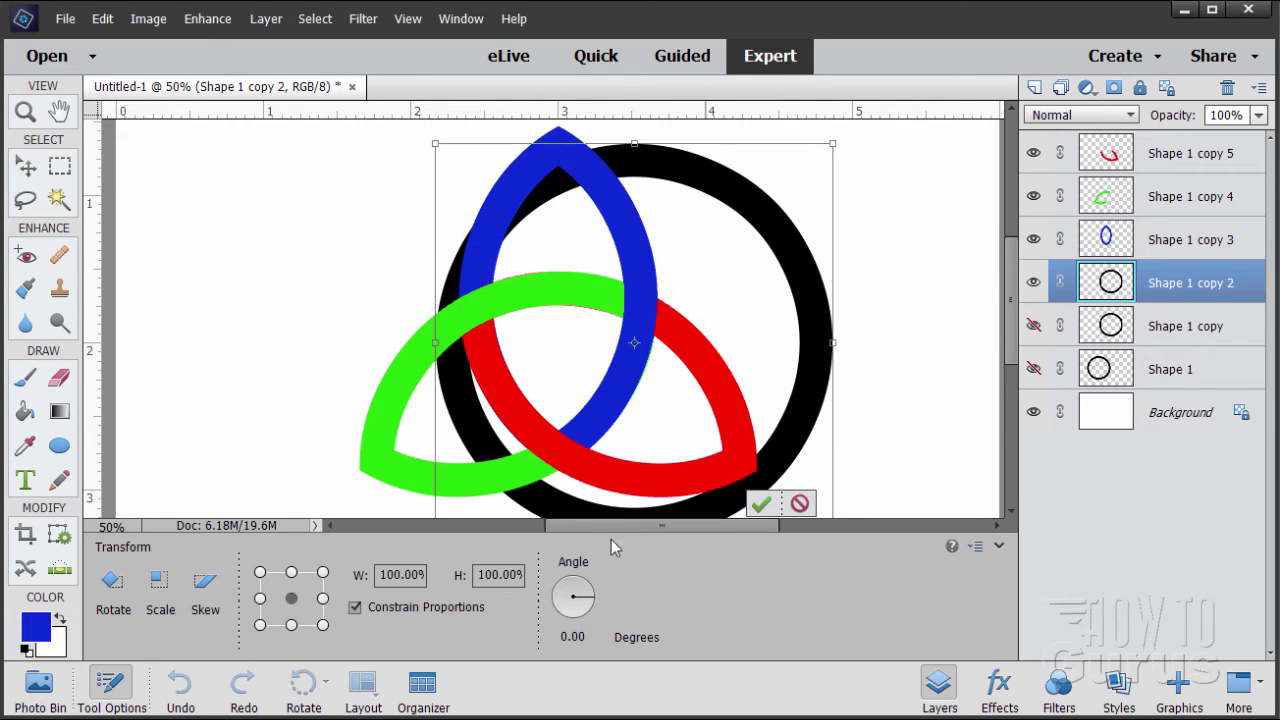
{"action": "left_click_drag", "start_coordinate": [381, 575], "coordinate": [437, 588]}
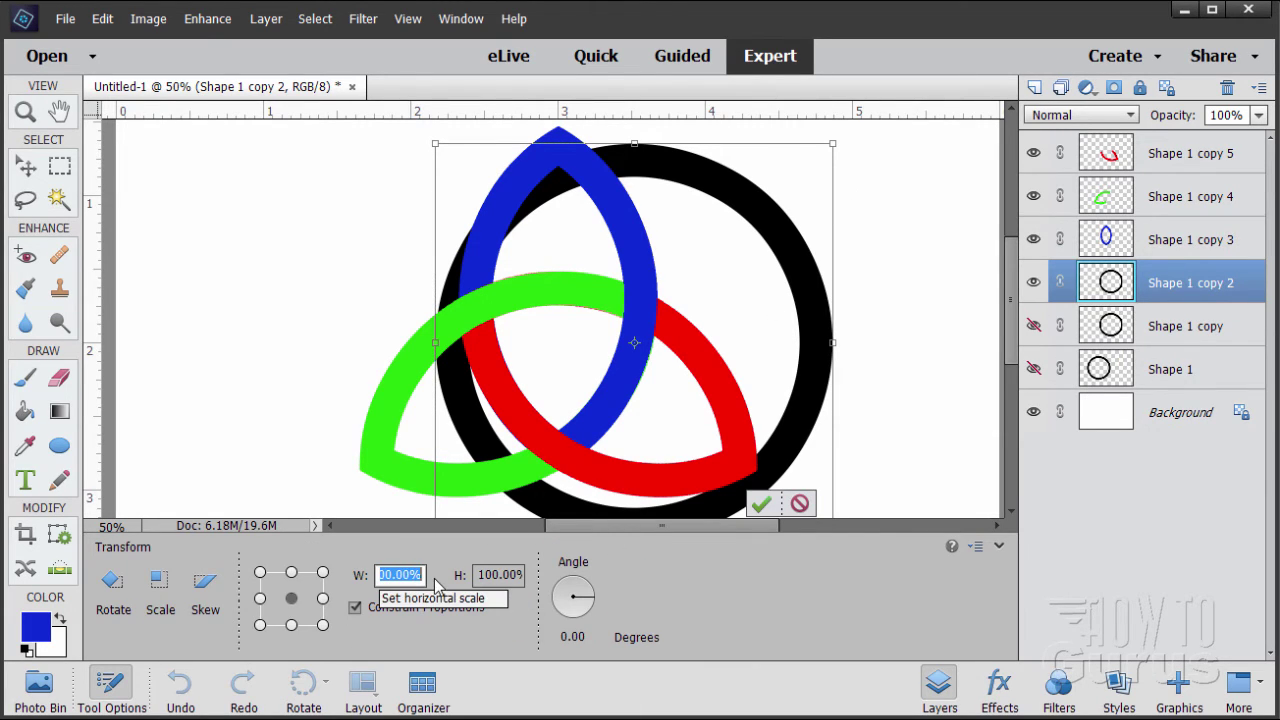
{"action": "type", "text": "85"}
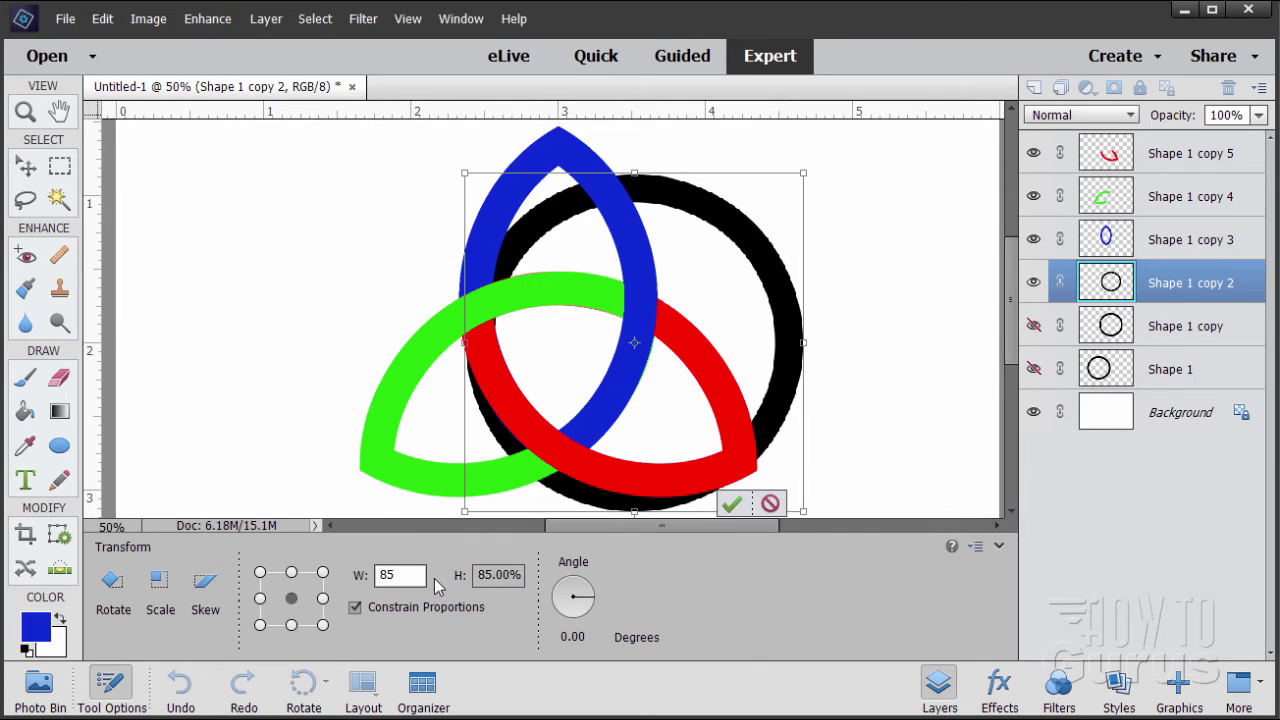
{"action": "left_click", "coordinate": [731, 505]}
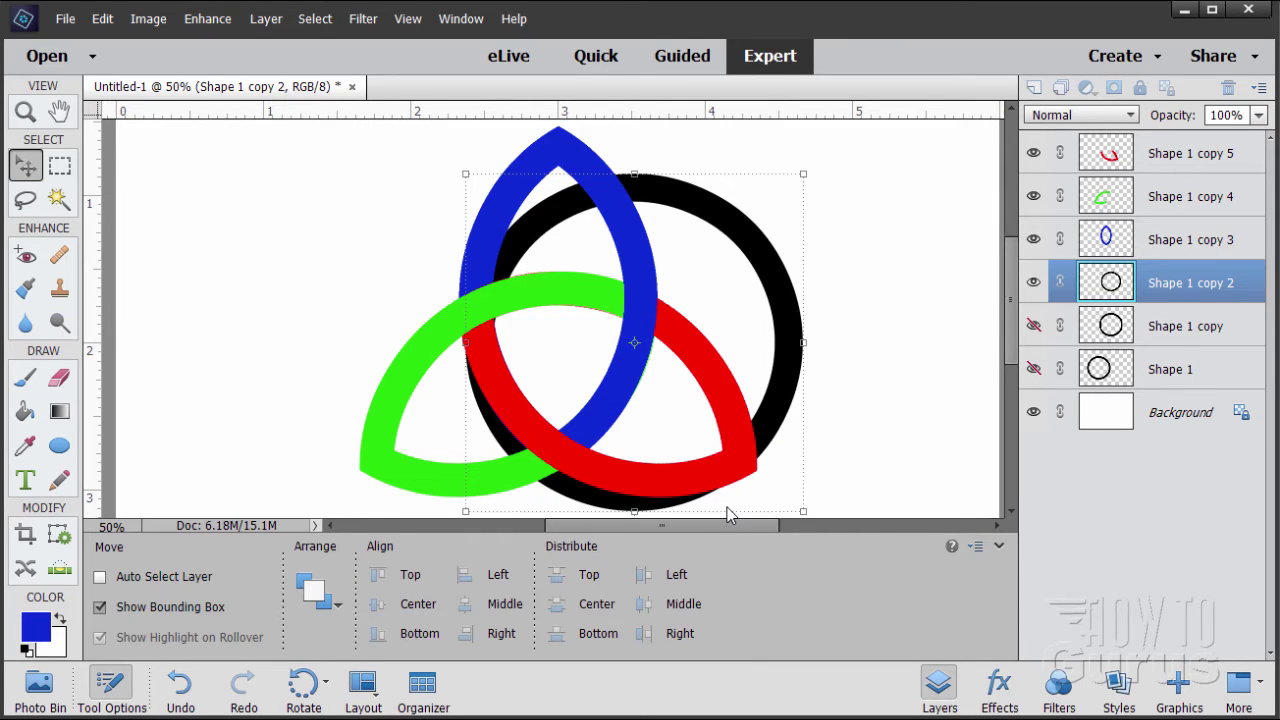
Step: Move the black circle left and slightly down behind the three ovals, nudging it until it is centered on the knot
{"action": "left_click_drag", "start_coordinate": [764, 257], "coordinate": [692, 276]}
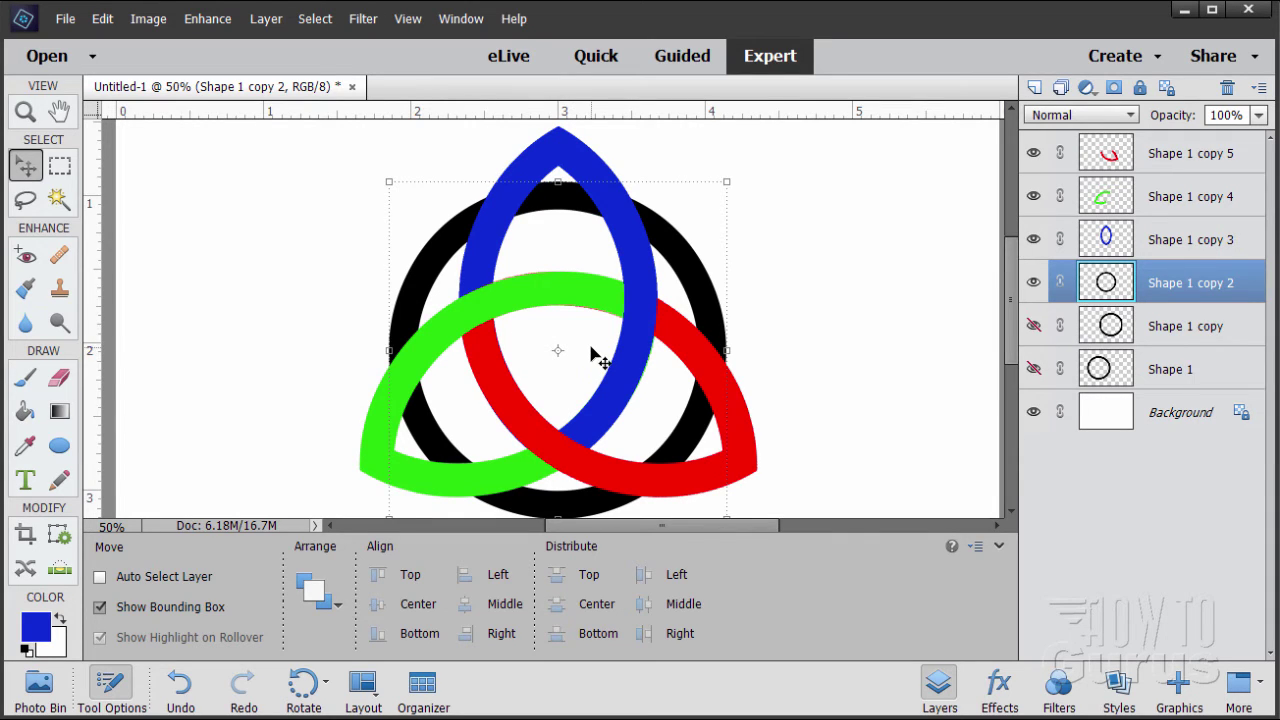
{"action": "key", "text": "Down"}
{"action": "key", "text": "Down"}
{"action": "key", "text": "Down"}
{"action": "key", "text": "Down"}
{"action": "key", "text": "Down"}
{"action": "key", "text": "Down"}
{"action": "key", "text": "Down"}
{"action": "key", "text": "Down"}
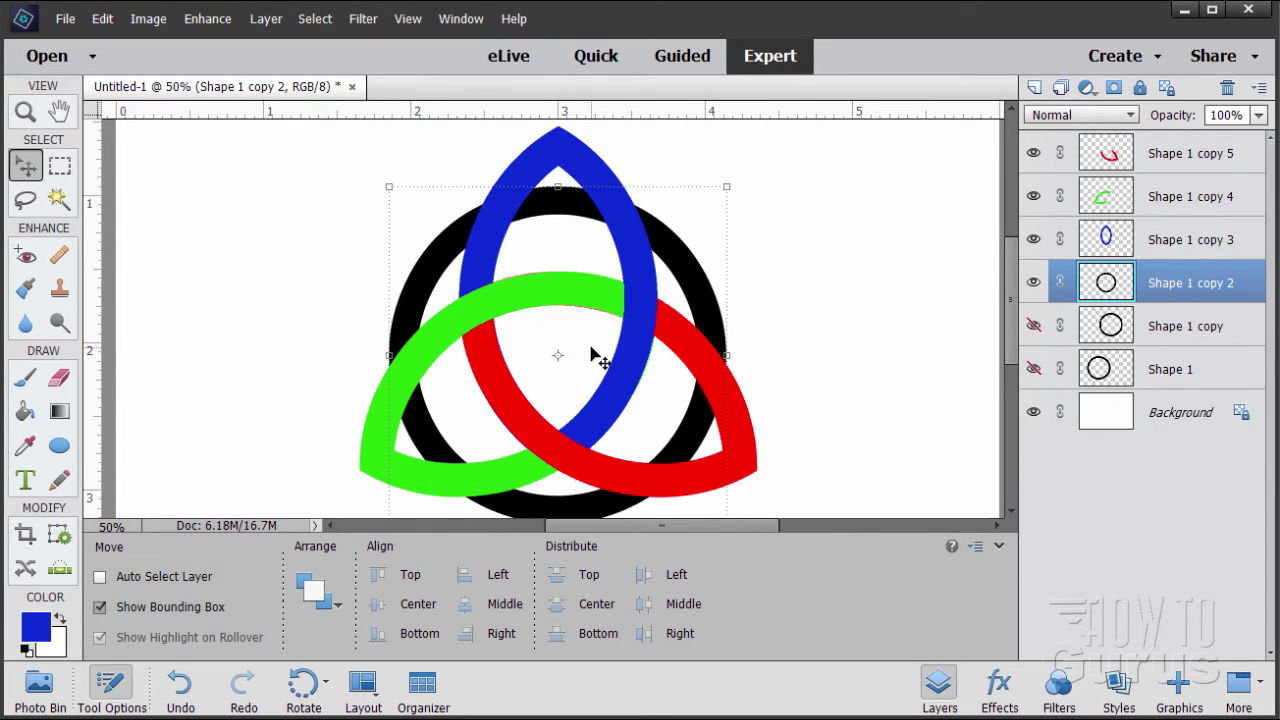
{"action": "key", "text": "Up"}
{"action": "key", "text": "Up"}
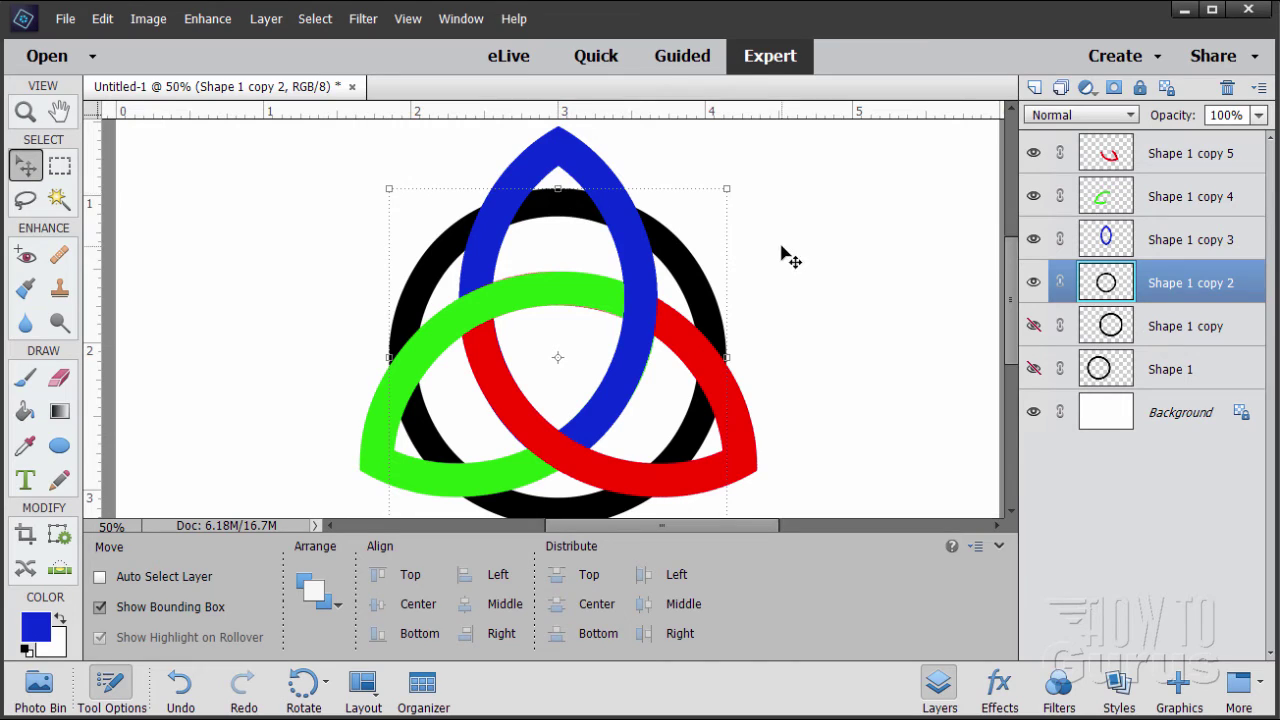
{"action": "key", "text": "Right"}
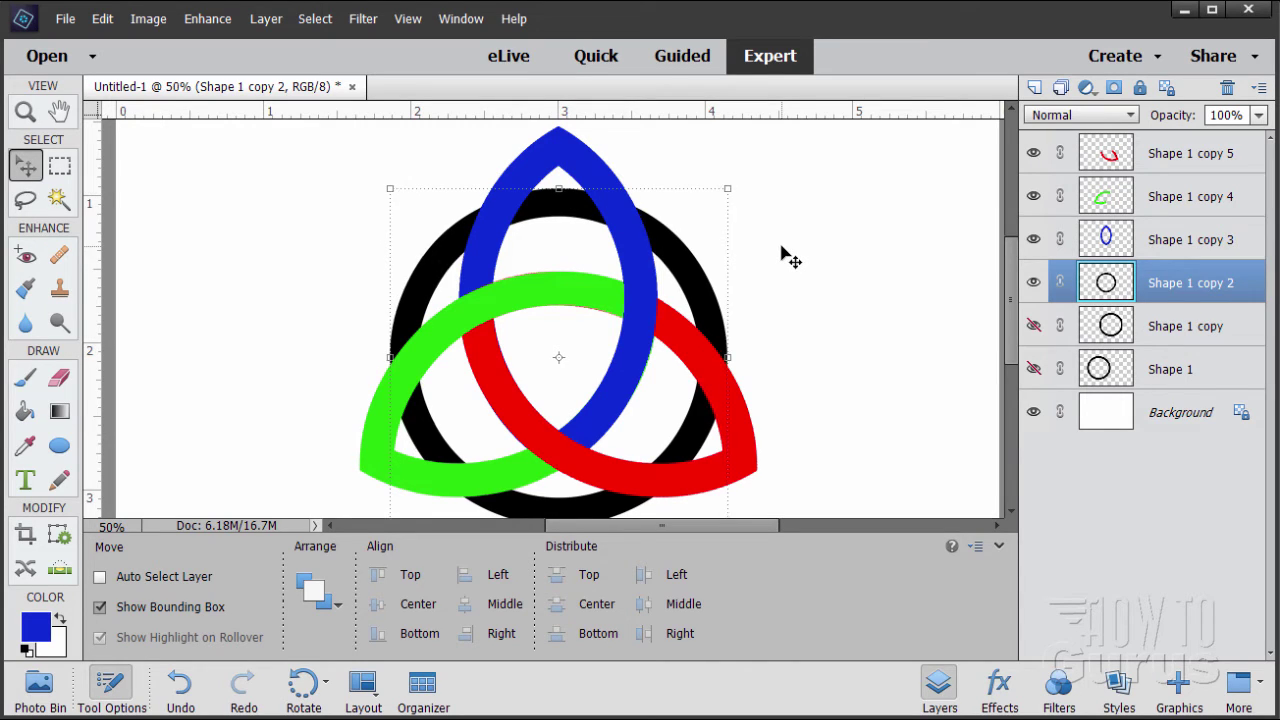
{"action": "key", "text": "Left"}
{"action": "key", "text": "Right"}
{"action": "key", "text": "Left"}
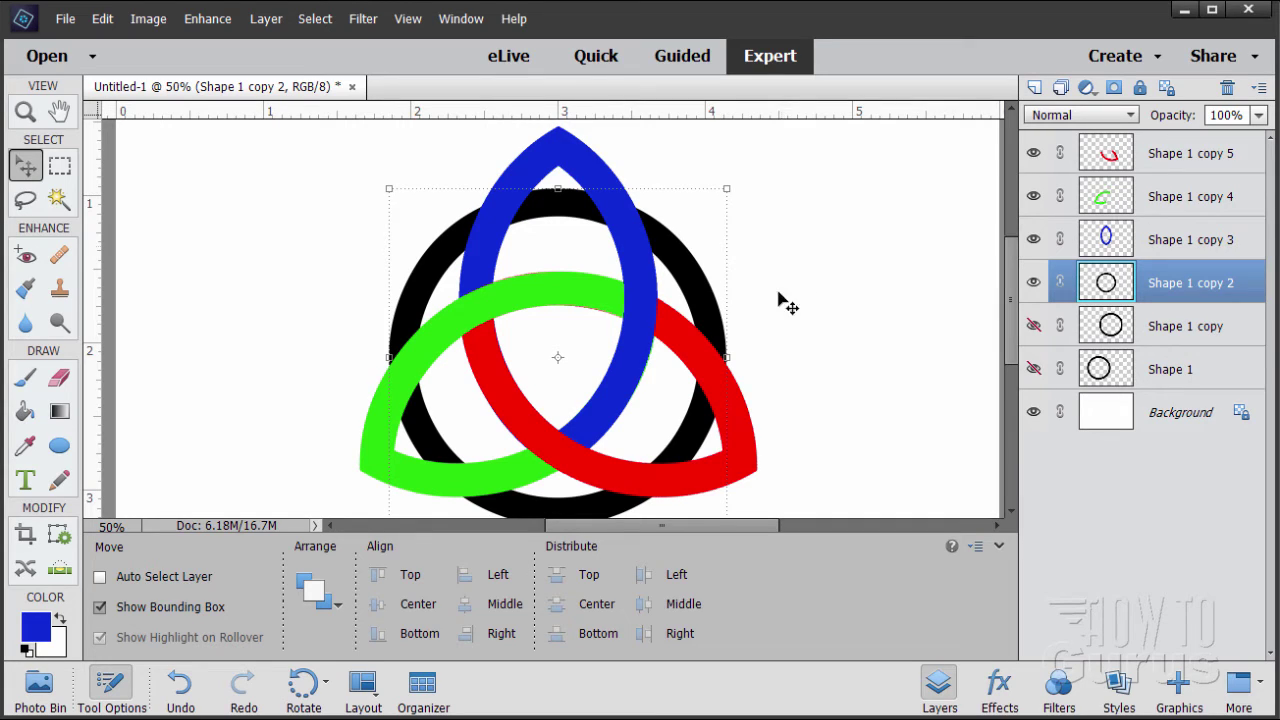
{"action": "key", "text": "Up"}
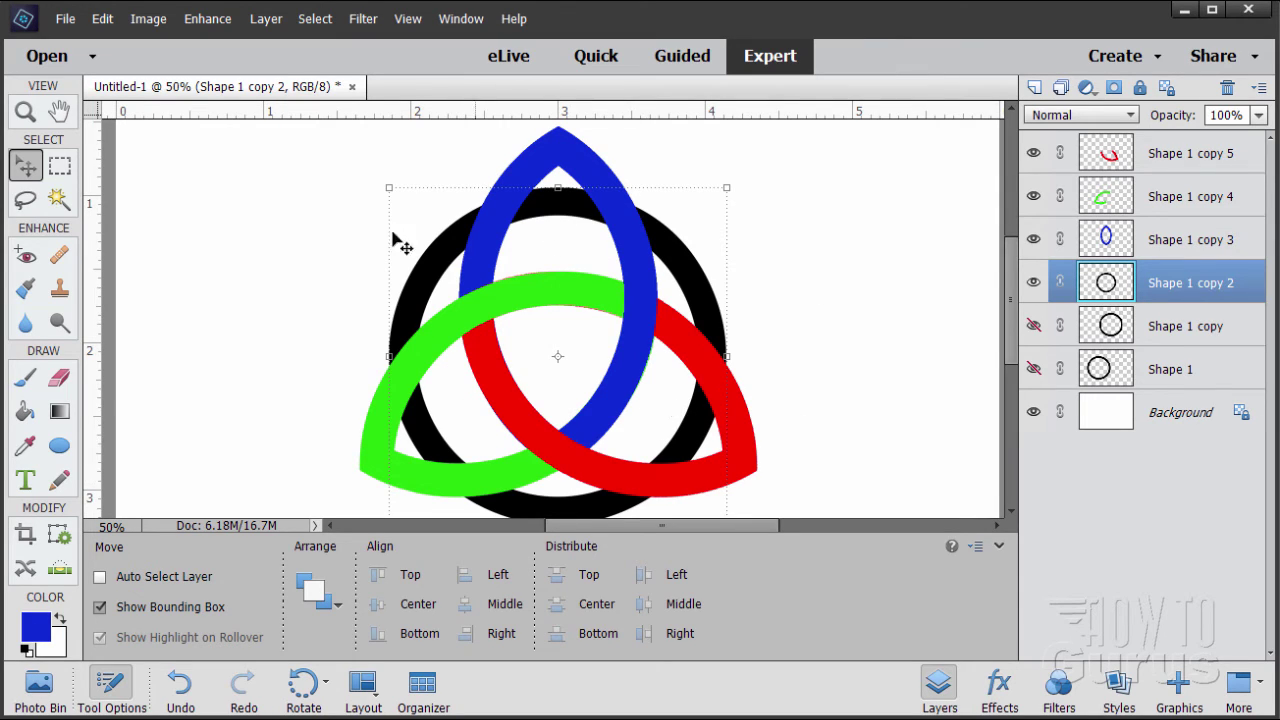
Step: Load the black circle's outline as a selection and erase the red oval on Shape 1 copy 5 at its upper right crossing
{"action": "left_click", "coordinate": [28, 116]}
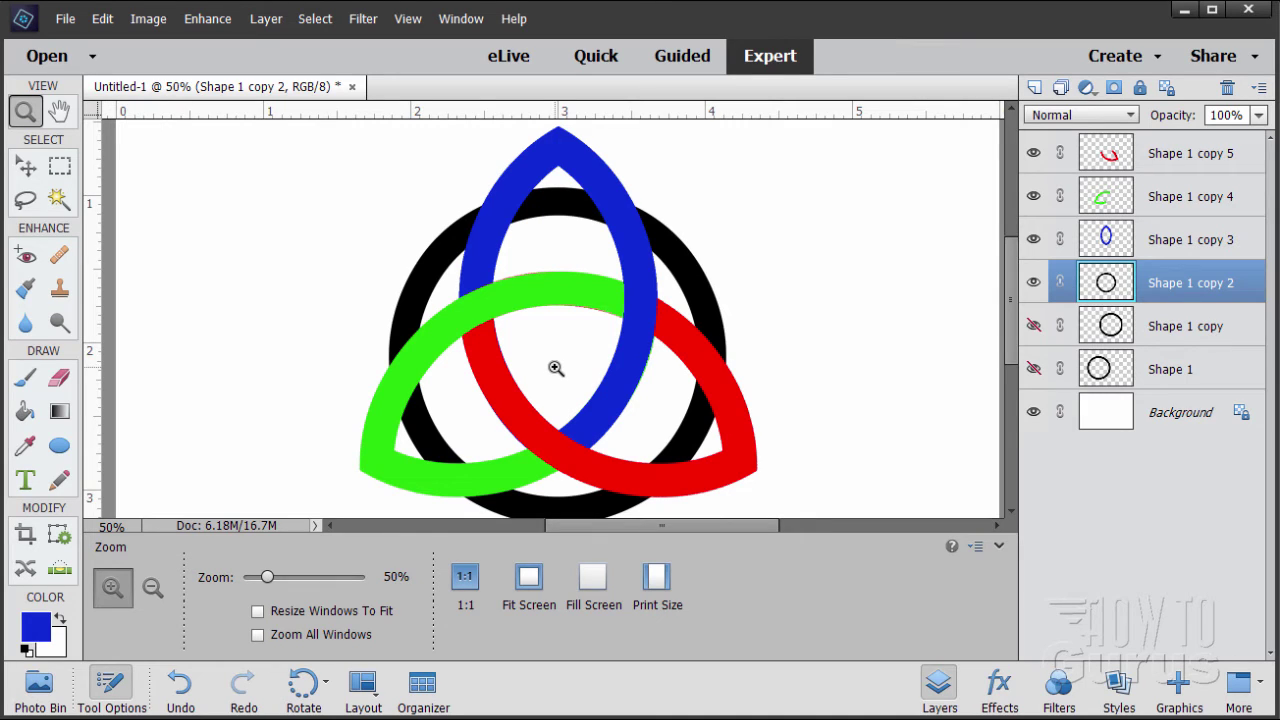
{"action": "left_click", "coordinate": [556, 368], "text": "alt"}
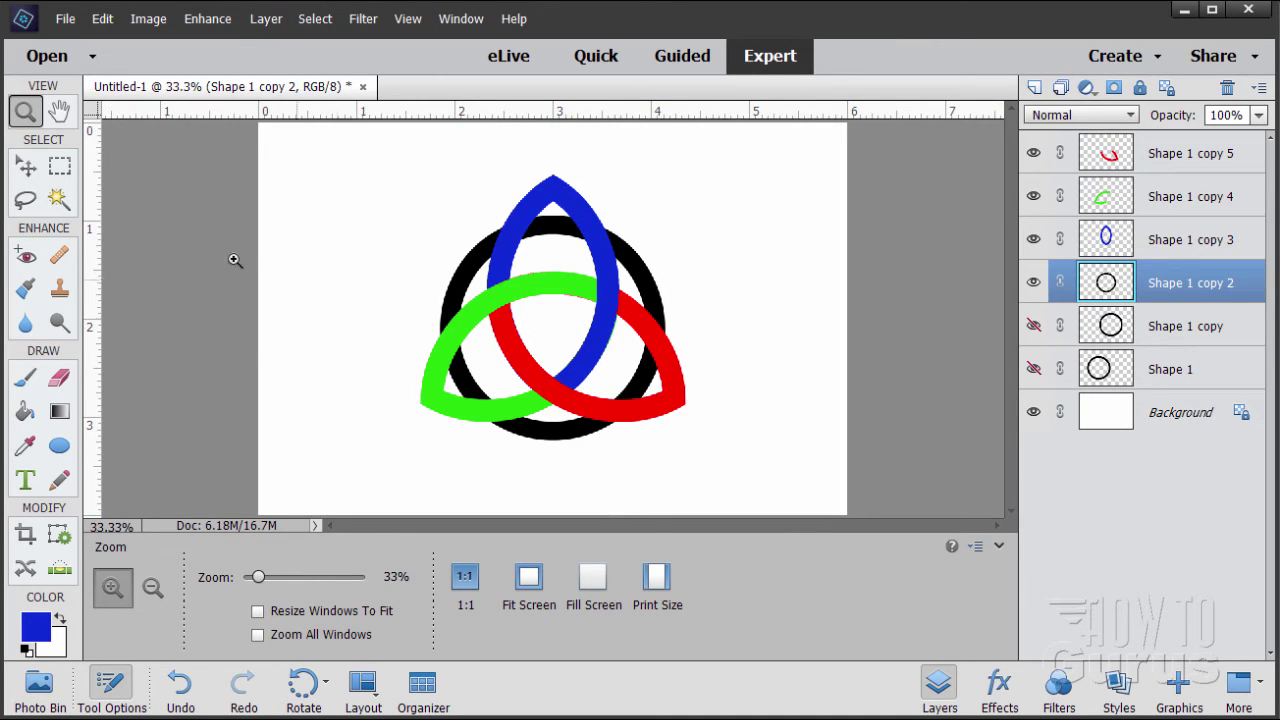
{"action": "left_click", "coordinate": [26, 166]}
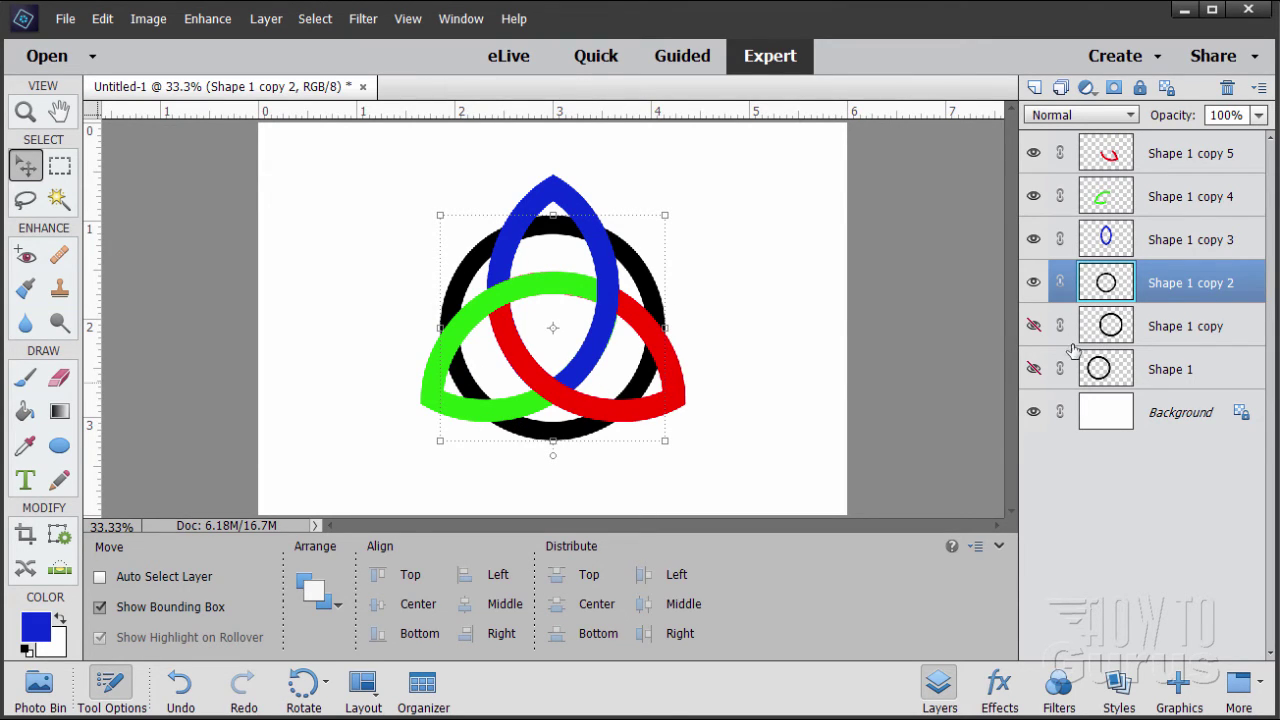
{"action": "left_click", "coordinate": [1114, 287], "text": "ctrl"}
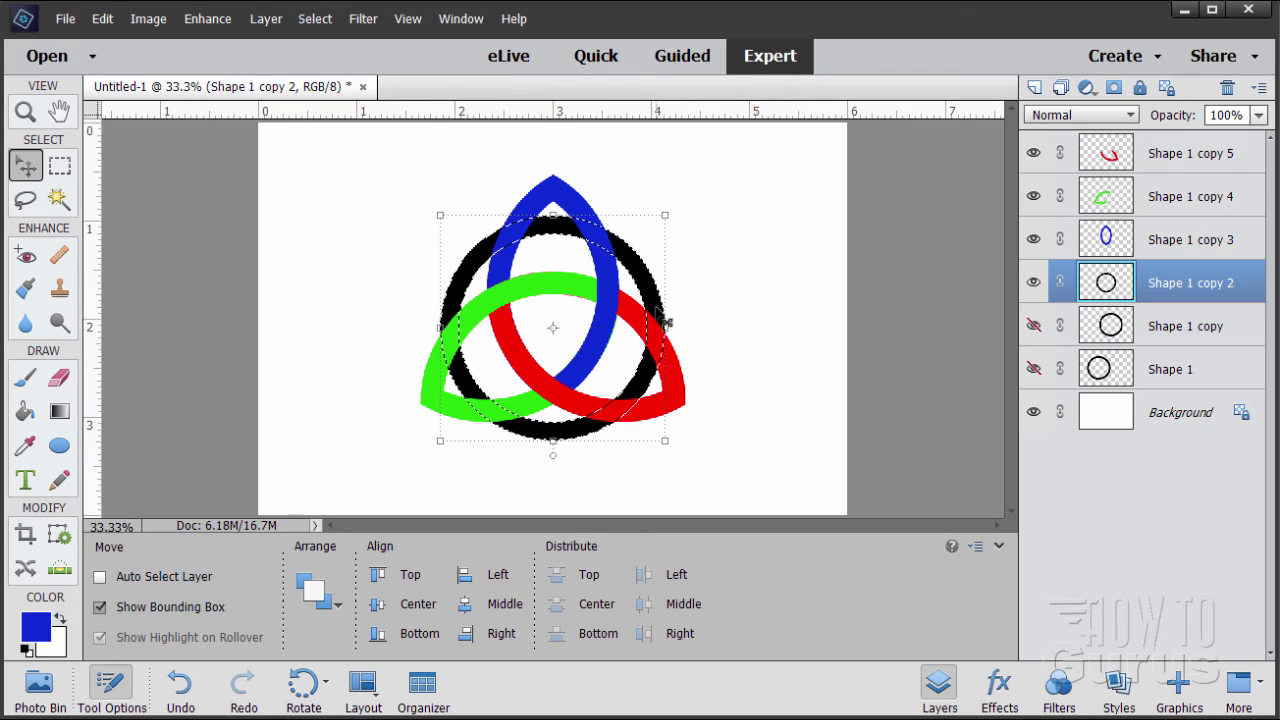
{"action": "left_click", "coordinate": [1110, 158]}
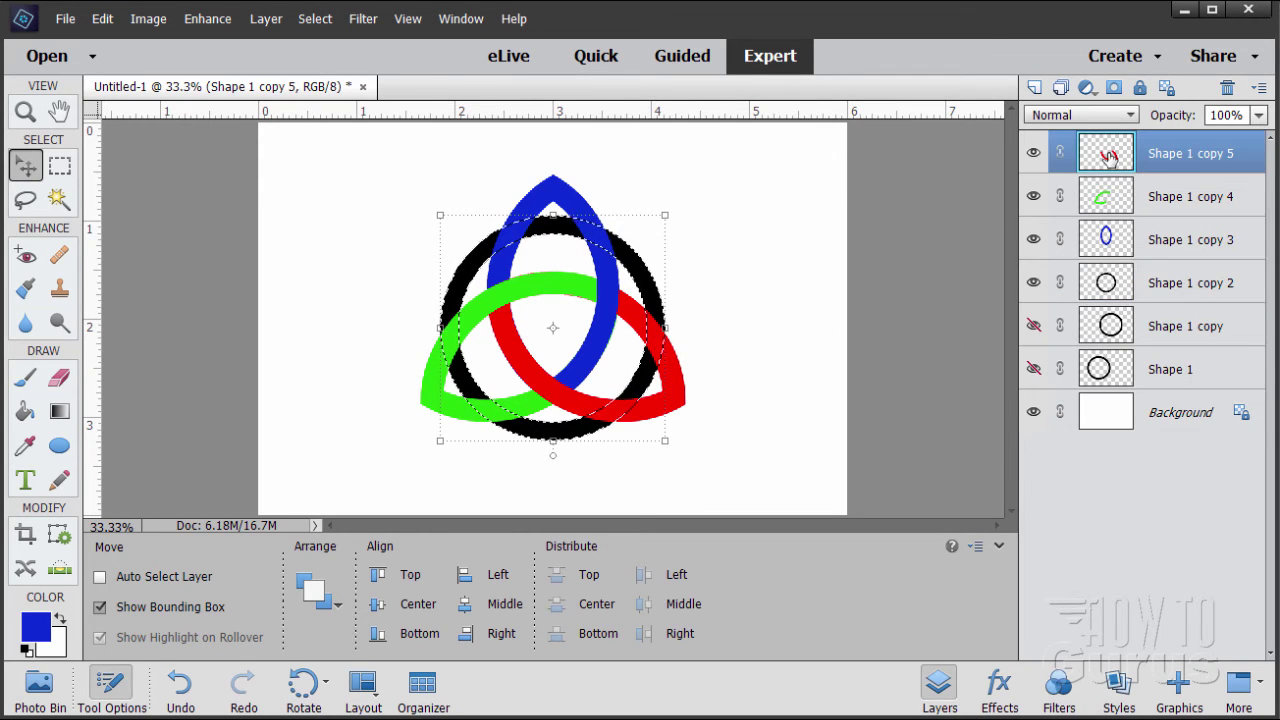
{"action": "key", "text": "e"}
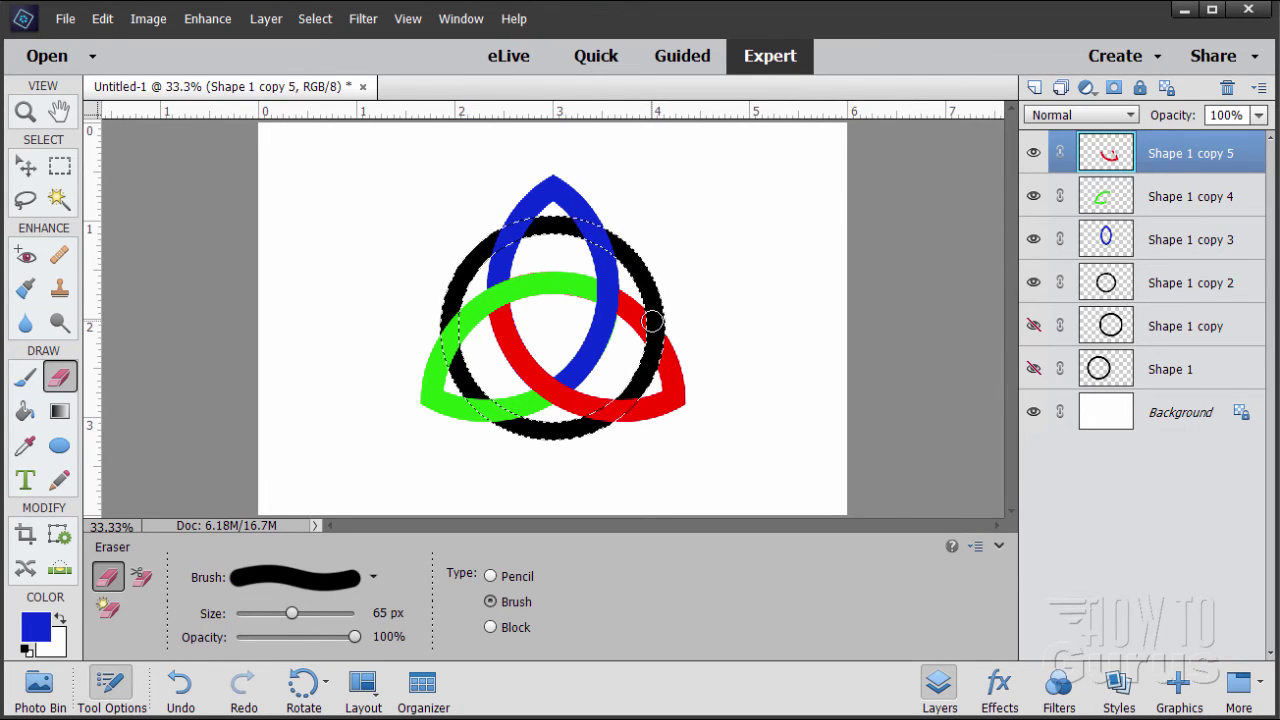
{"action": "key", "text": "ctrl+z"}
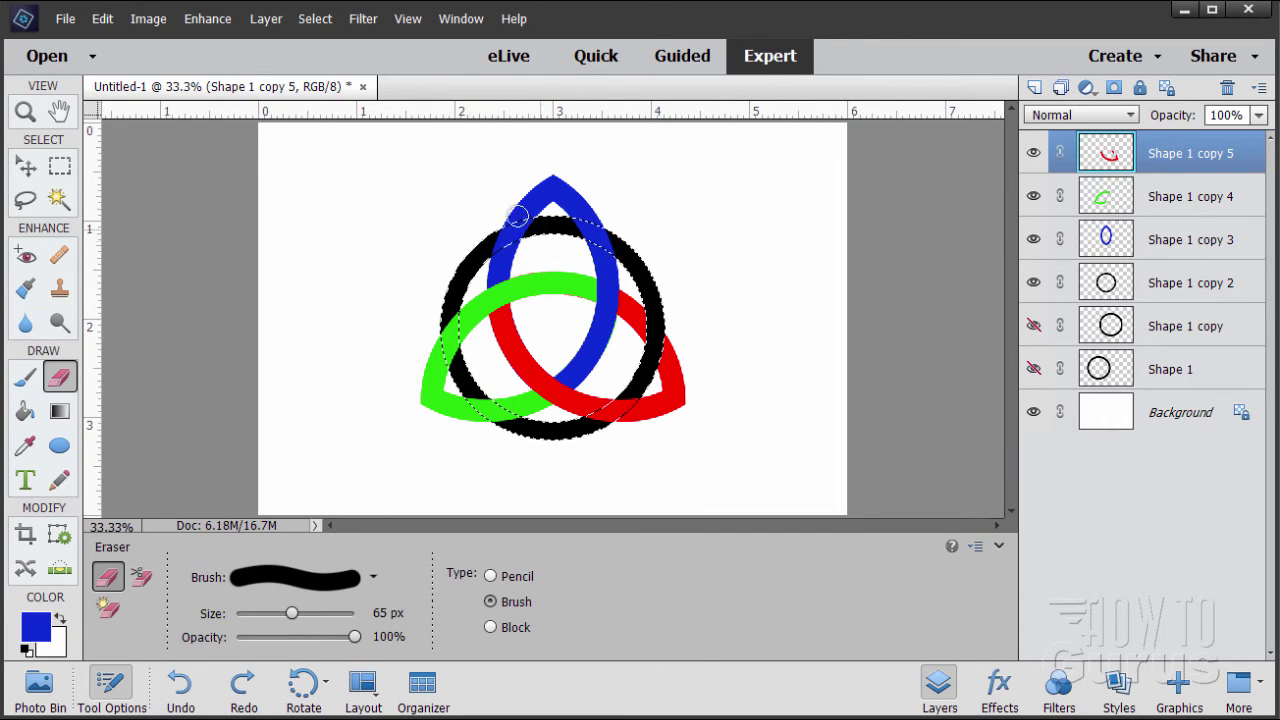
Step: Erase the blue oval's upper left crossing and the green oval's lower crossing with the circle on their own layers, and deselect
{"action": "left_click", "coordinate": [1157, 245]}
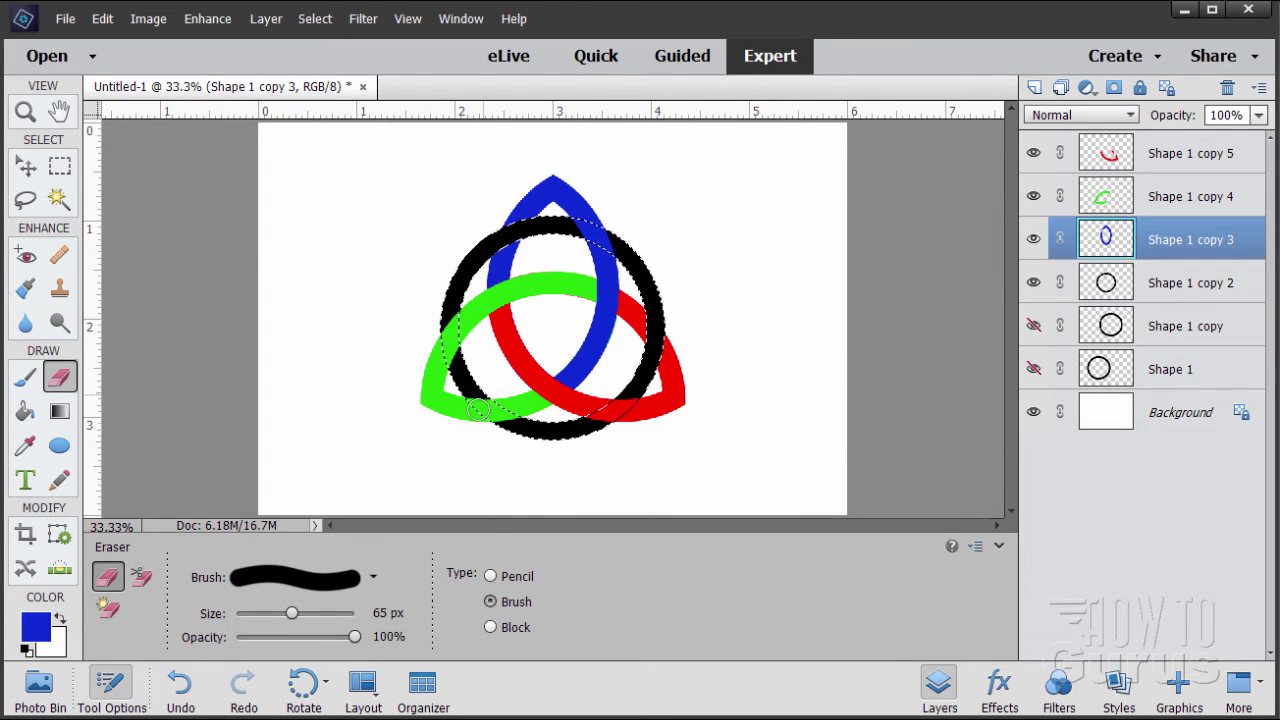
{"action": "left_click", "coordinate": [1169, 197]}
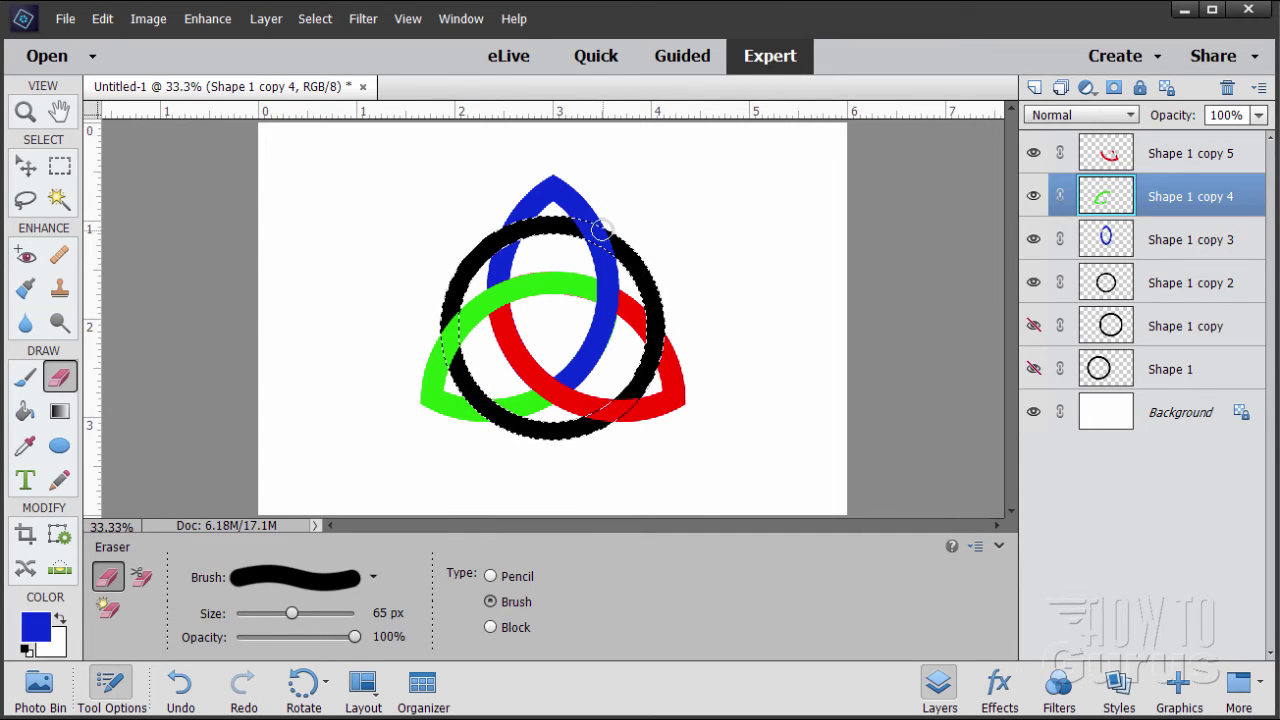
{"action": "left_click", "coordinate": [315, 18]}
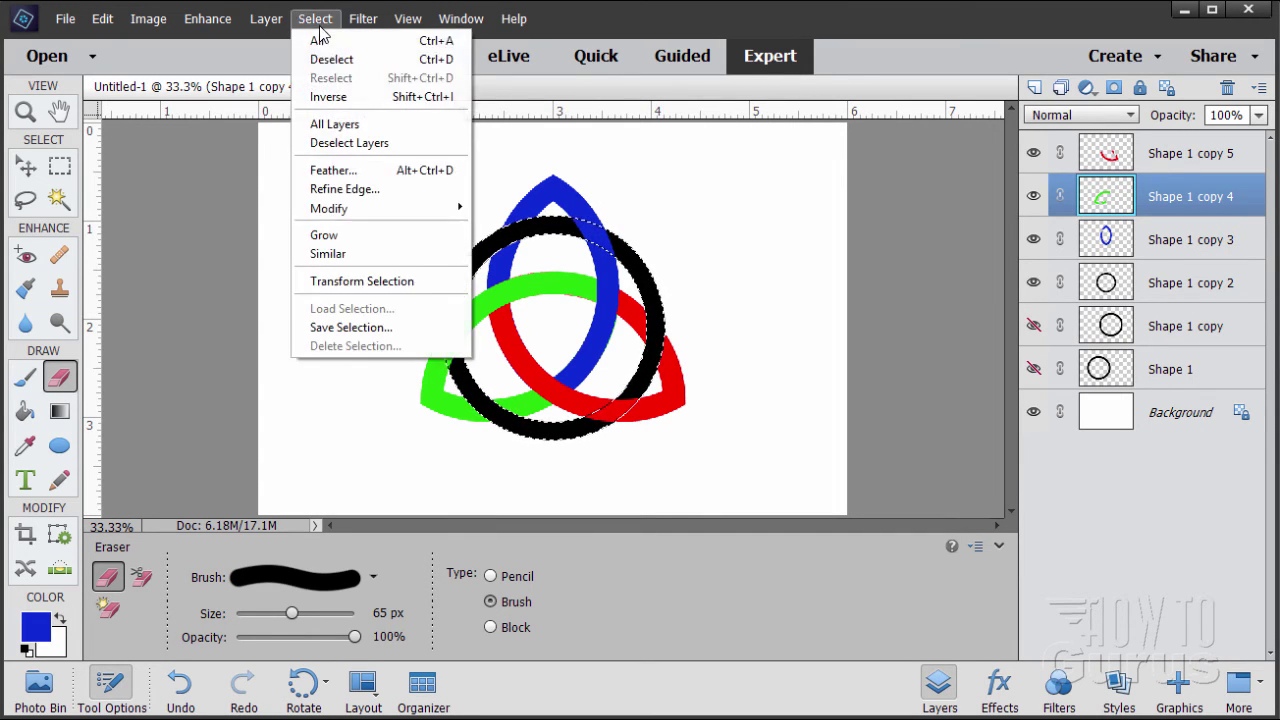
{"action": "left_click", "coordinate": [331, 60]}
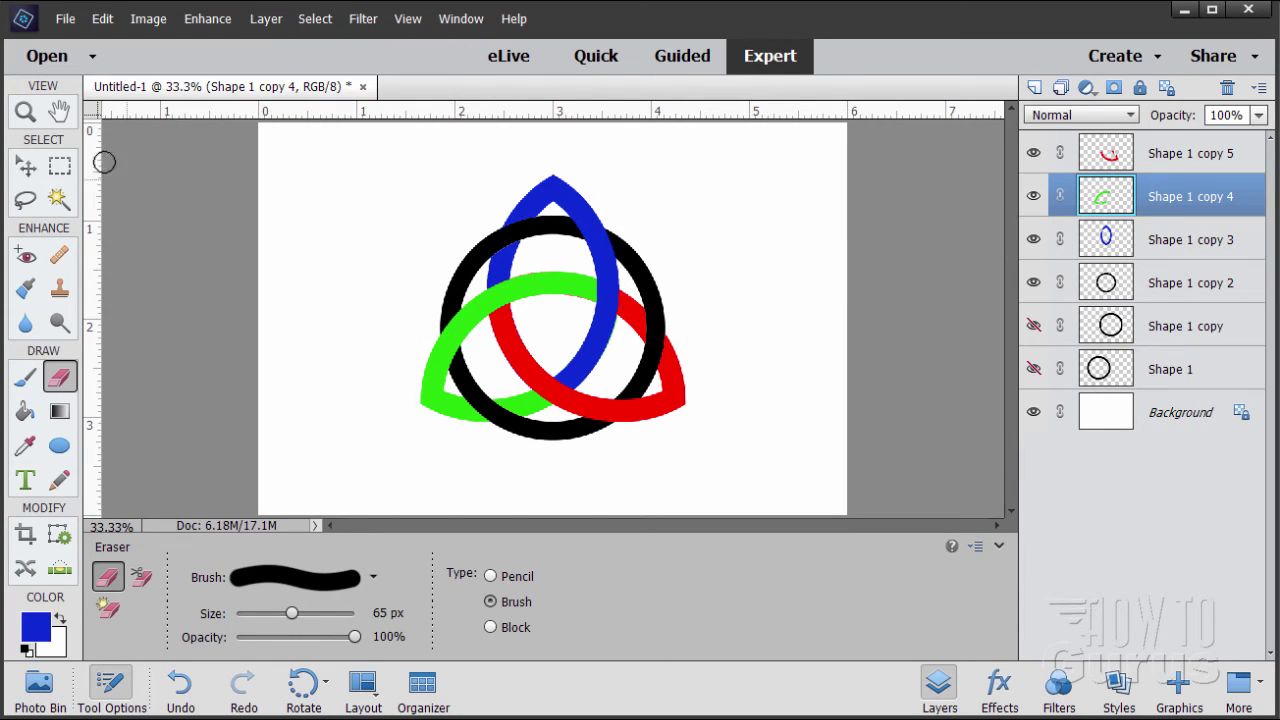
Step: Select the four visible knot layers together, scale them up proportionally to about 119.4%, and reposition the enlarged knot on the canvas
{"action": "left_click", "coordinate": [32, 170]}
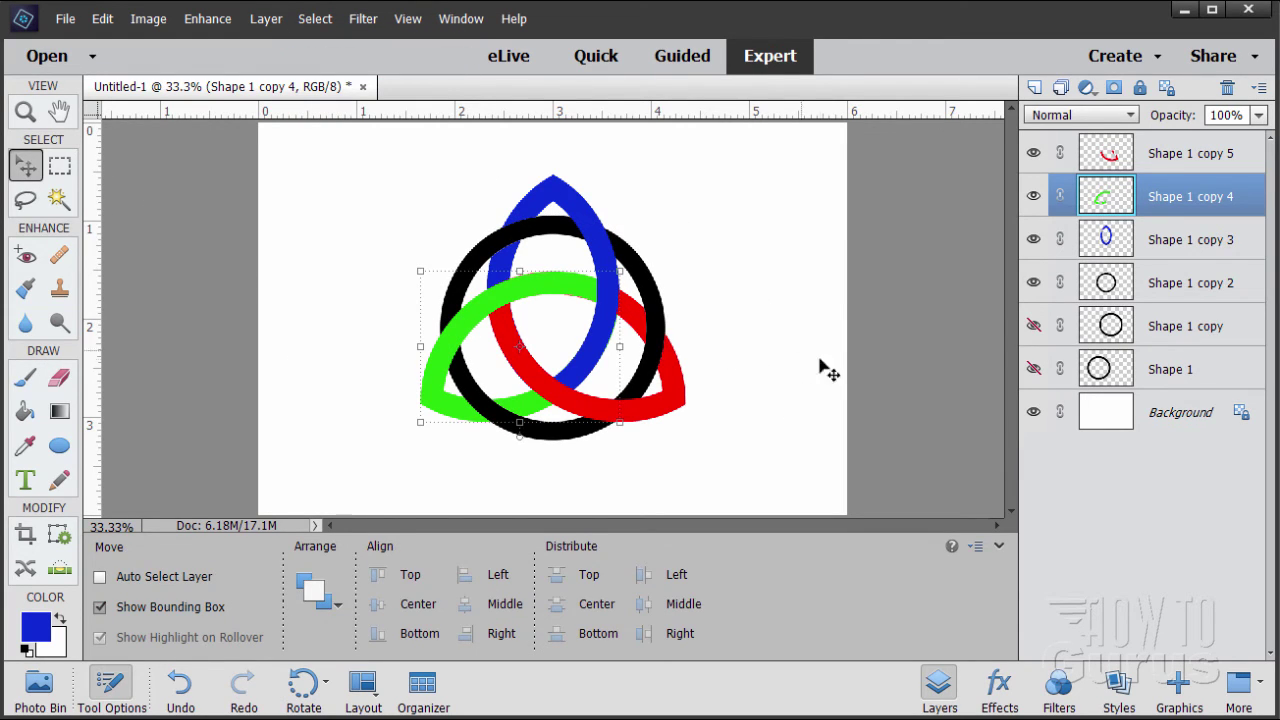
{"action": "left_click", "coordinate": [1101, 416]}
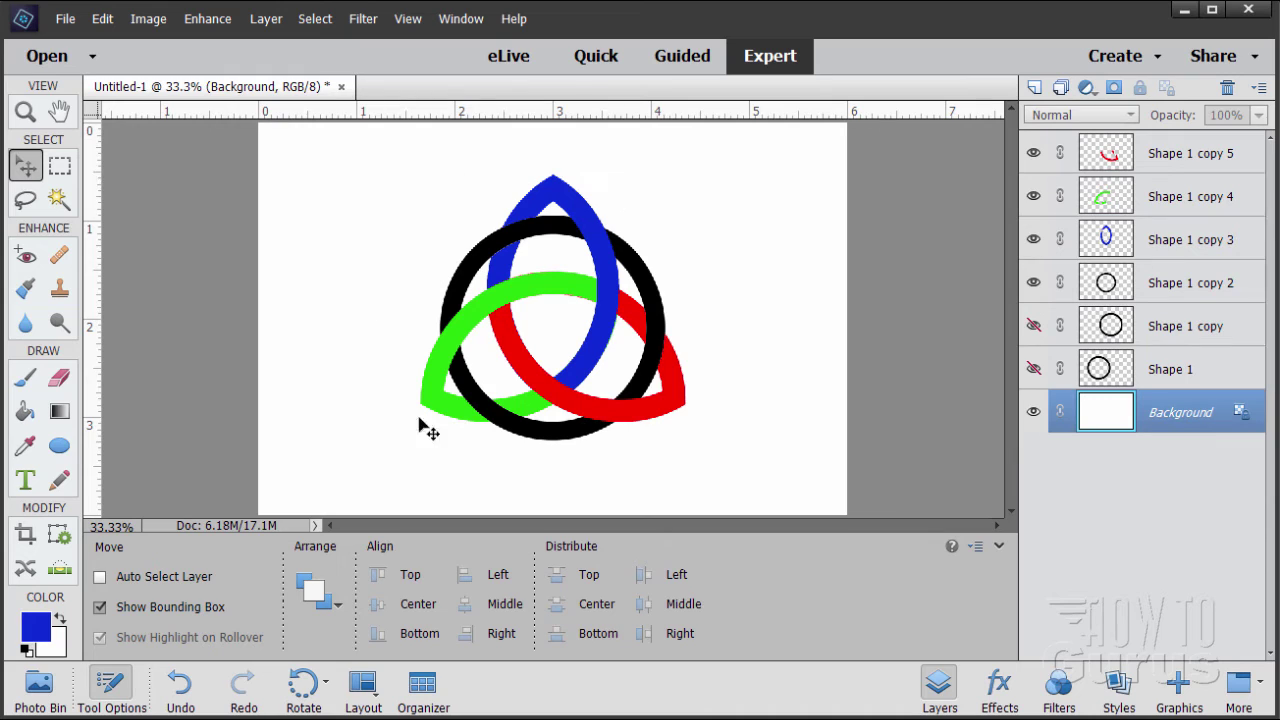
{"action": "left_click", "coordinate": [1143, 203]}
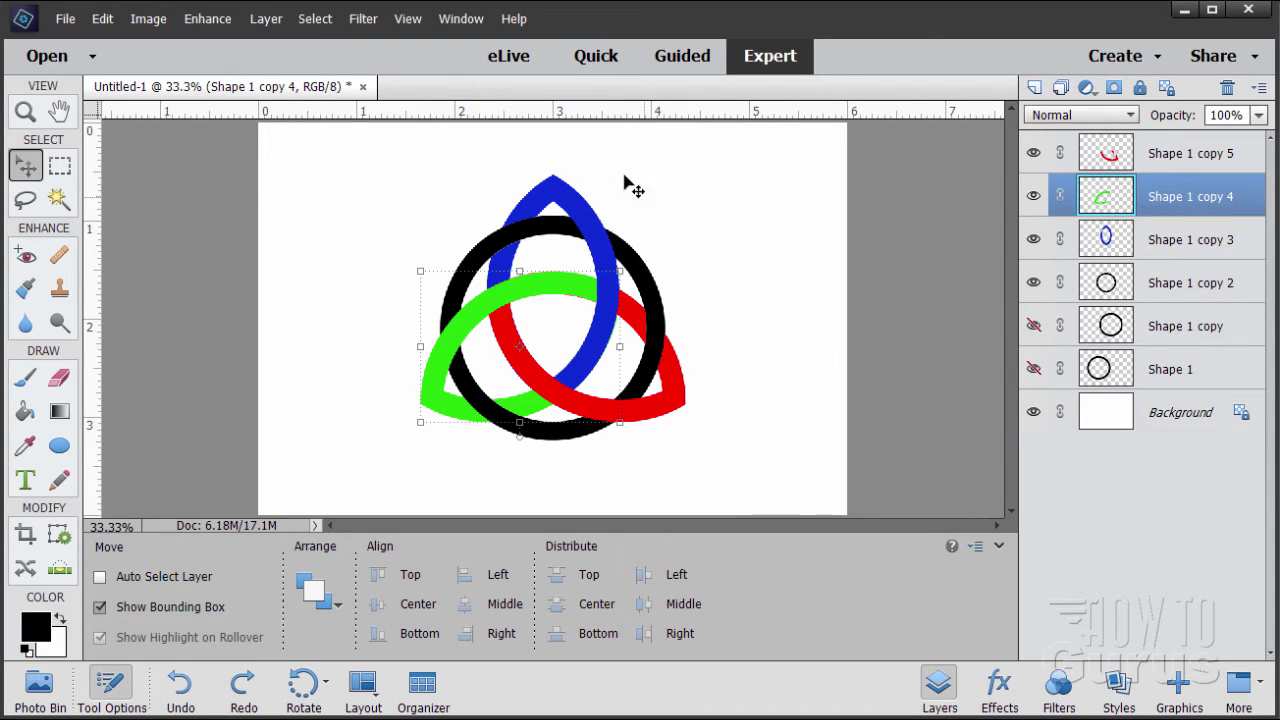
{"action": "left_click", "coordinate": [1145, 160]}
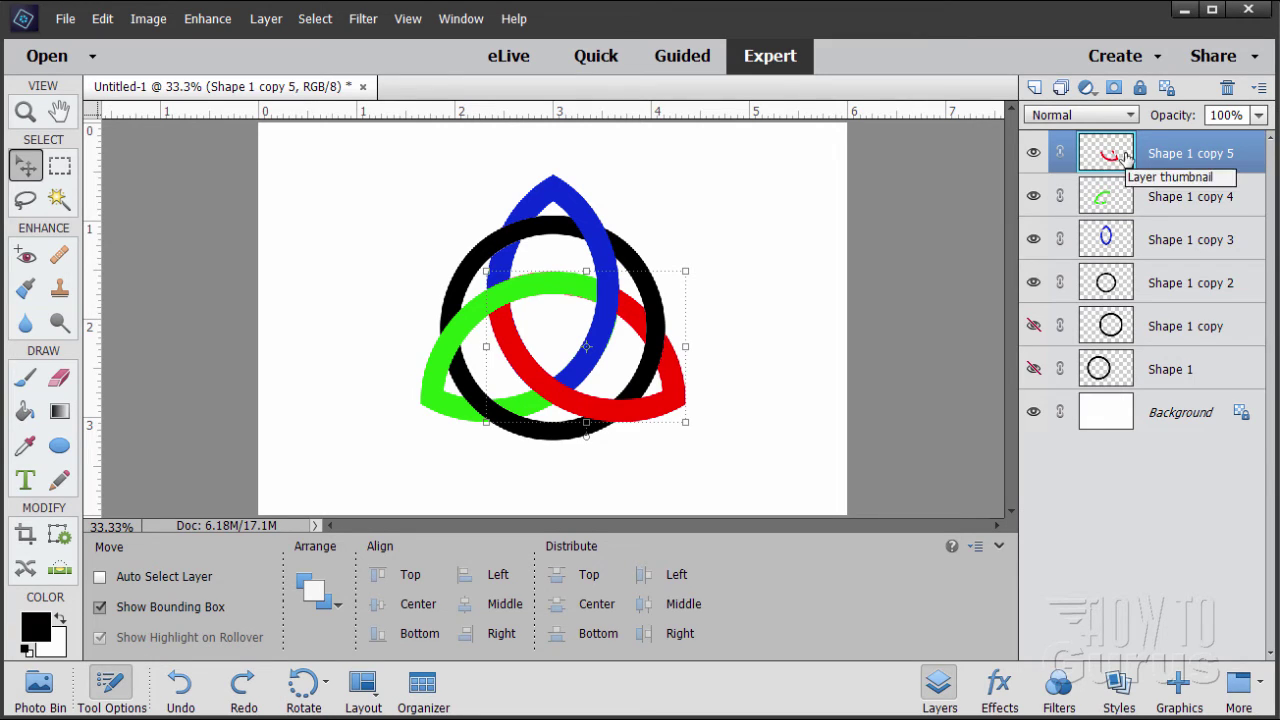
{"action": "left_click", "coordinate": [1158, 284], "text": "shift"}
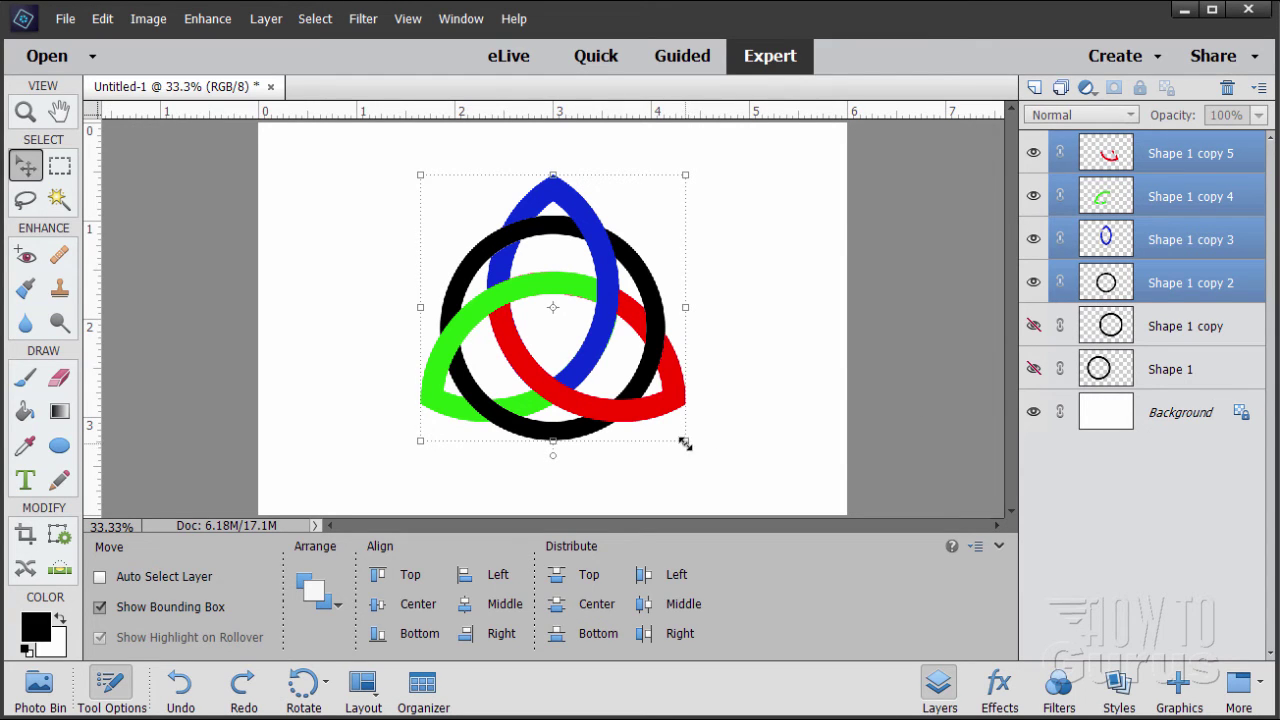
{"action": "left_click_drag", "start_coordinate": [685, 443], "coordinate": [731, 487]}
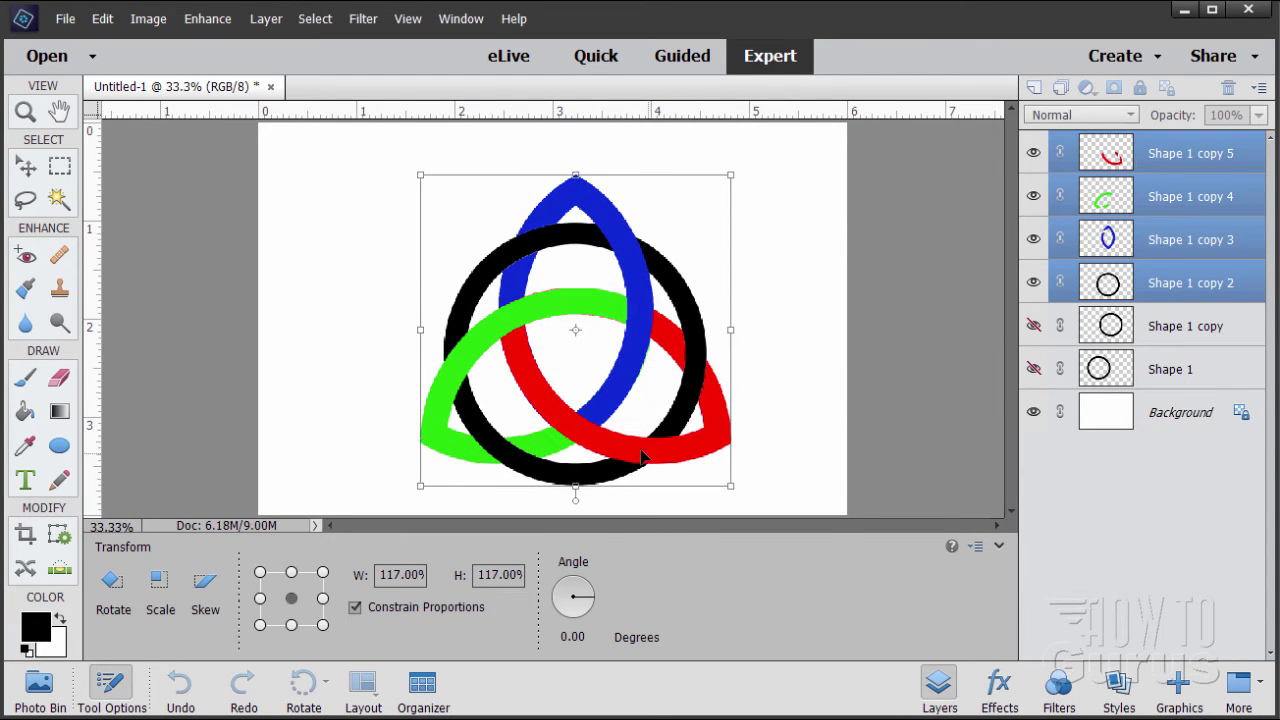
{"action": "left_click_drag", "start_coordinate": [641, 456], "coordinate": [619, 445]}
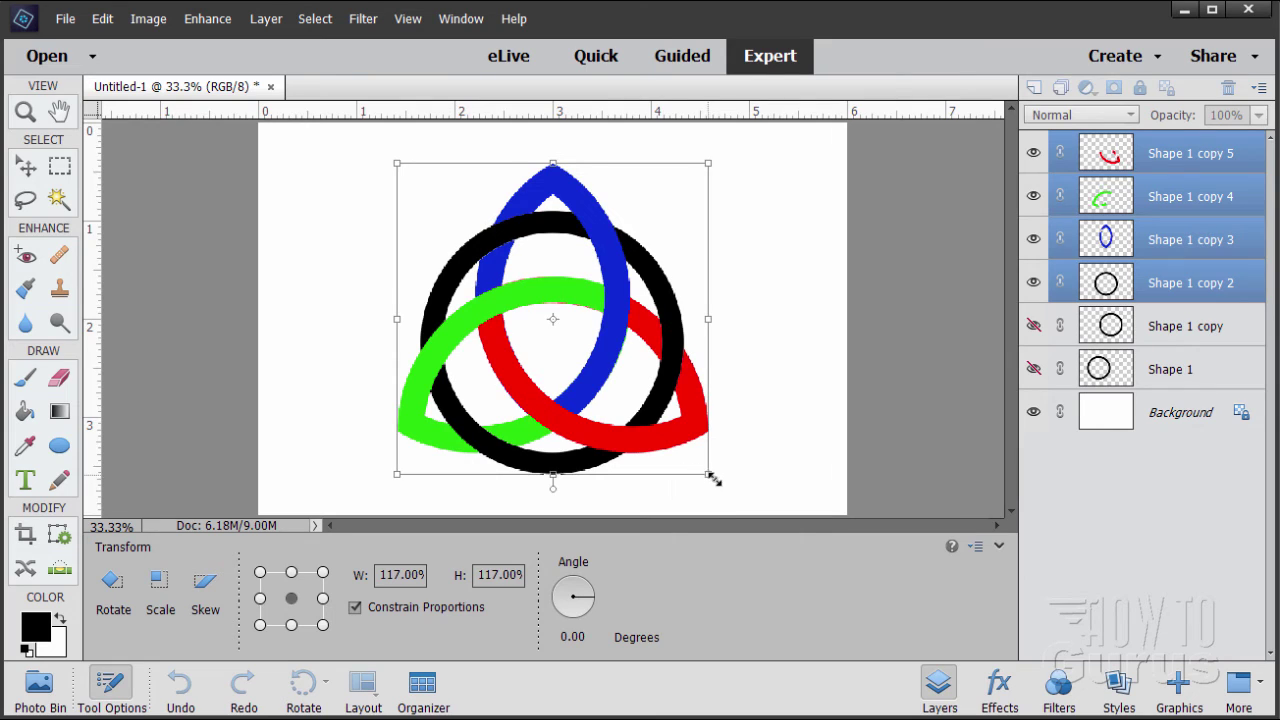
{"action": "left_click_drag", "start_coordinate": [713, 480], "coordinate": [717, 485]}
{"action": "left_click_drag", "start_coordinate": [640, 460], "coordinate": [631, 434]}
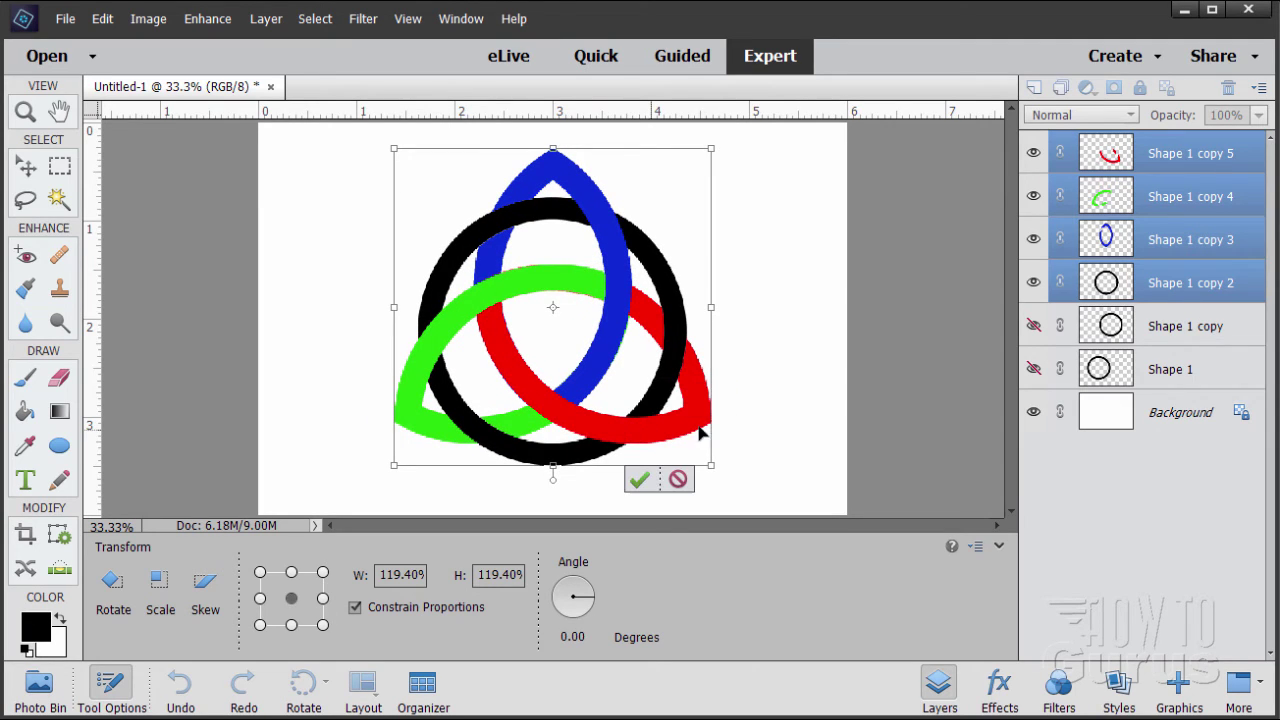
{"action": "left_click", "coordinate": [640, 480]}
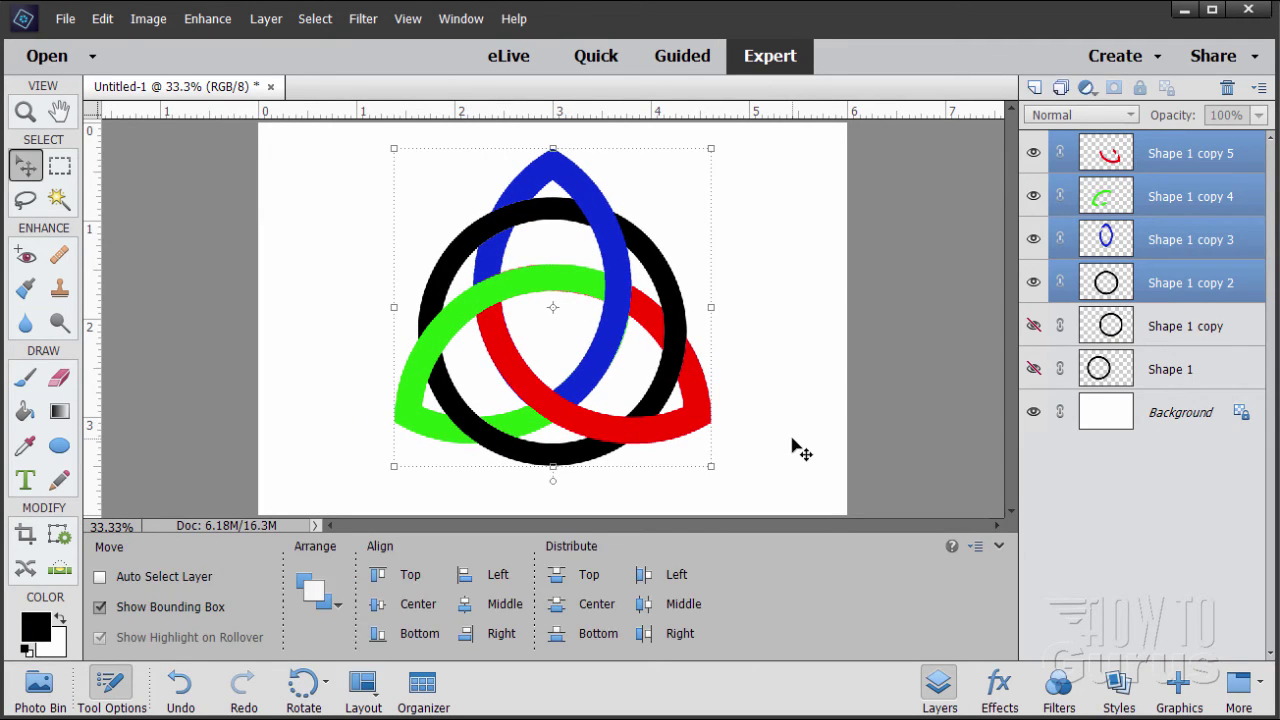
Step: Nudge the enlarged knot slightly down until it sits vertically centered on the white canvas
{"action": "key", "text": "Down"}
{"action": "key", "text": "Down"}
{"action": "key", "text": "Down"}
{"action": "key", "text": "Down"}
{"action": "key", "text": "Down"}
{"action": "key", "text": "Down"}
{"action": "key", "text": "Down"}
{"action": "key", "text": "Down"}
{"action": "key", "text": "Down"}
{"action": "key", "text": "Down"}
{"action": "key", "text": "Down"}
{"action": "key", "text": "Down"}
{"action": "key", "text": "Down"}
{"action": "key", "text": "Down"}
{"action": "key", "text": "Down"}
{"action": "key", "text": "Down"}
{"action": "key", "text": "Down"}
{"action": "key", "text": "Down"}
{"action": "key", "text": "Down"}
{"action": "key", "text": "Down"}
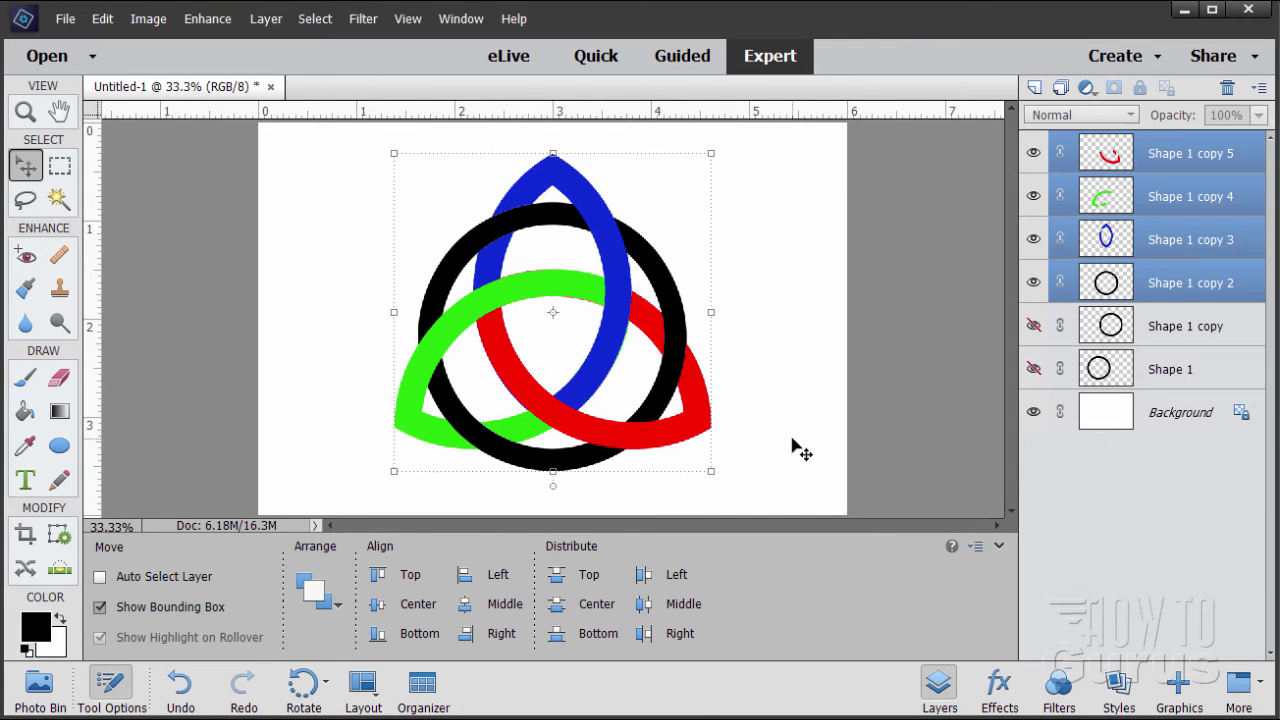
{"action": "key", "text": "Up"}
{"action": "key", "text": "Up"}
{"action": "key", "text": "Up"}
{"action": "key", "text": "Up"}
{"action": "key", "text": "Up"}
{"action": "key", "text": "Up"}
{"action": "key", "text": "Up"}
{"action": "key", "text": "Up"}
{"action": "key", "text": "Up"}
{"action": "key", "text": "Up"}
{"action": "key", "text": "Up"}
{"action": "key", "text": "Up"}
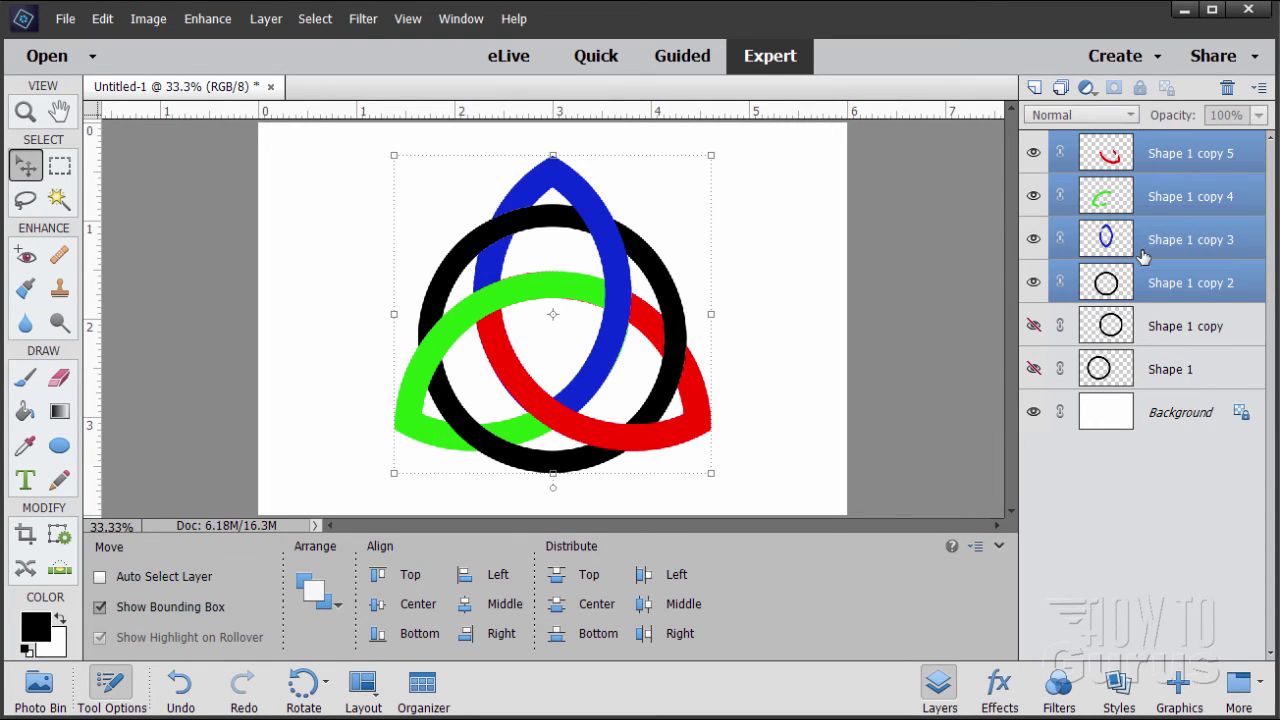
Step: Duplicate the four knot layers and merge the copies into a single layer
{"action": "left_click_drag", "start_coordinate": [1108, 160], "coordinate": [1035, 87]}
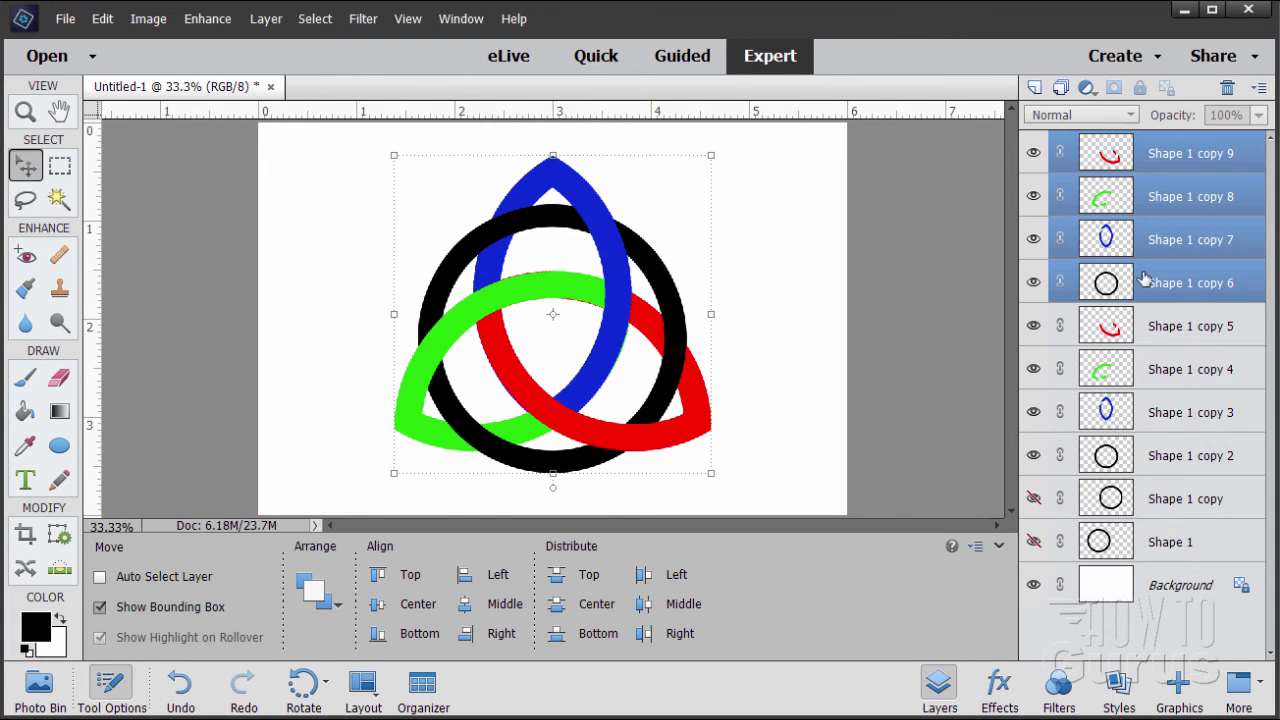
{"action": "right_click", "coordinate": [1155, 200]}
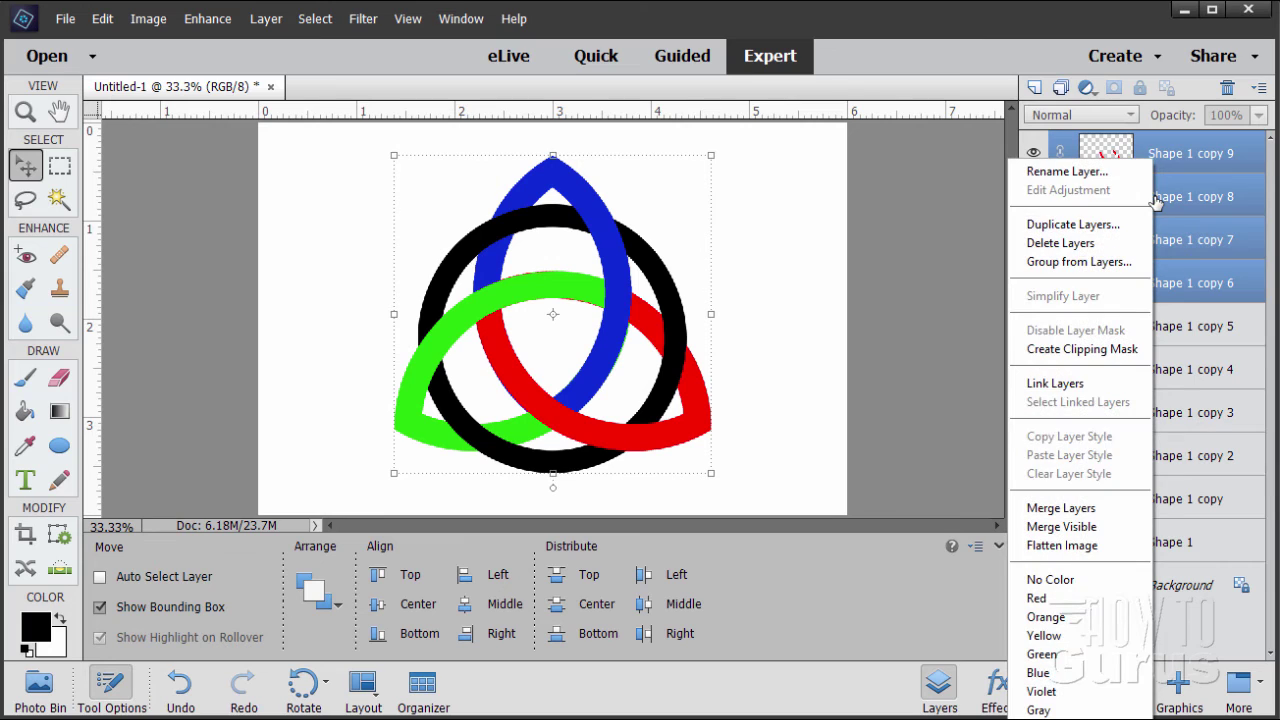
{"action": "left_click", "coordinate": [1085, 508]}
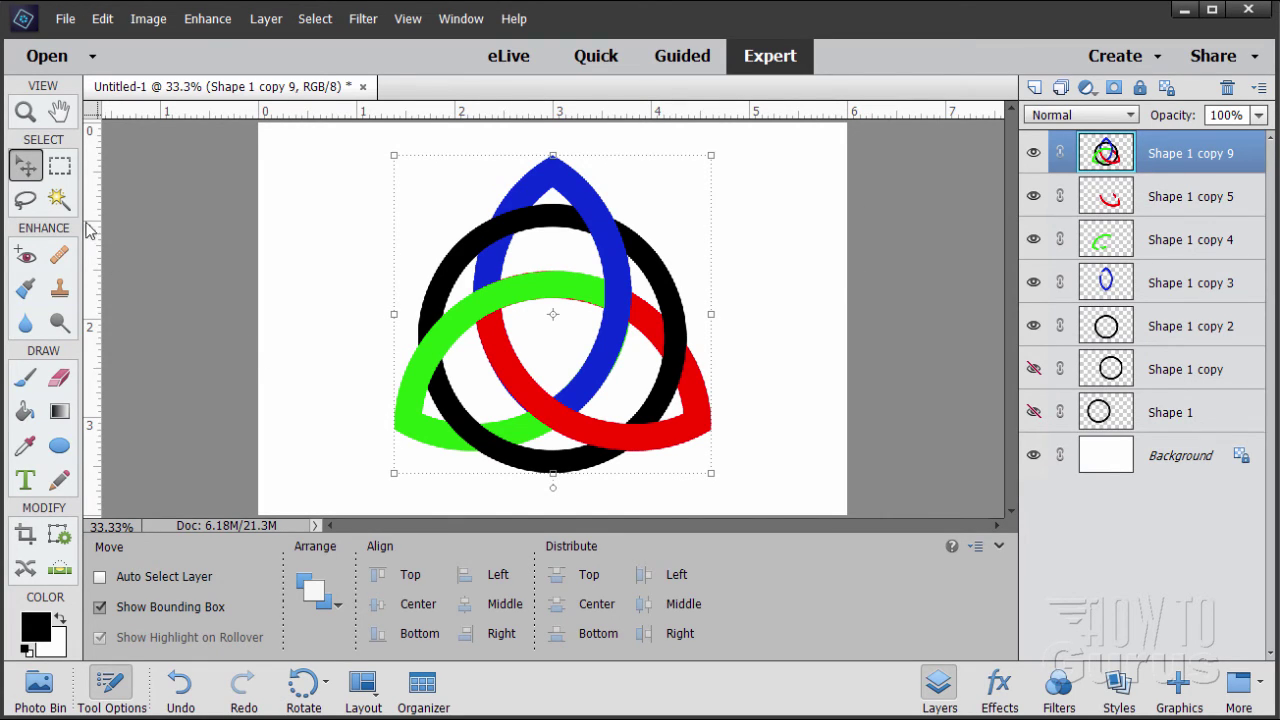
Step: Select the empty area around the merged knot using the Magic Wand with Contiguous off, invert the selection and add a layer mask from it
{"action": "left_click", "coordinate": [59, 199]}
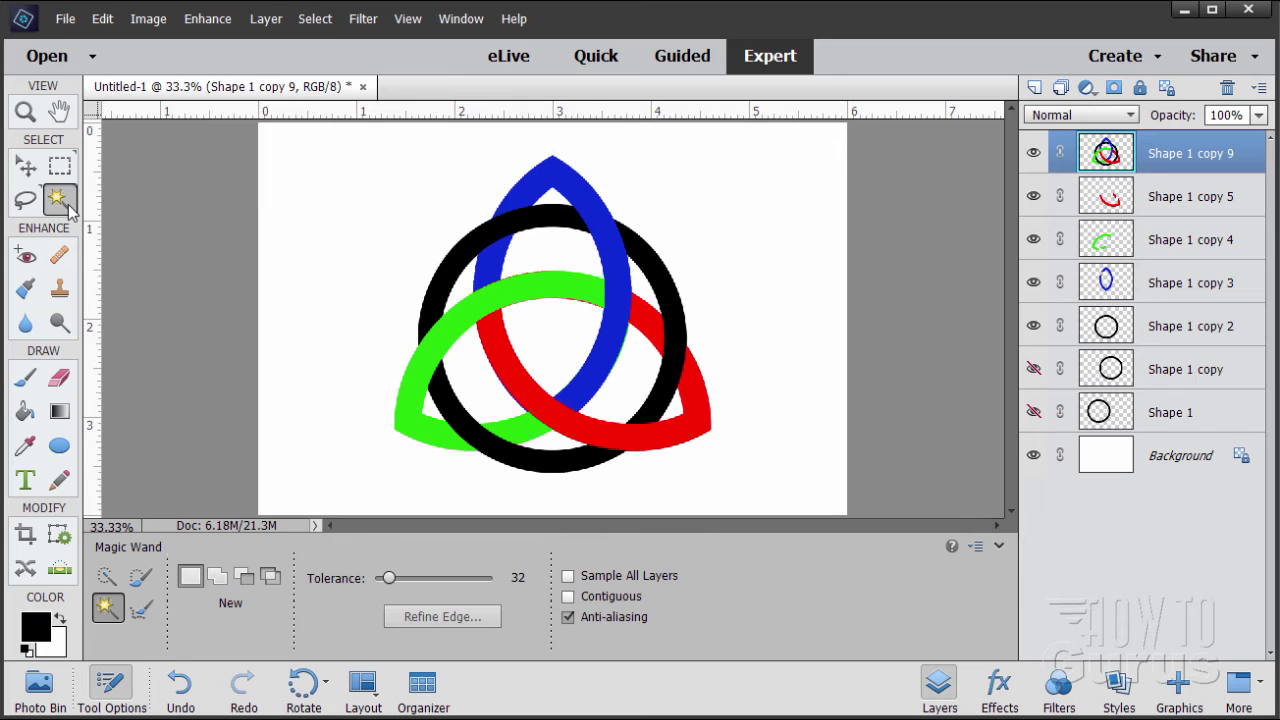
{"action": "left_click", "coordinate": [606, 603]}
{"action": "left_click", "coordinate": [600, 605]}
{"action": "left_click", "coordinate": [571, 608]}
{"action": "left_click", "coordinate": [749, 304]}
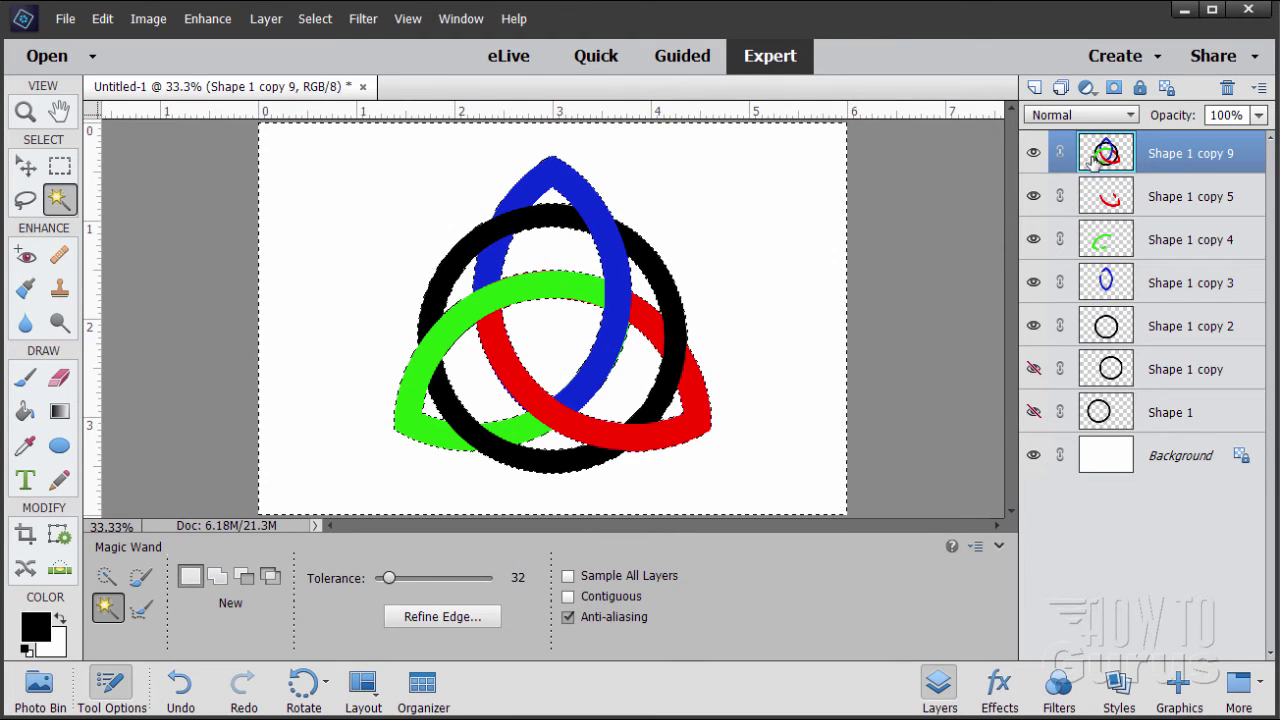
{"action": "left_click", "coordinate": [313, 20]}
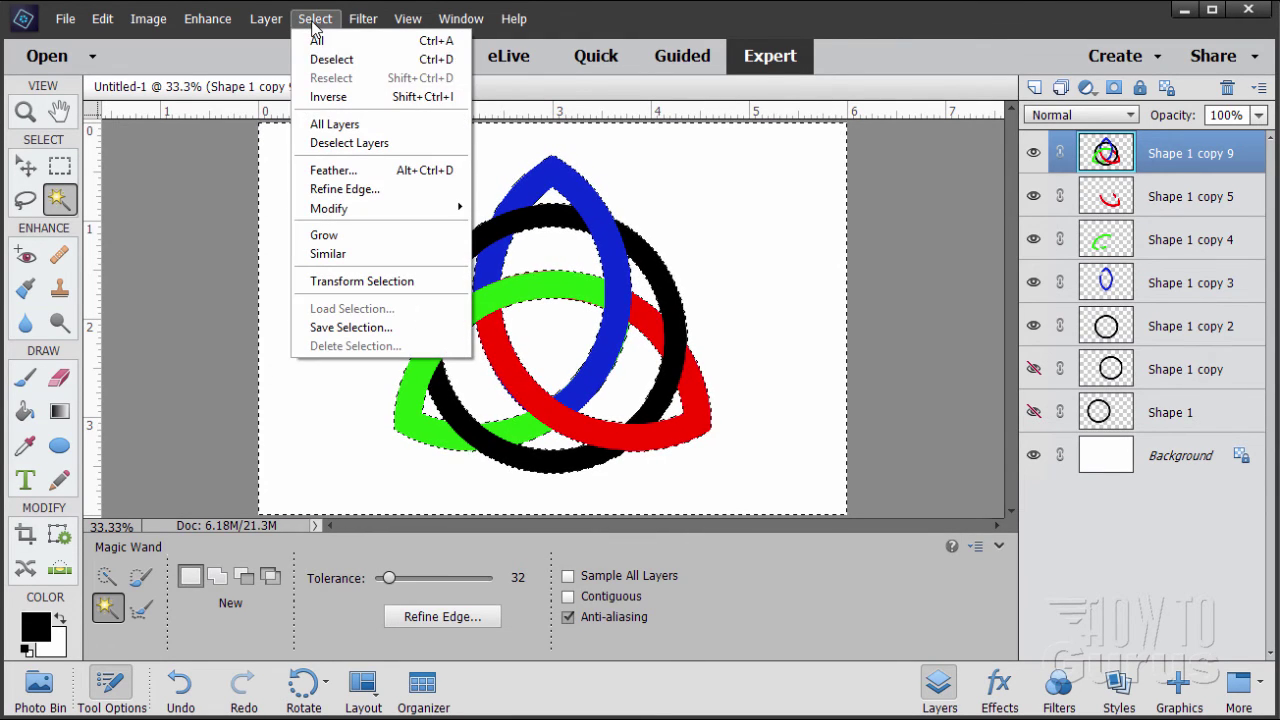
{"action": "left_click", "coordinate": [330, 96]}
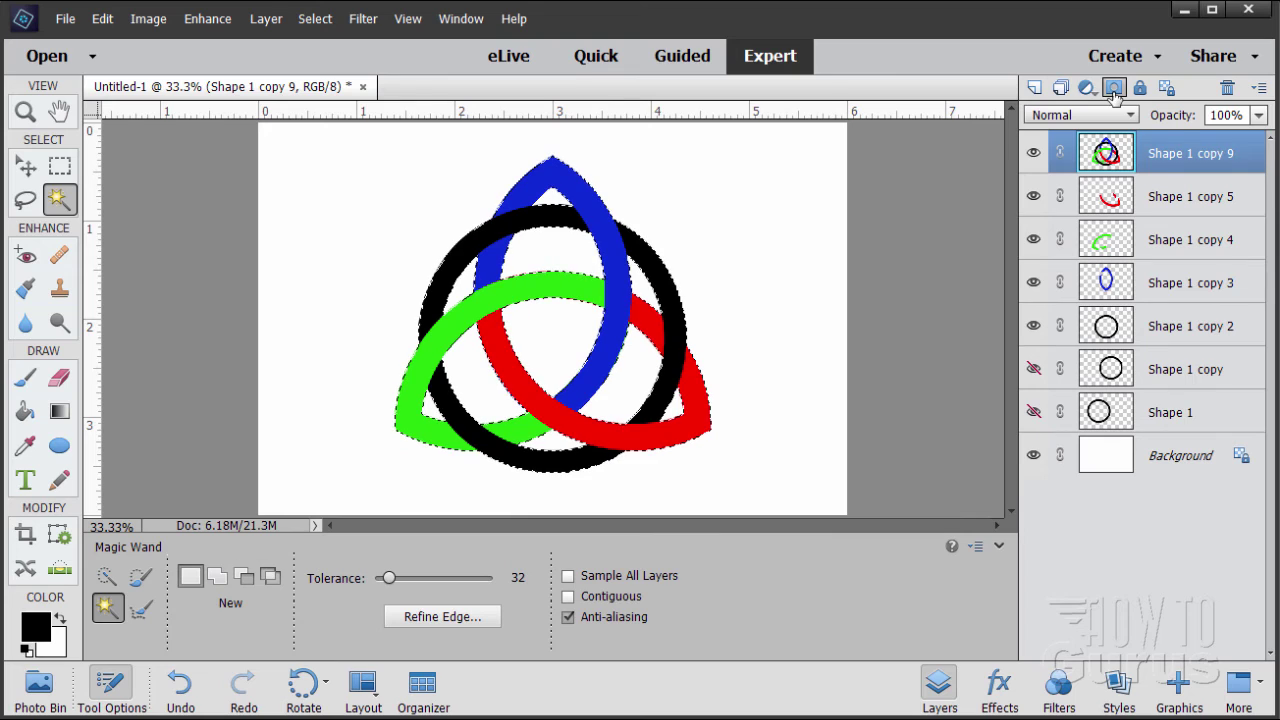
{"action": "left_click", "coordinate": [1114, 89]}
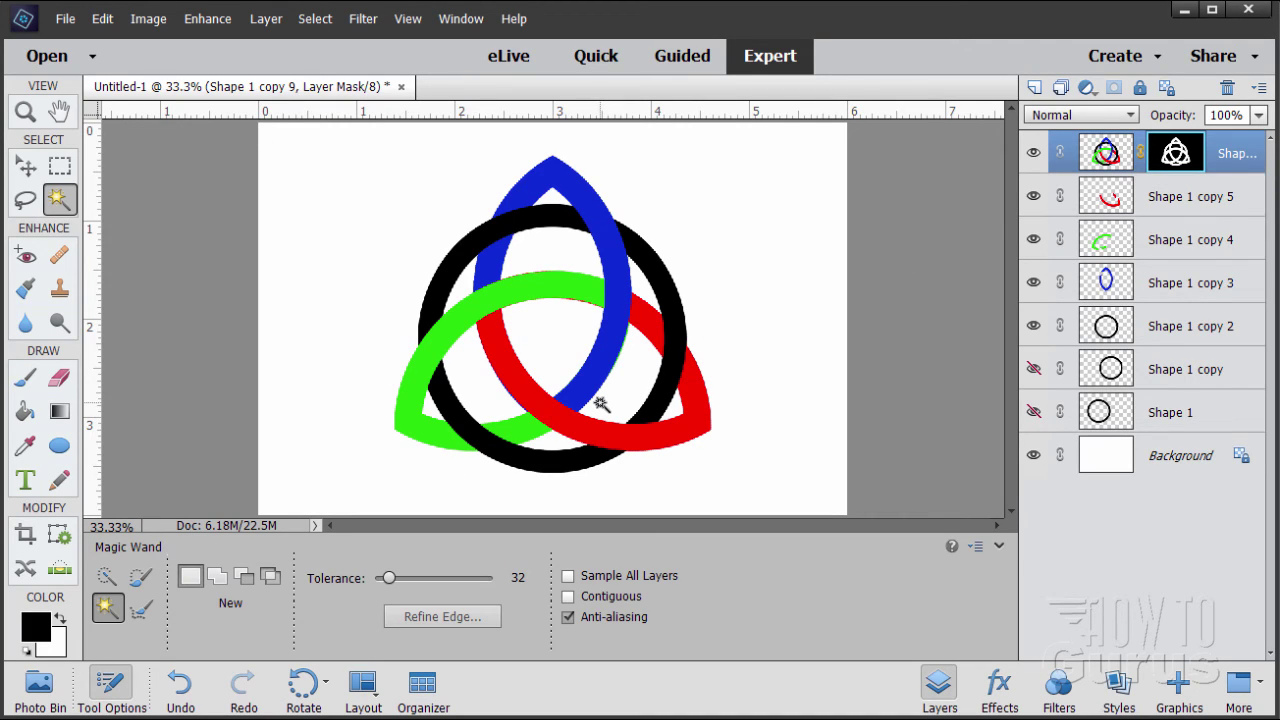
{"action": "left_click", "coordinate": [30, 166]}
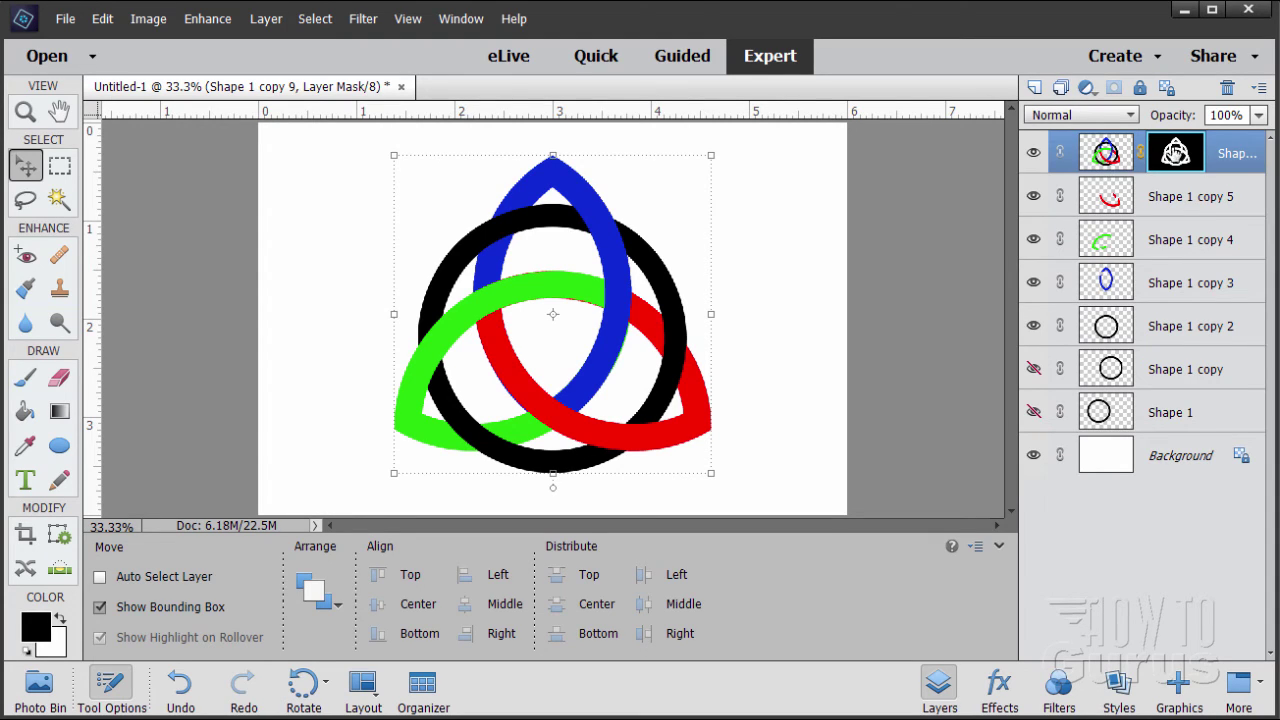
Step: Add a new layer above the masked knot and set the foreground color to gold, ffd200
{"action": "left_click", "coordinate": [1036, 89]}
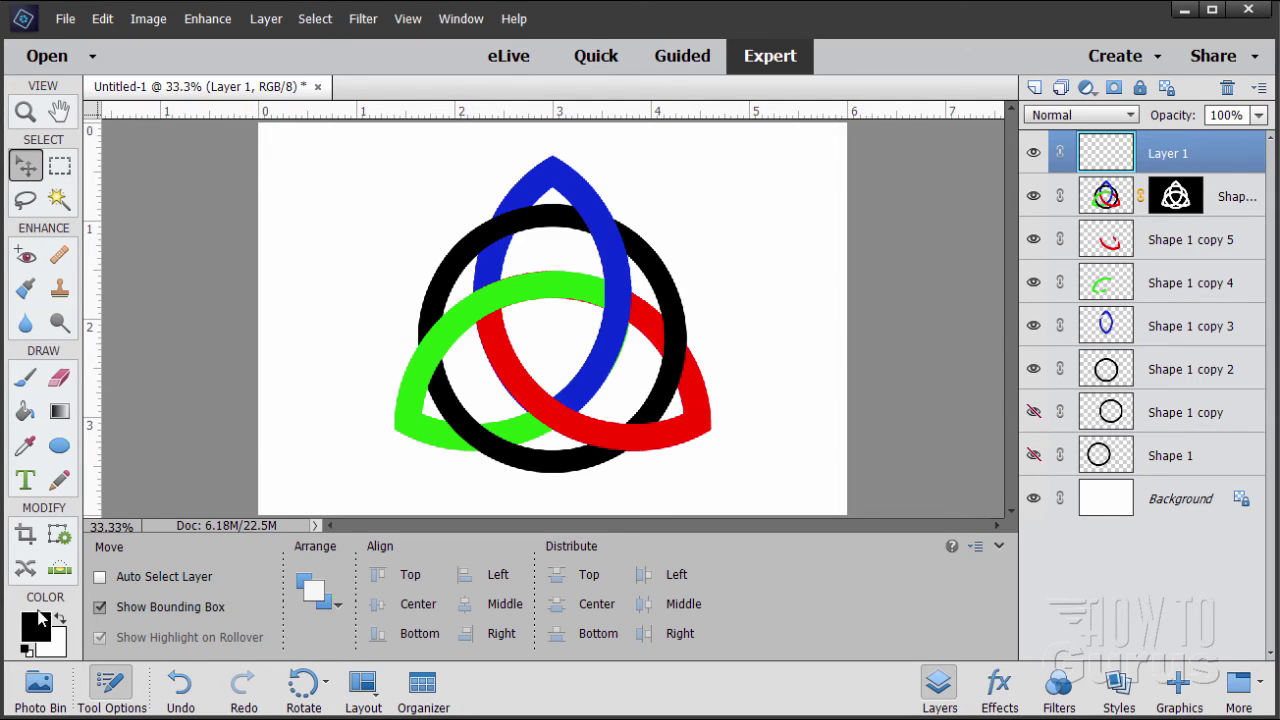
{"action": "left_click", "coordinate": [38, 630]}
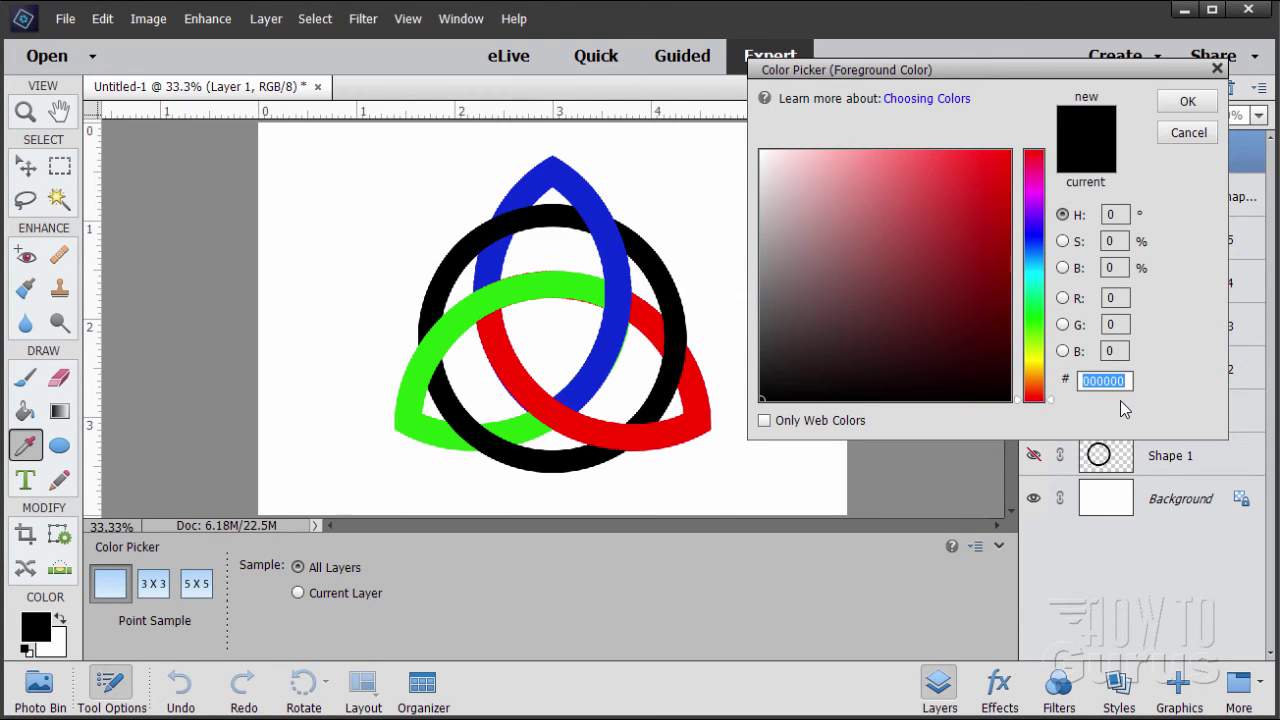
{"action": "type", "text": "f"}
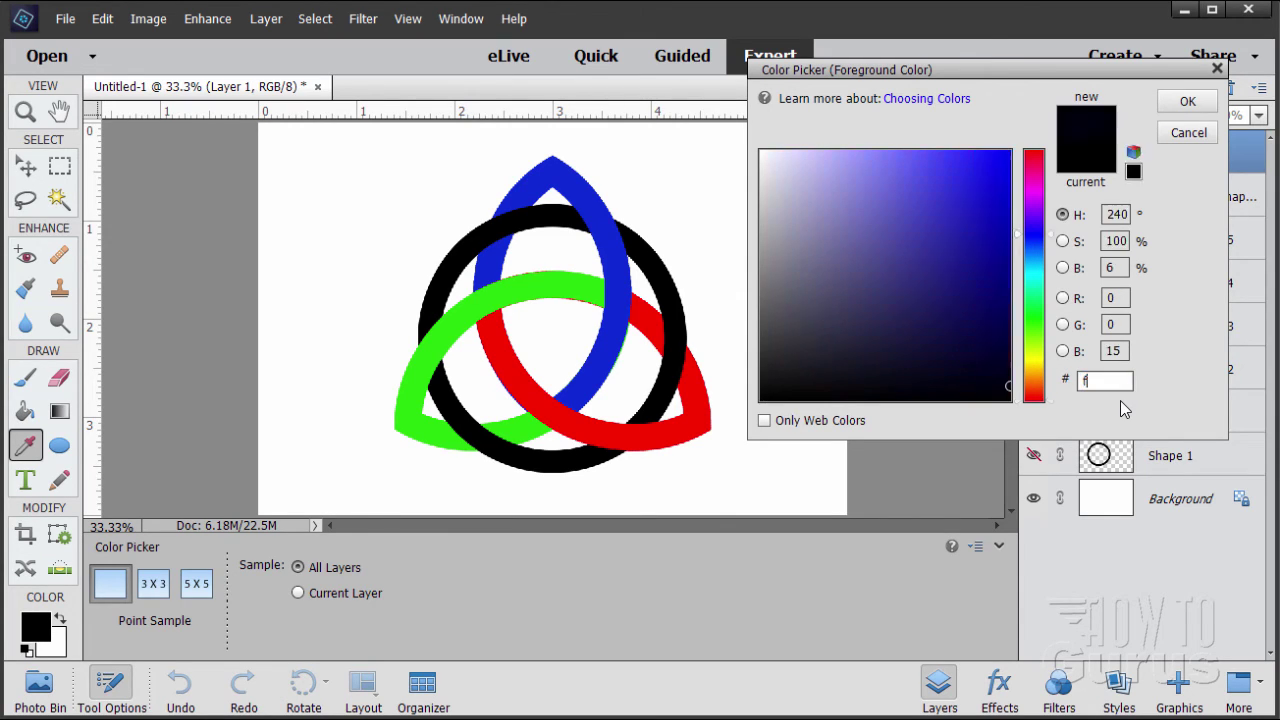
{"action": "type", "text": "fd200"}
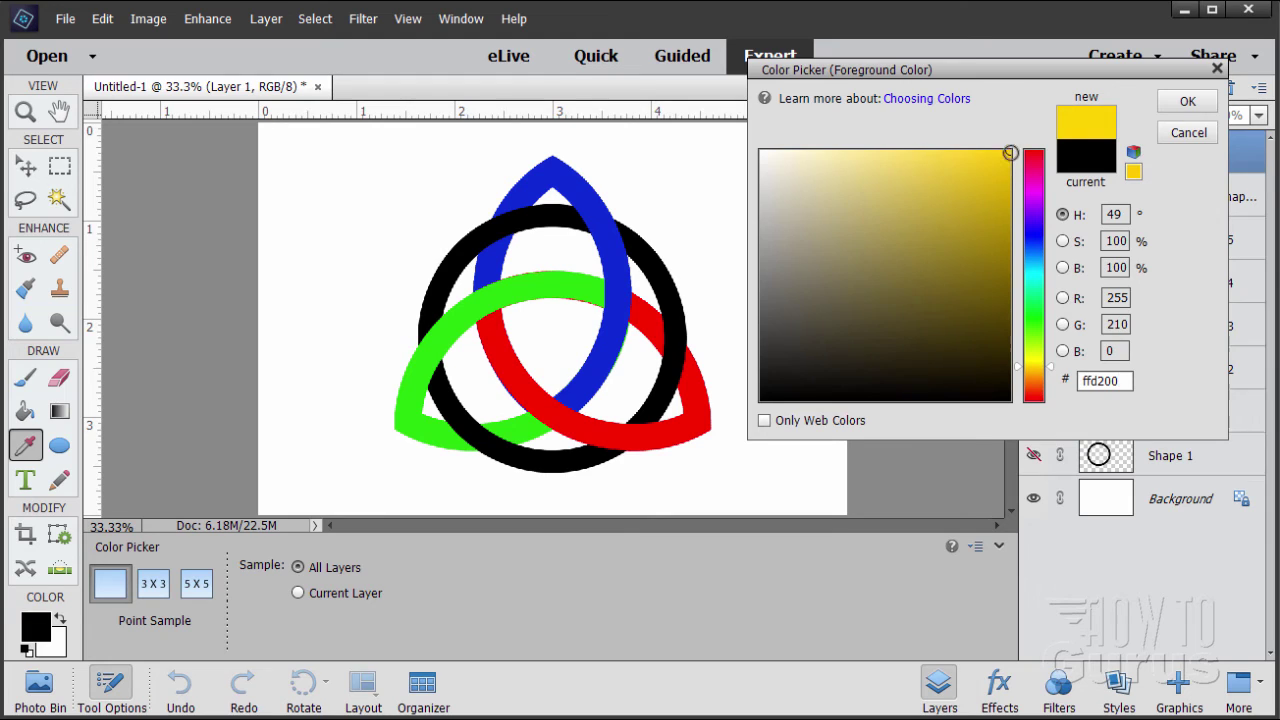
{"action": "left_click", "coordinate": [1182, 103]}
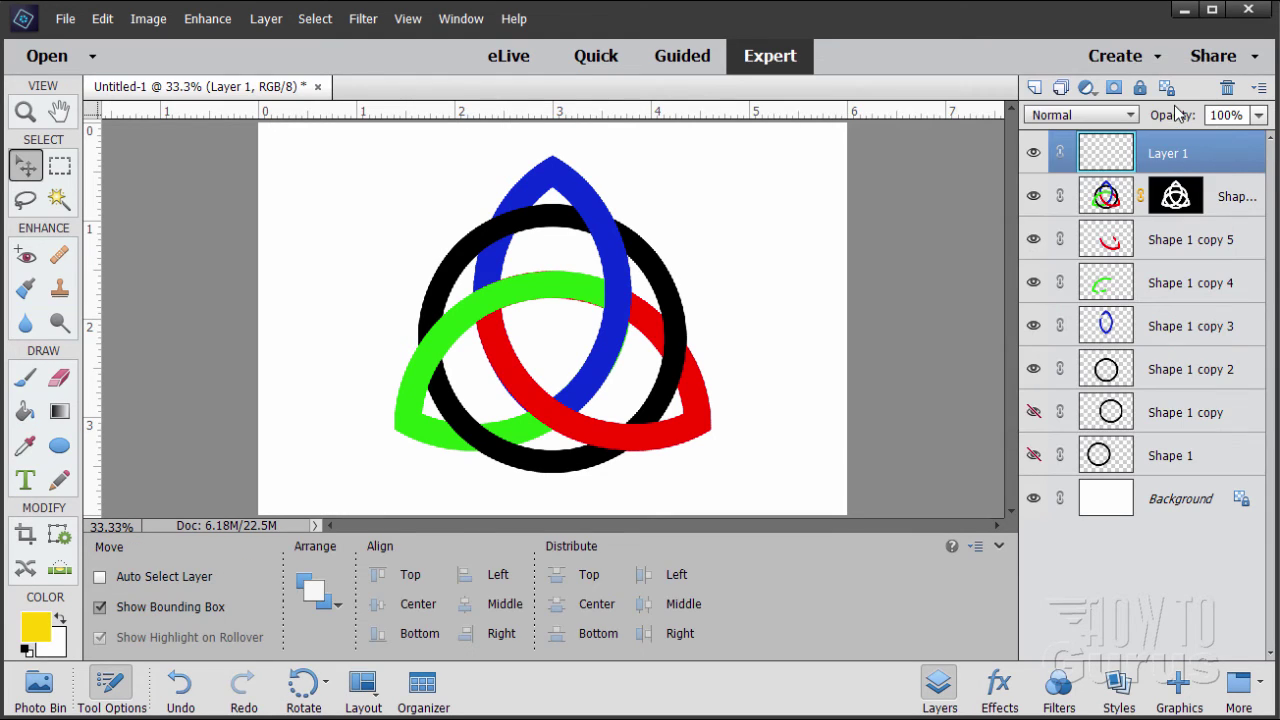
Step: Fill the whole new layer with the gold foreground color using the Paint Bucket
{"action": "left_click", "coordinate": [25, 411]}
{"action": "left_click", "coordinate": [335, 340]}
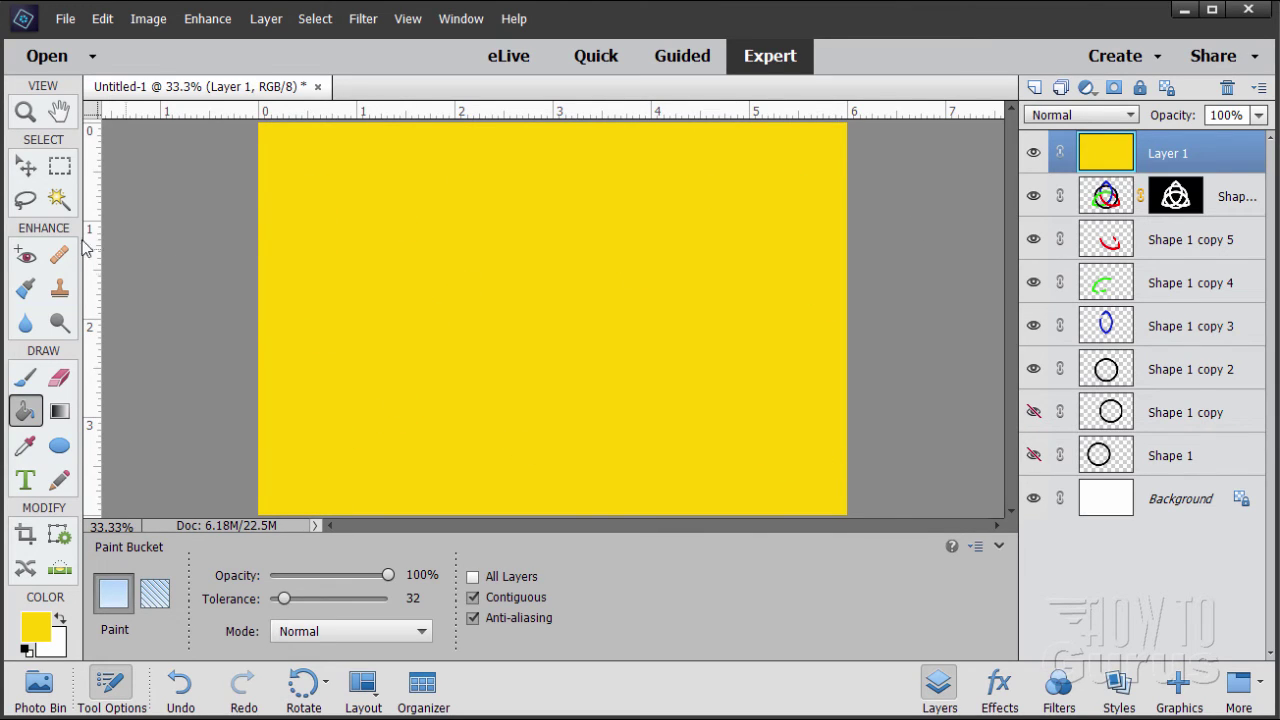
{"action": "left_click", "coordinate": [26, 170]}
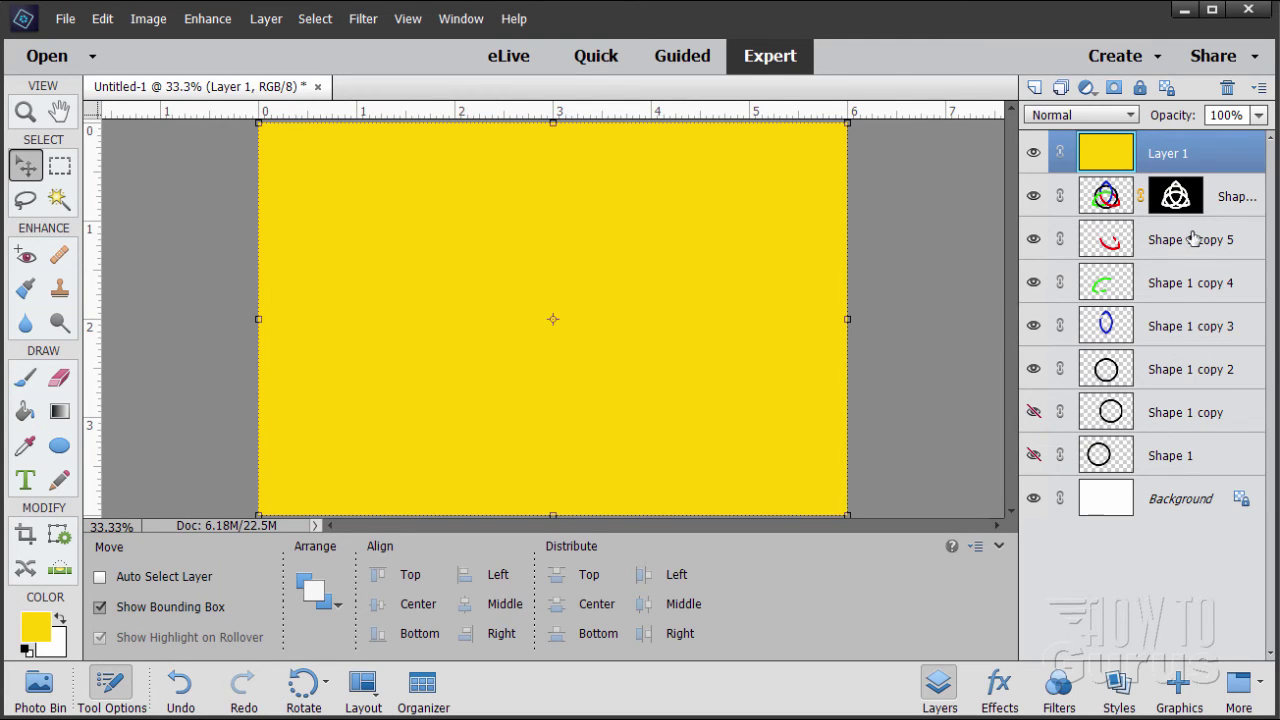
Step: Move the knot-shaped layer mask from Shape 1 copy 9 onto the gold layer and hide Shape 1 copy 9
{"action": "left_click", "coordinate": [1180, 199]}
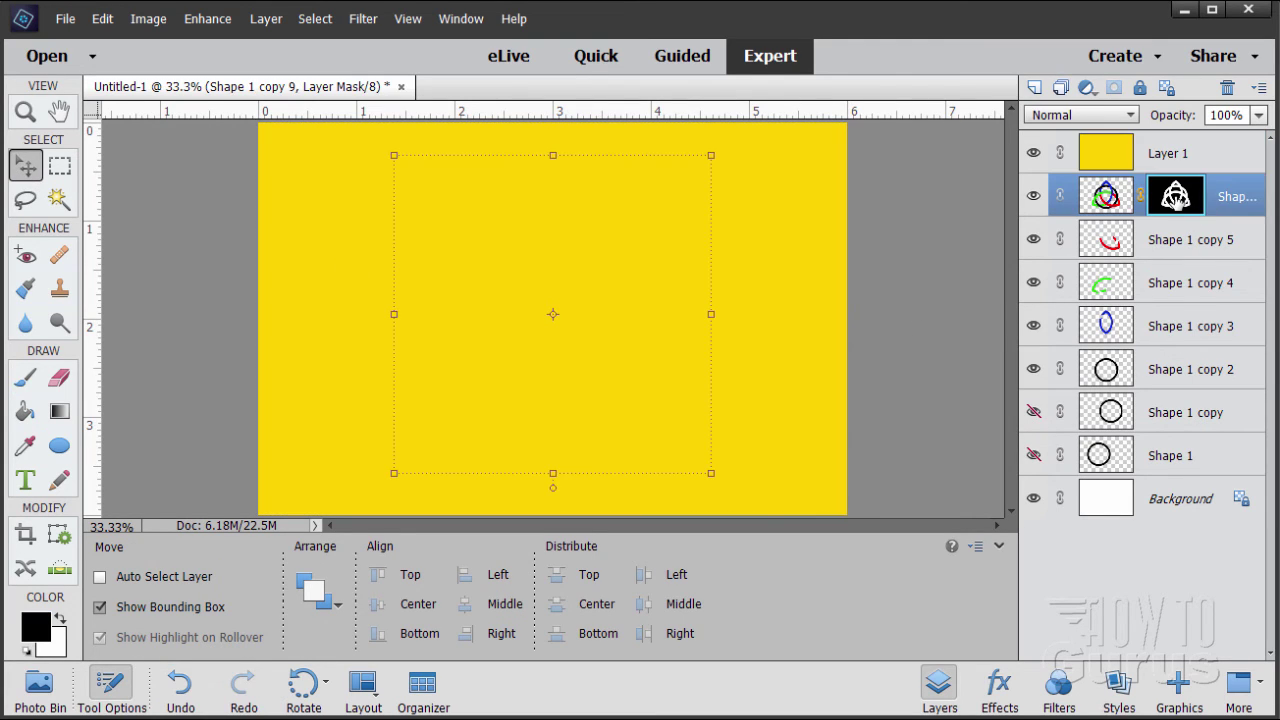
{"action": "left_click_drag", "start_coordinate": [1180, 199], "coordinate": [1176, 152]}
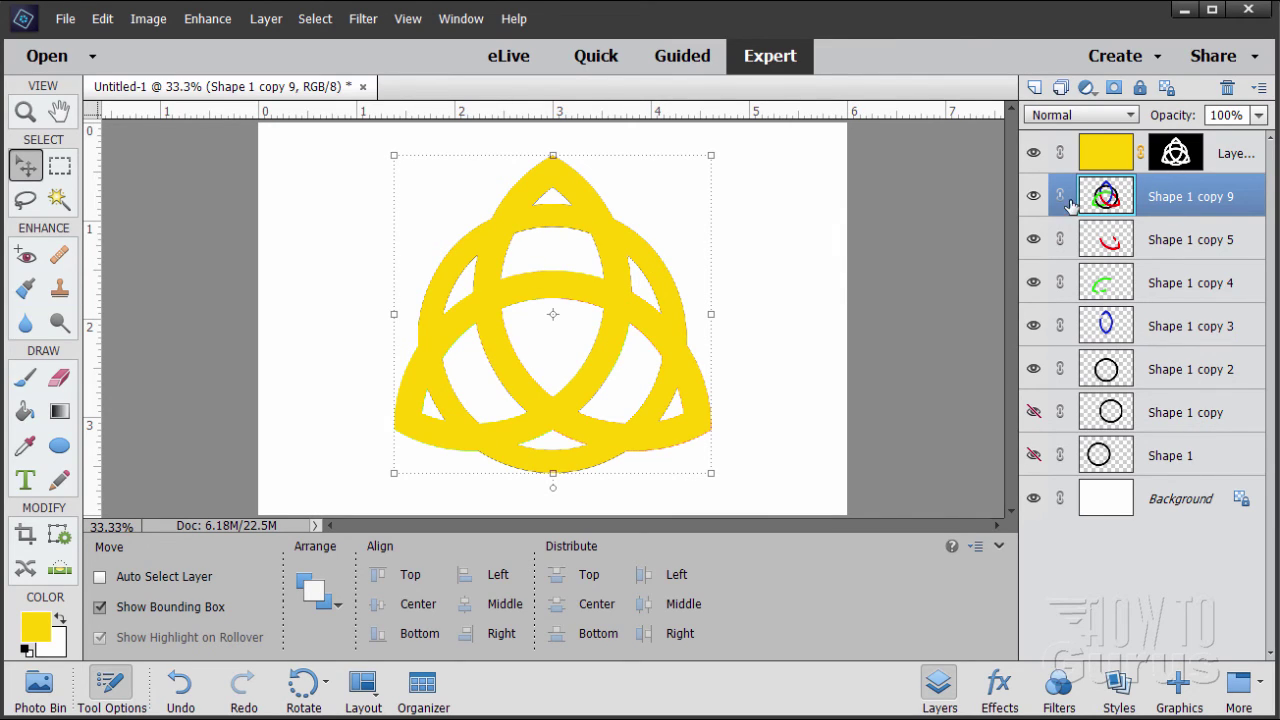
{"action": "left_click", "coordinate": [1033, 199]}
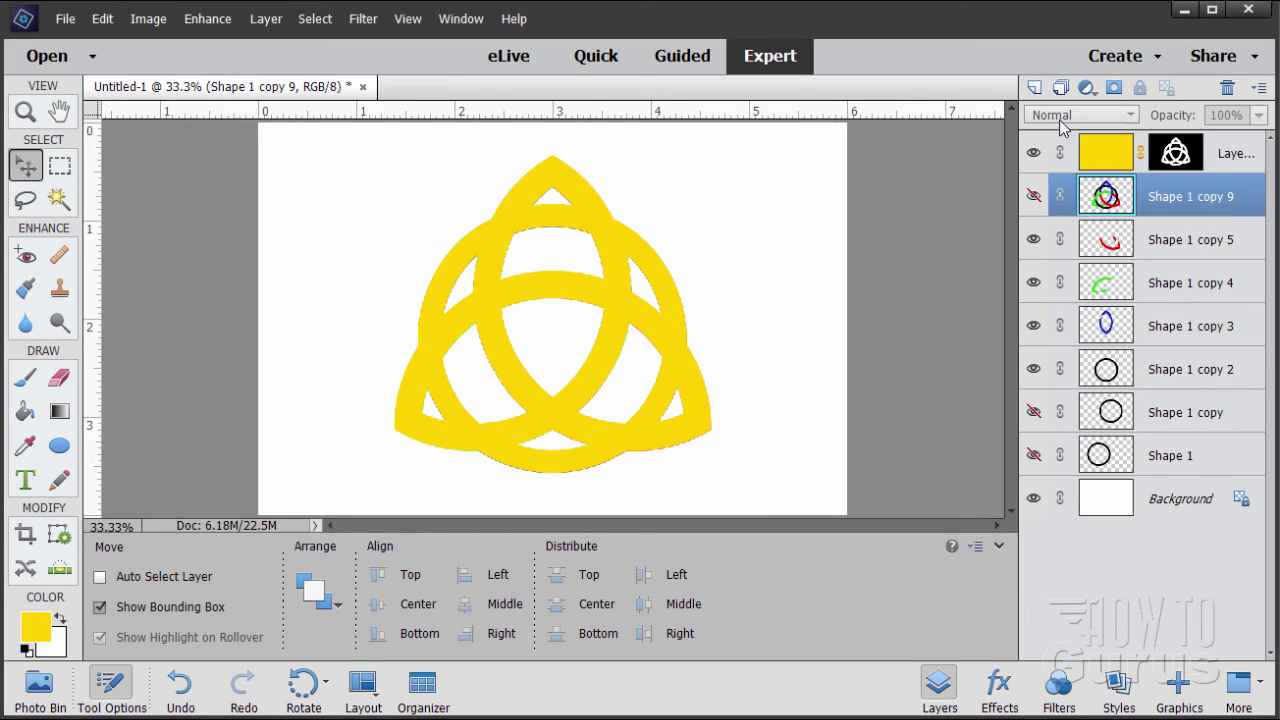
Step: Set the gold layer's blend mode to Color
{"action": "left_click", "coordinate": [1104, 163]}
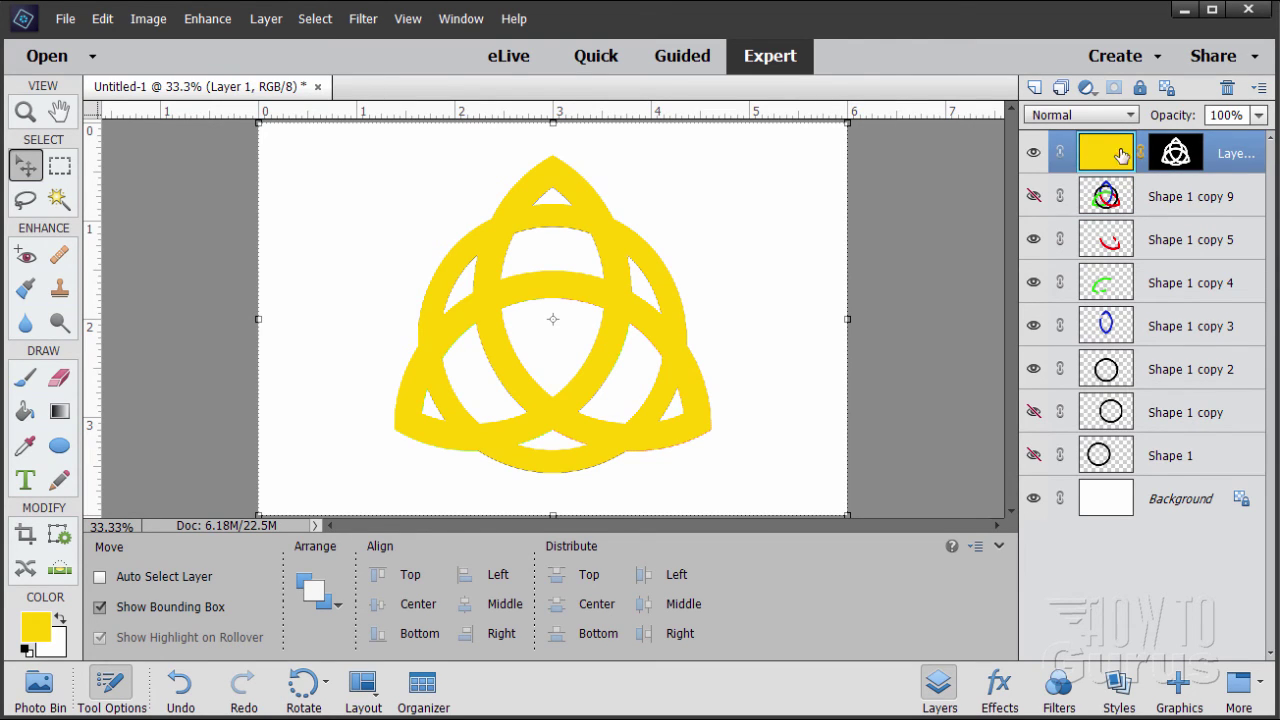
{"action": "left_click", "coordinate": [1090, 117]}
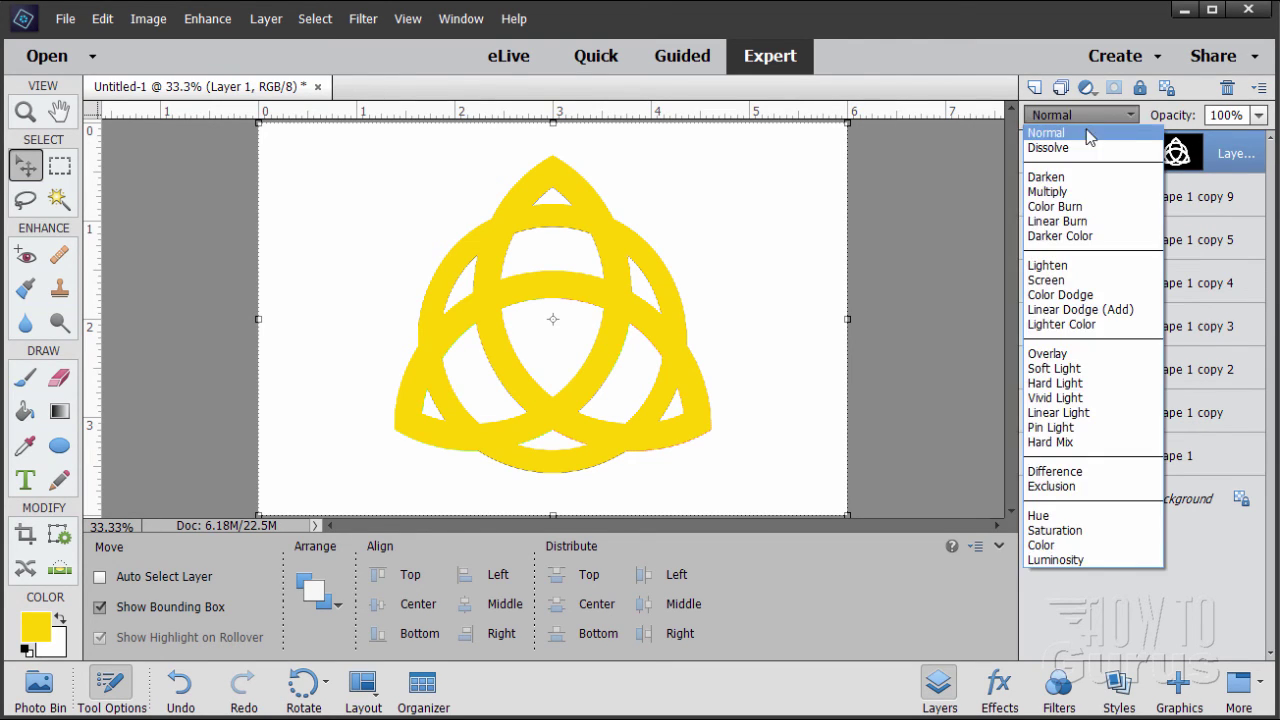
{"action": "left_click", "coordinate": [1088, 545]}
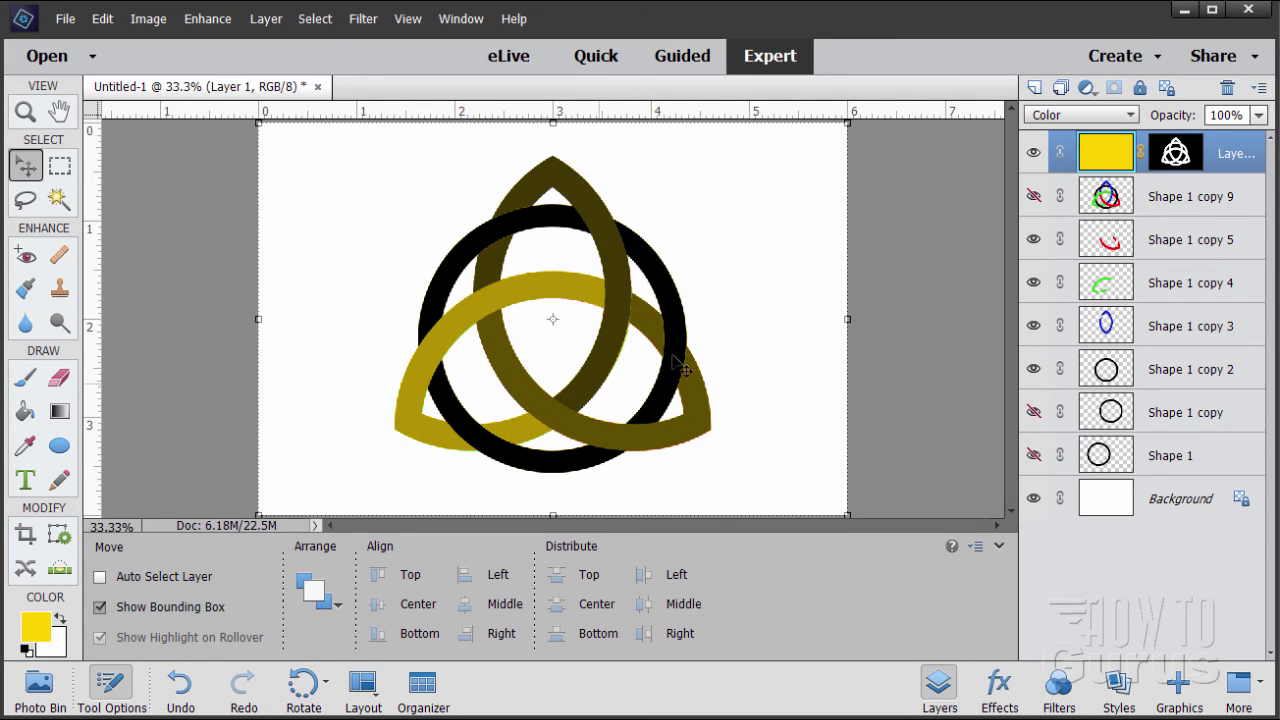
Step: Apply the Wow-Chrome Shiny Edge style from the Wow Chrome set to the Shape 1 copy 5 layer
{"action": "left_click", "coordinate": [1195, 248]}
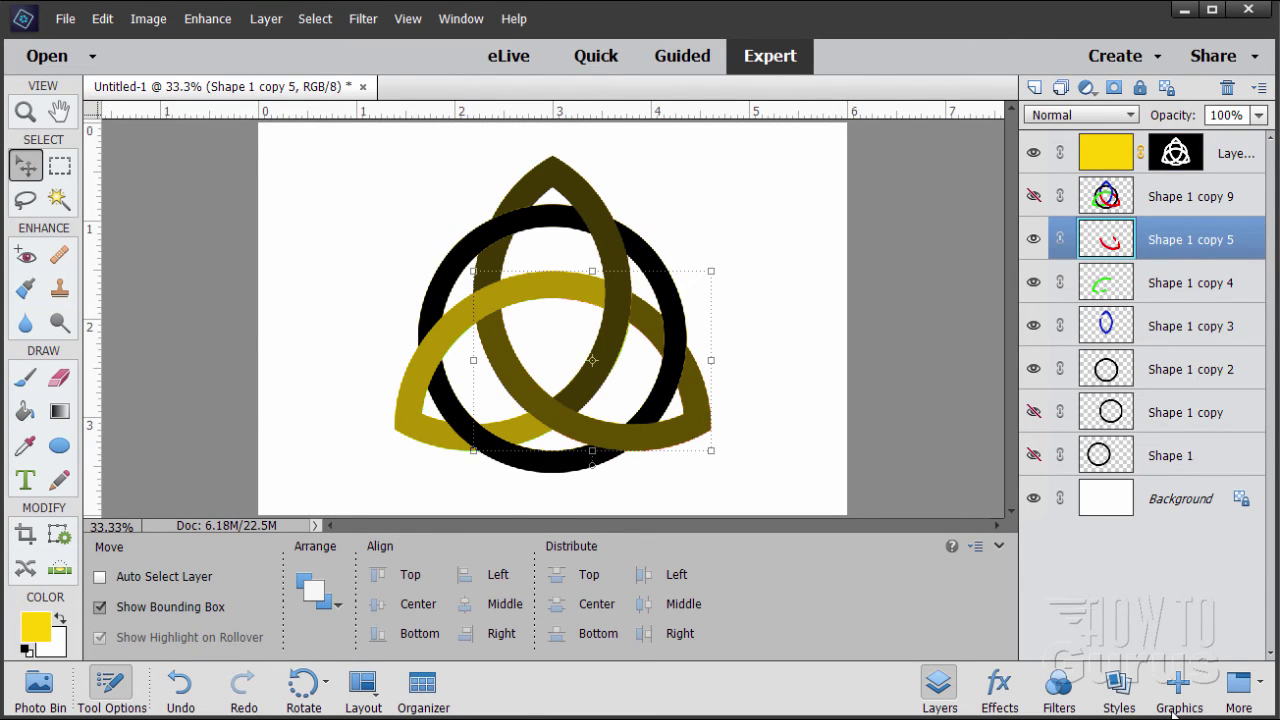
{"action": "left_click", "coordinate": [1119, 684]}
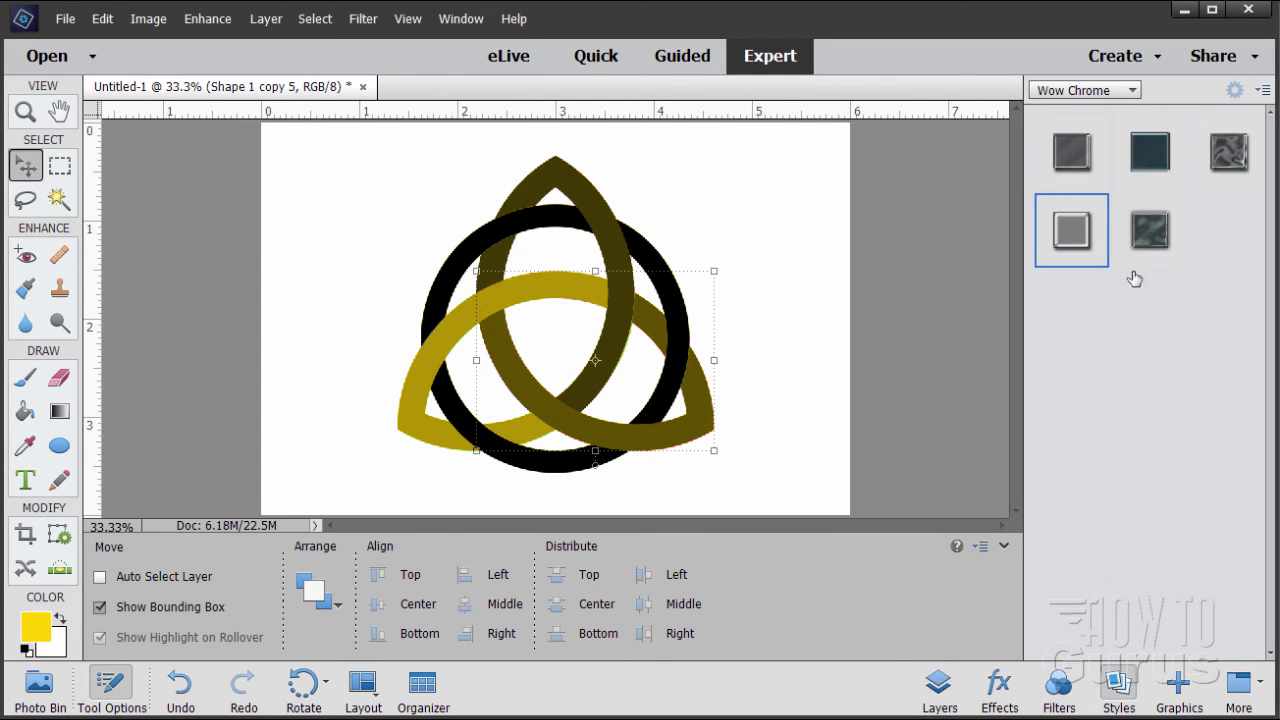
{"action": "left_click", "coordinate": [1130, 91]}
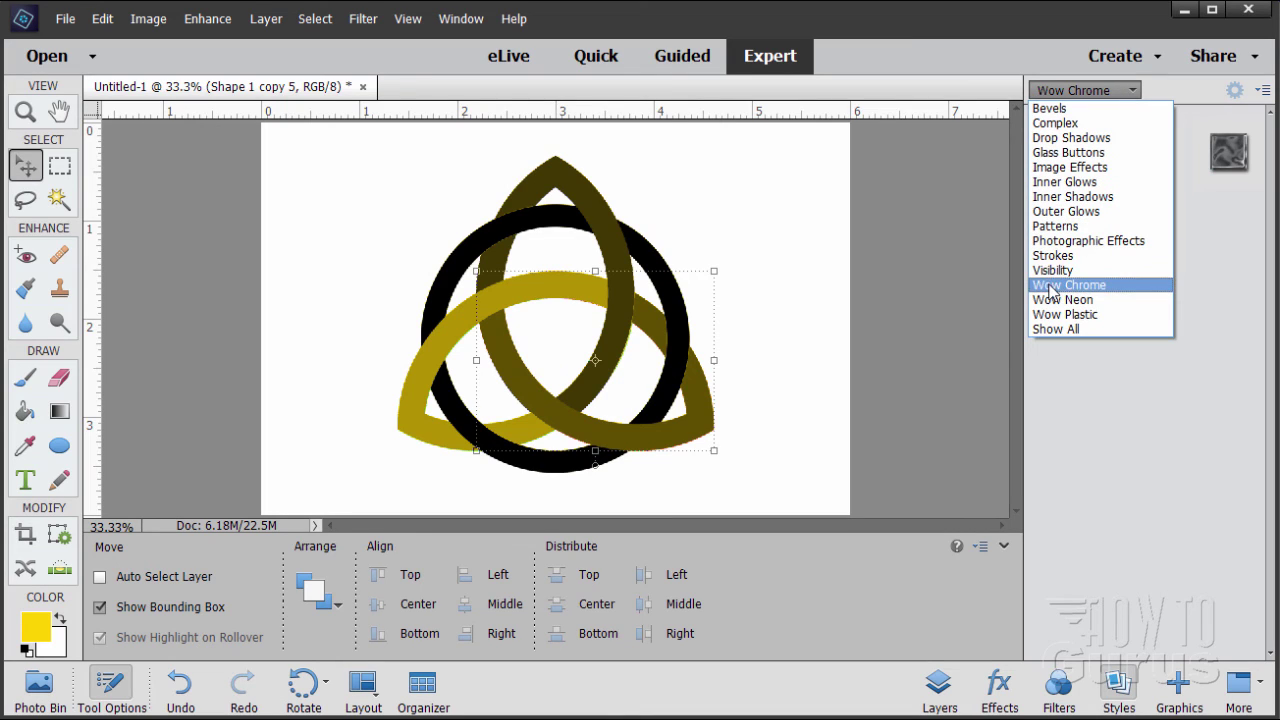
{"action": "left_click", "coordinate": [1090, 286]}
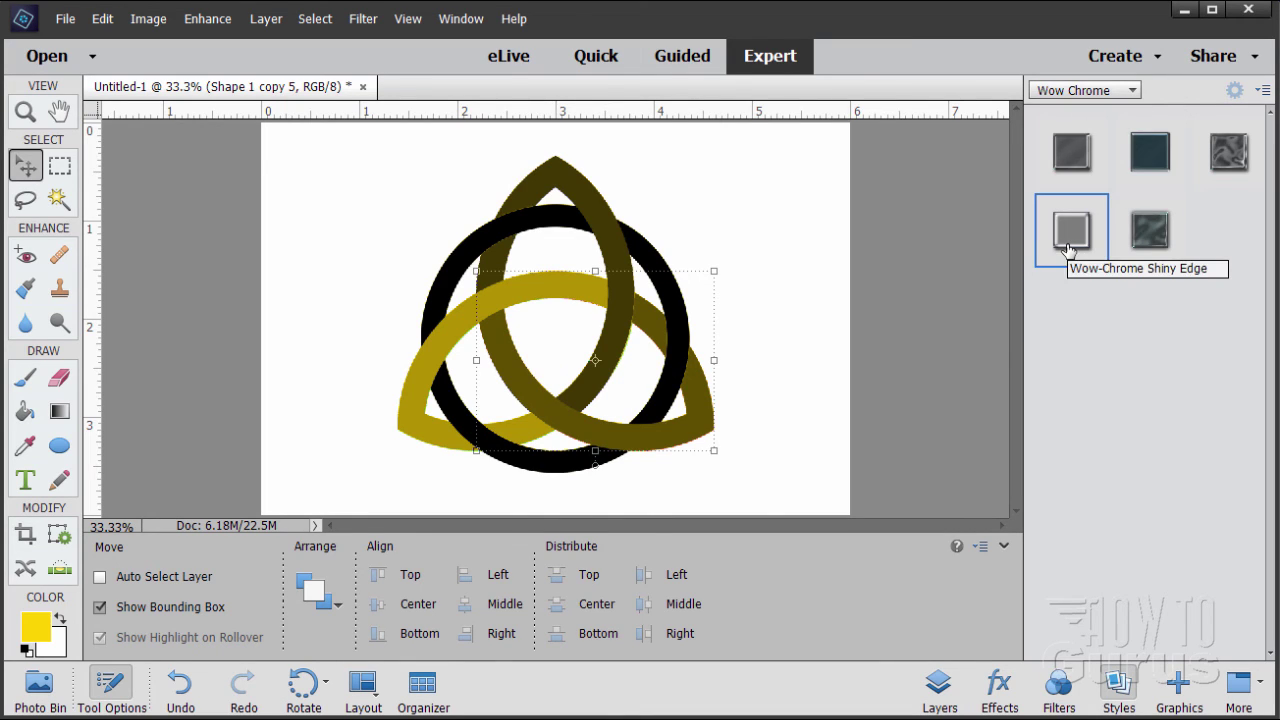
{"action": "left_click", "coordinate": [1065, 240]}
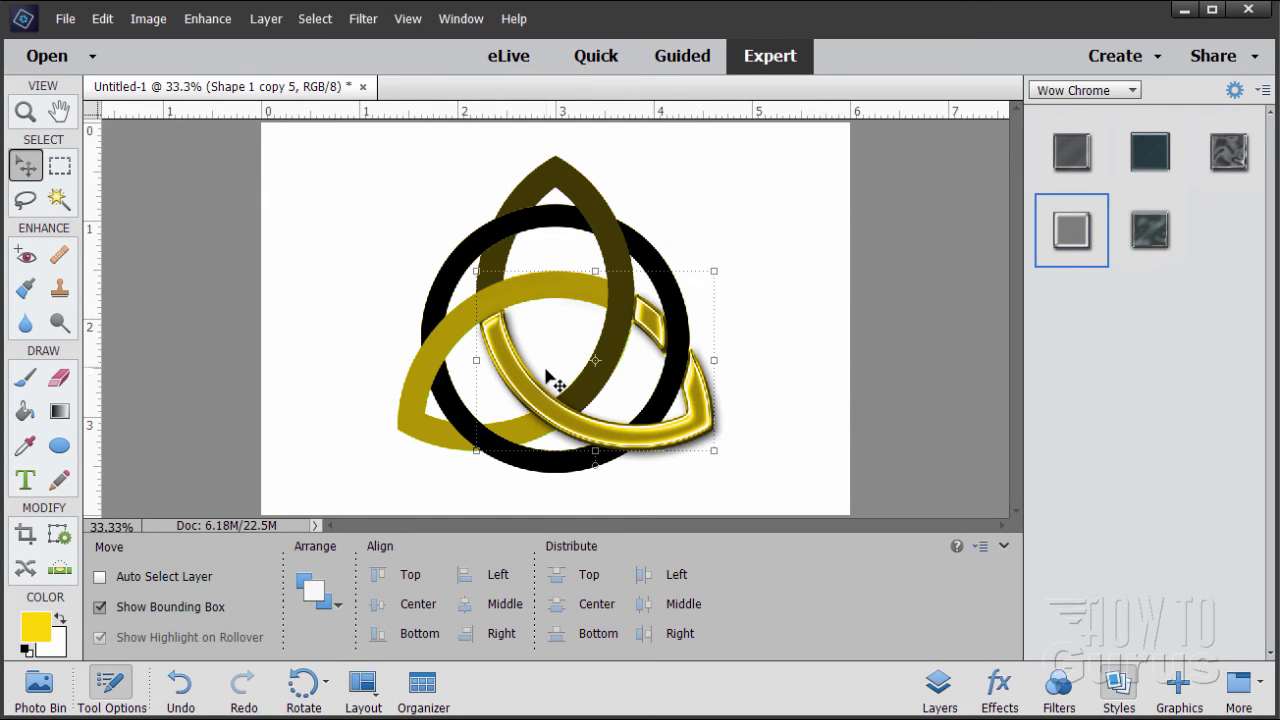
Step: Apply the Wow-Chrome Shiny Edge style to the Shape 1 copy 4 layer
{"action": "left_click", "coordinate": [939, 682]}
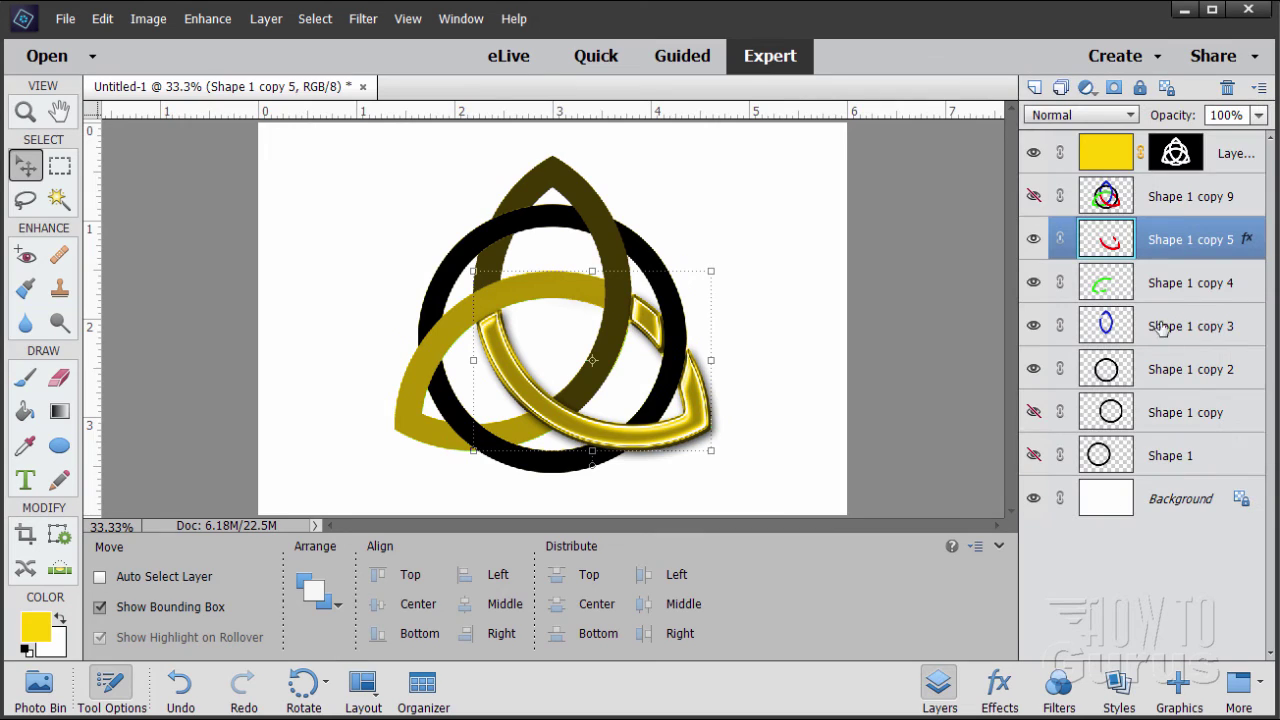
{"action": "left_click", "coordinate": [1155, 290]}
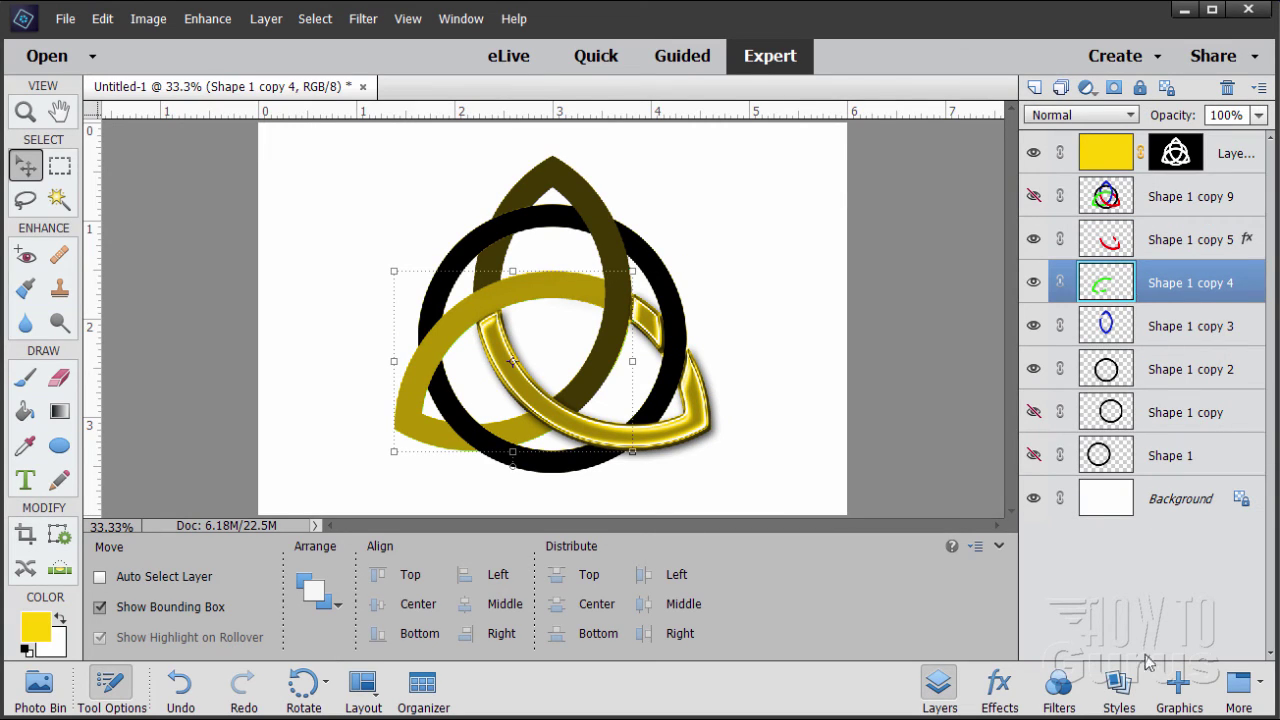
{"action": "left_click", "coordinate": [1127, 692]}
{"action": "left_click", "coordinate": [1080, 240]}
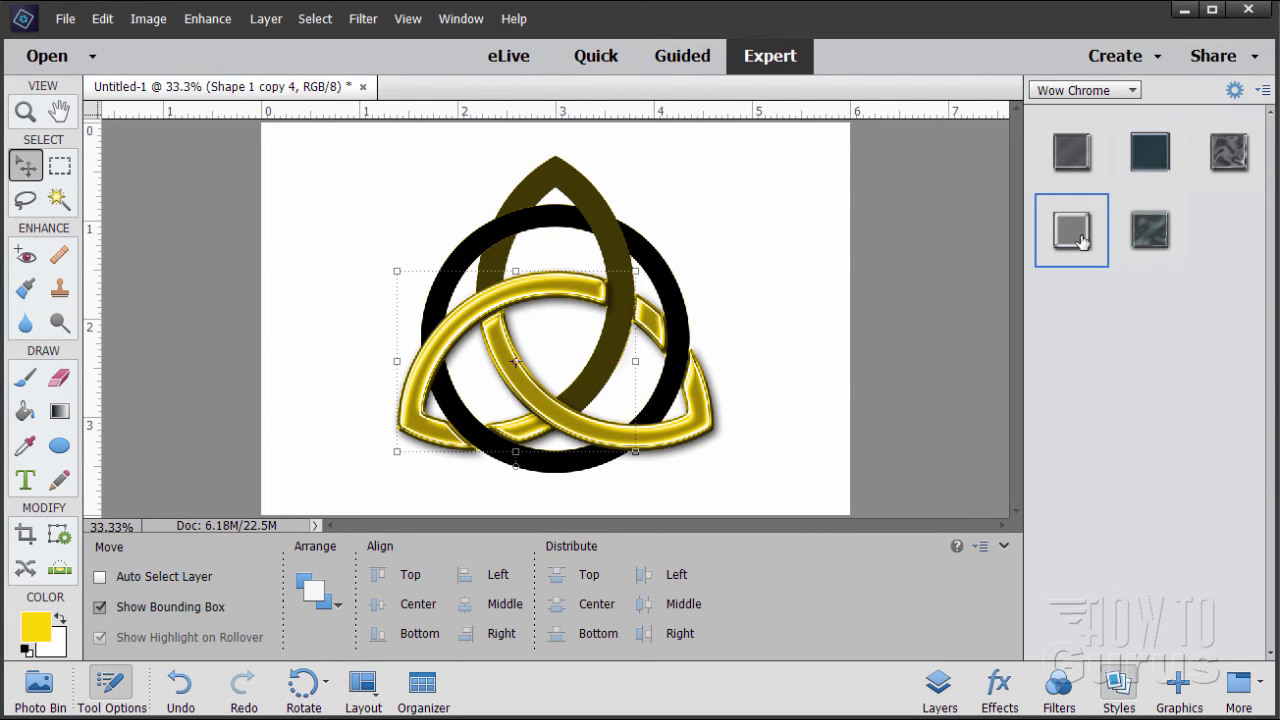
Step: Apply the Wow-Chrome Shiny Edge style to the Shape 1 copy 3 layer
{"action": "left_click", "coordinate": [951, 682]}
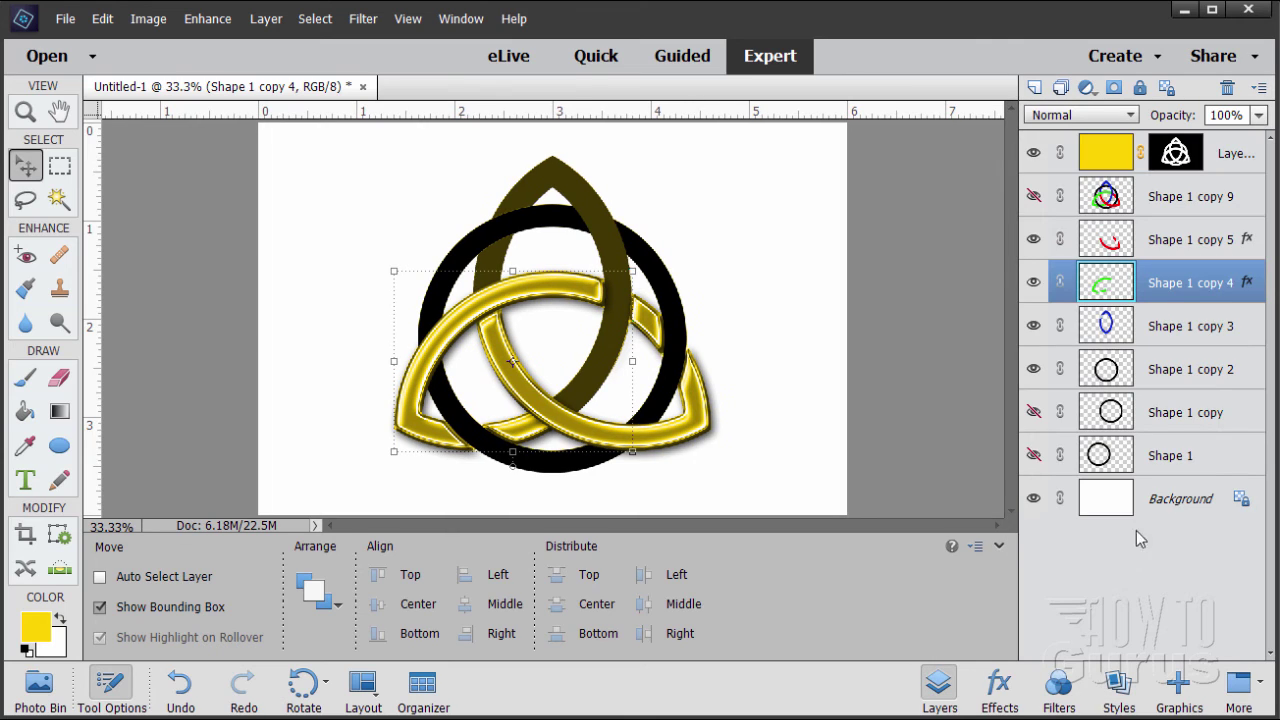
{"action": "left_click", "coordinate": [1162, 326]}
{"action": "left_click", "coordinate": [1119, 686]}
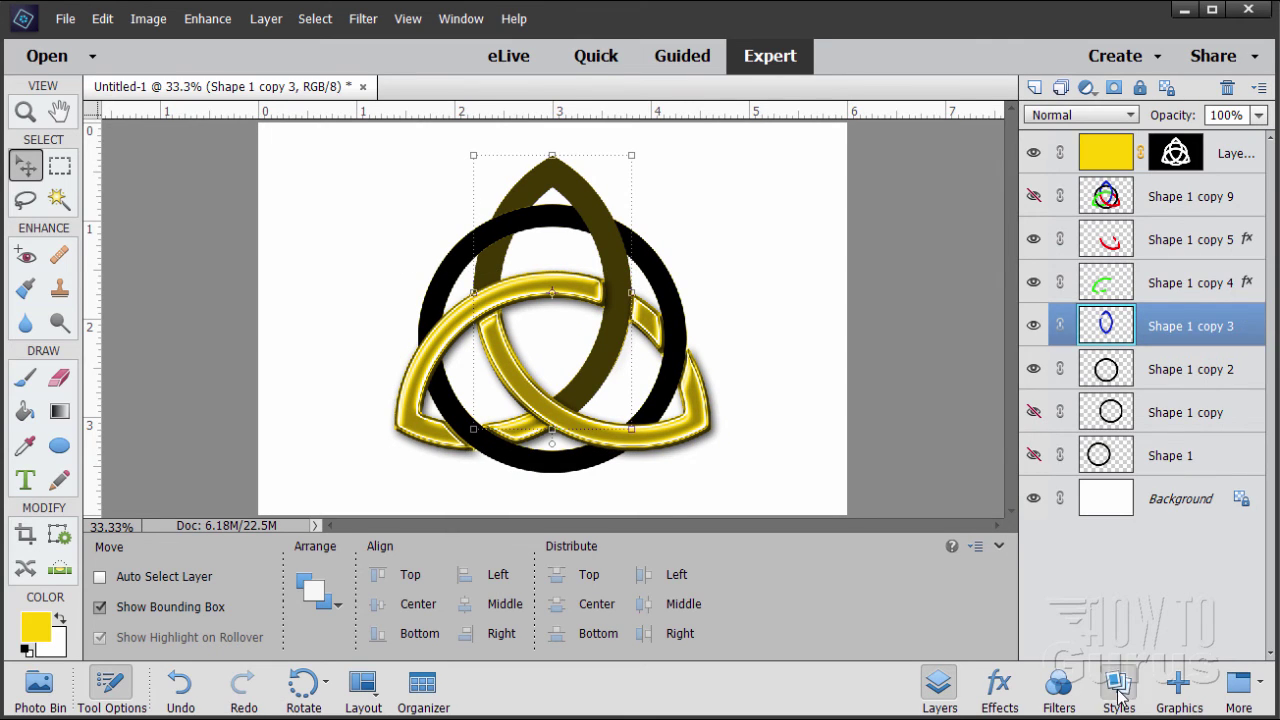
{"action": "left_click", "coordinate": [1071, 238]}
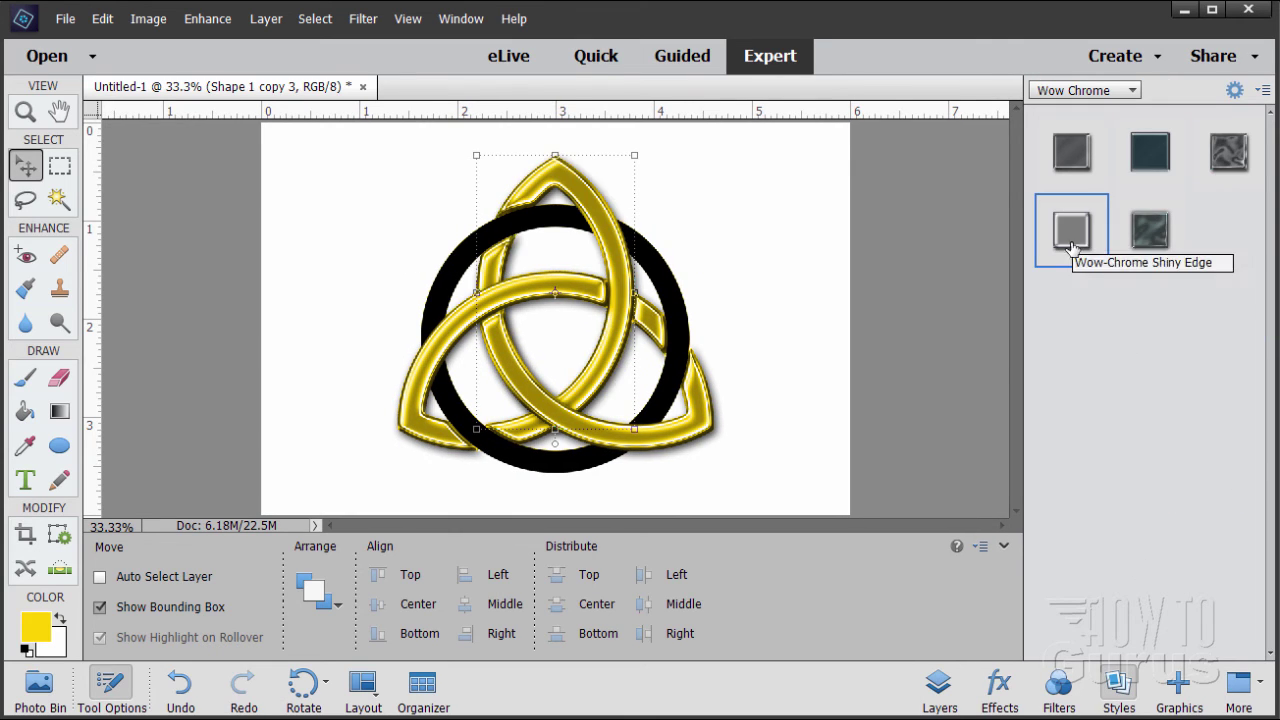
Step: Apply the Wow-Chrome Shiny Edge style to the circle on the Shape 1 copy 2 layer
{"action": "left_click", "coordinate": [940, 684]}
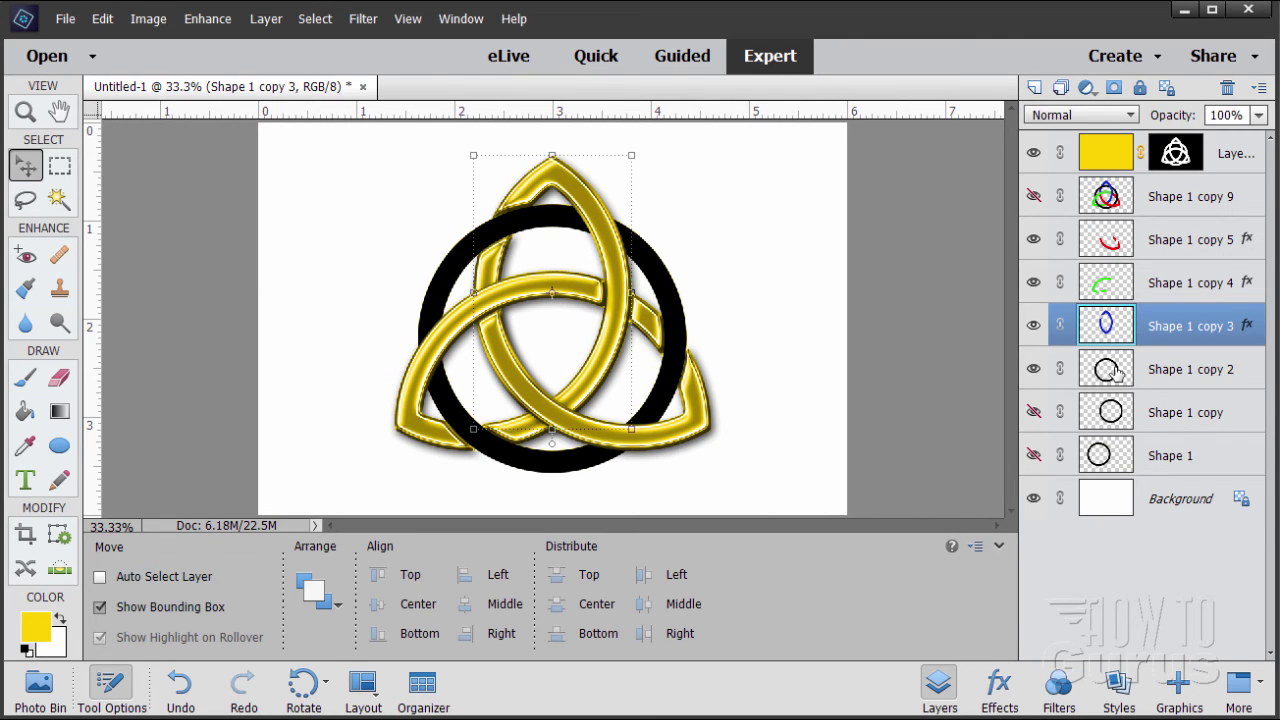
{"action": "left_click", "coordinate": [1118, 370]}
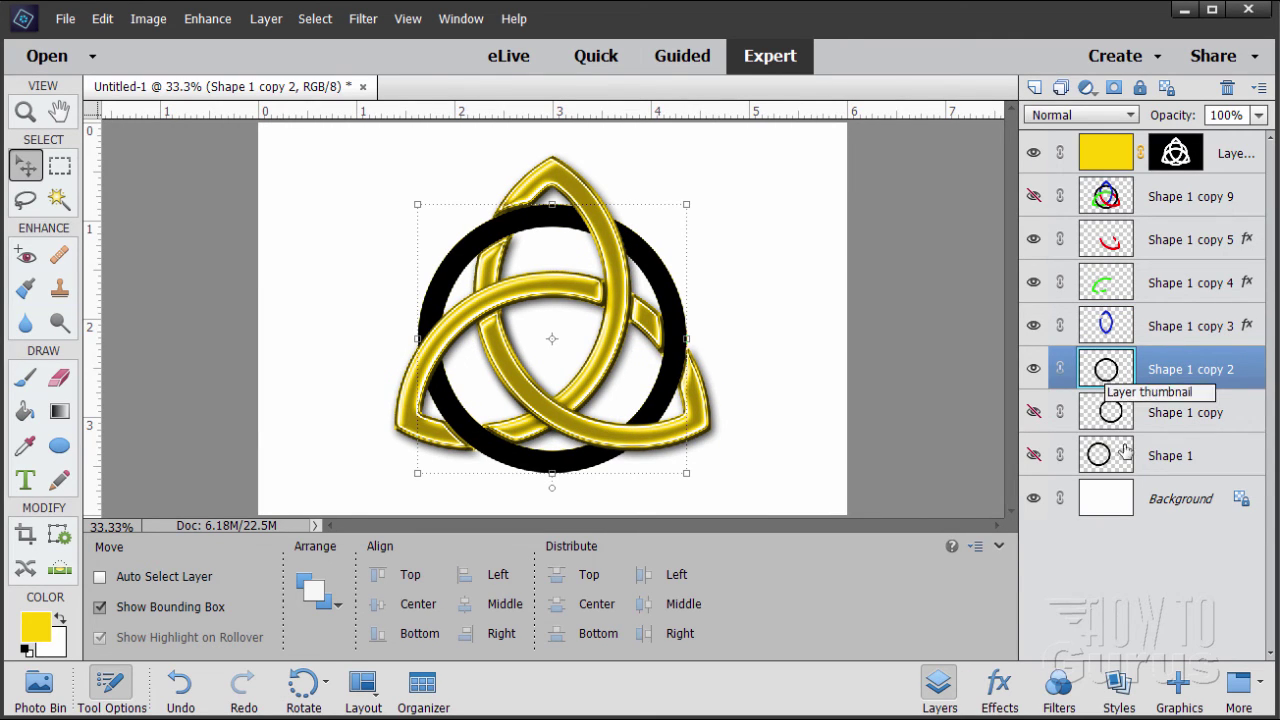
{"action": "left_click", "coordinate": [1119, 684]}
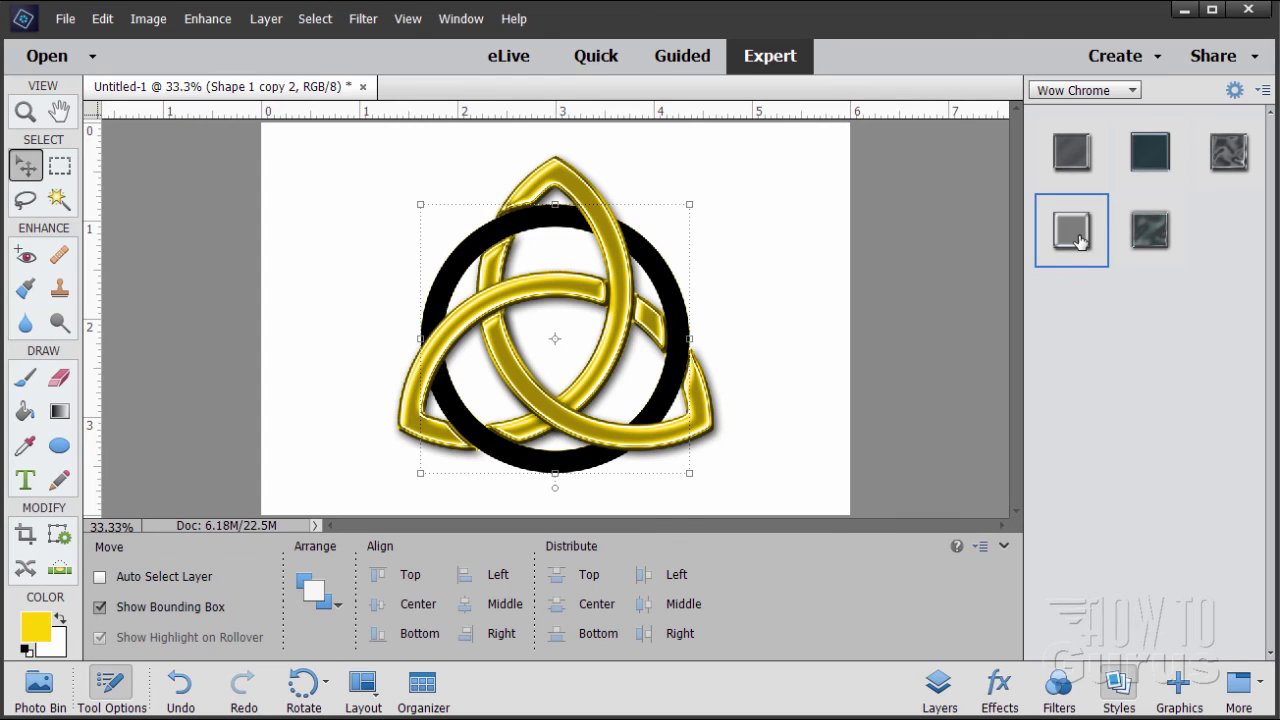
{"action": "left_click", "coordinate": [1075, 237]}
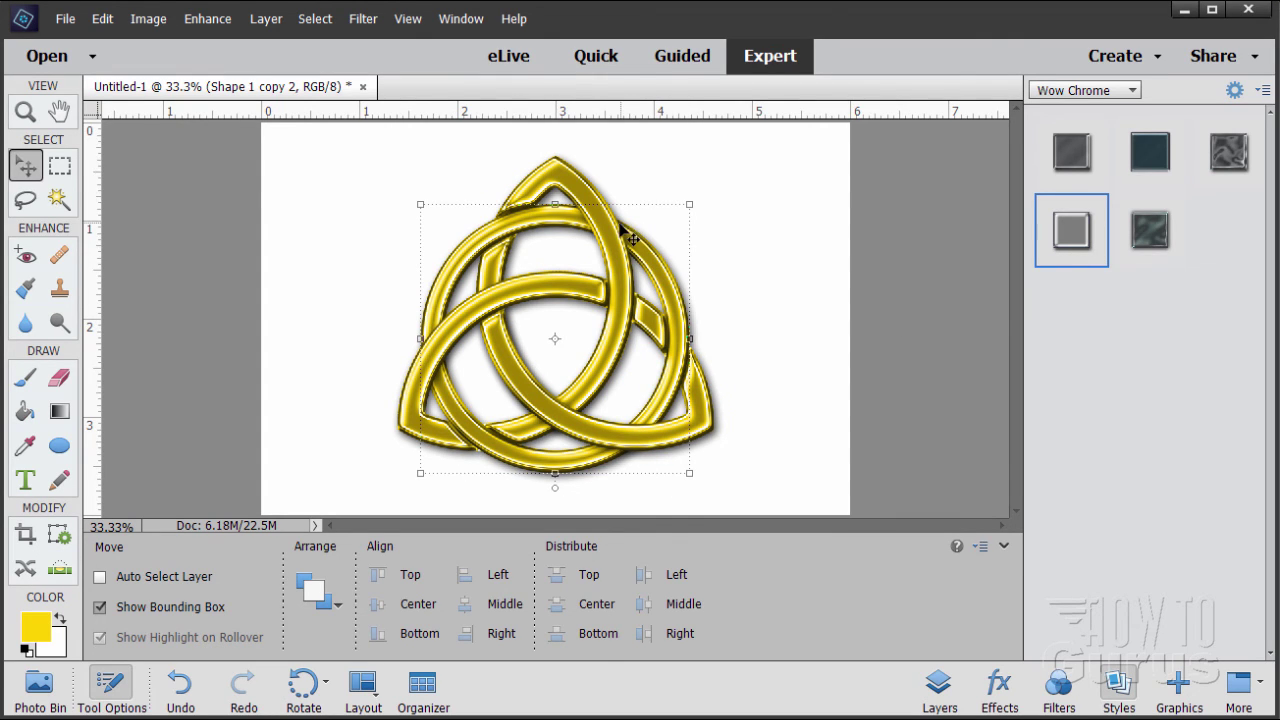
Step: Edit the layer style of Shape 1 copy 5, setting the drop shadow distance to 47 px and the bevel size to 48 px
{"action": "left_click", "coordinate": [947, 688]}
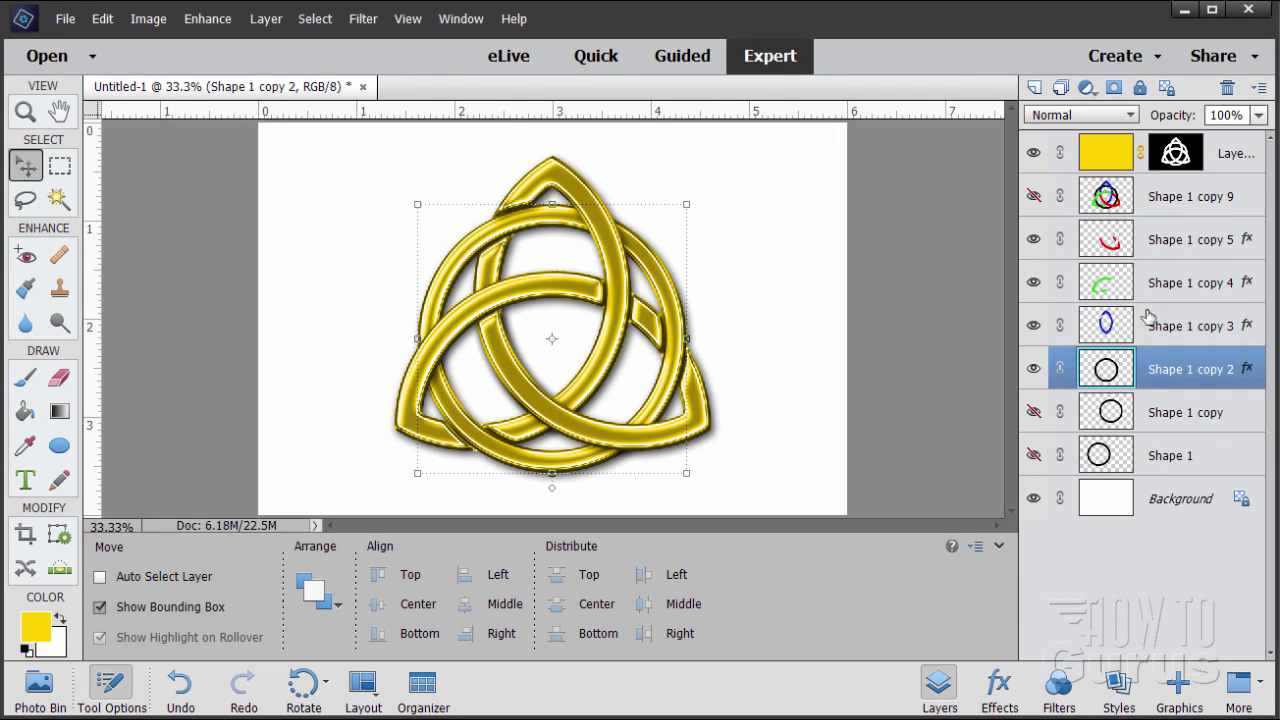
{"action": "left_click", "coordinate": [1187, 253]}
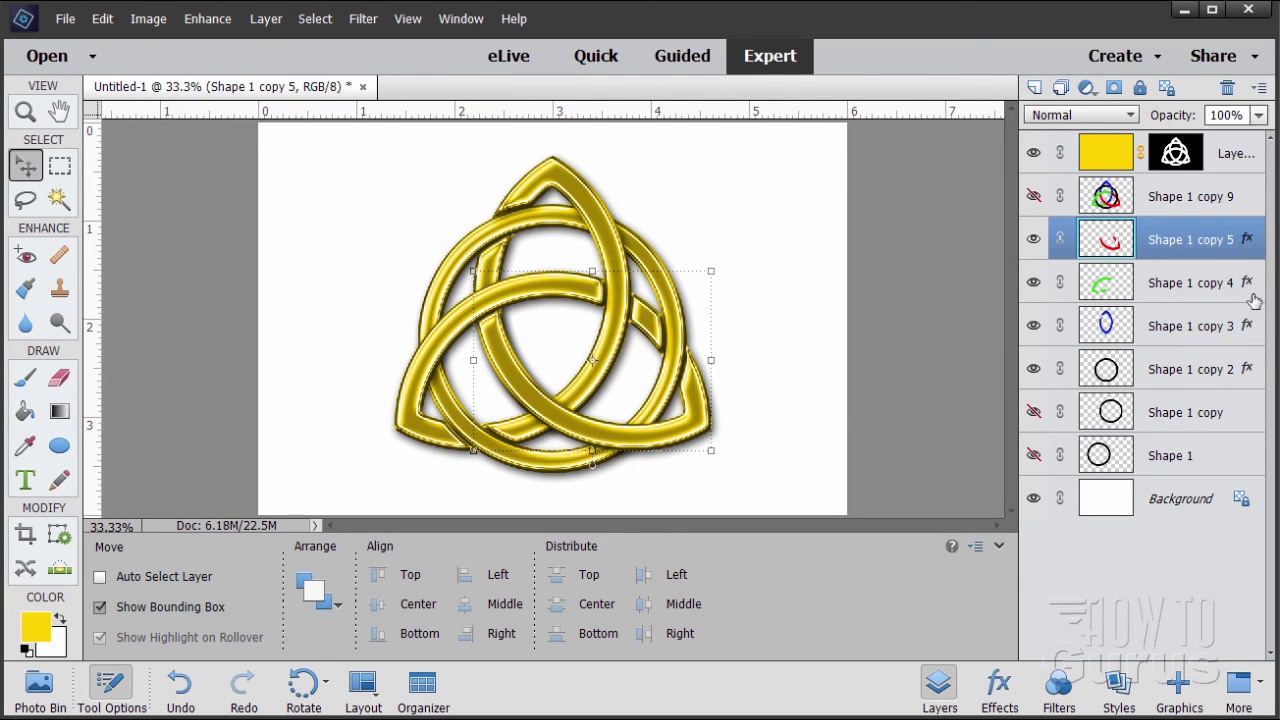
{"action": "double_click", "coordinate": [1248, 241]}
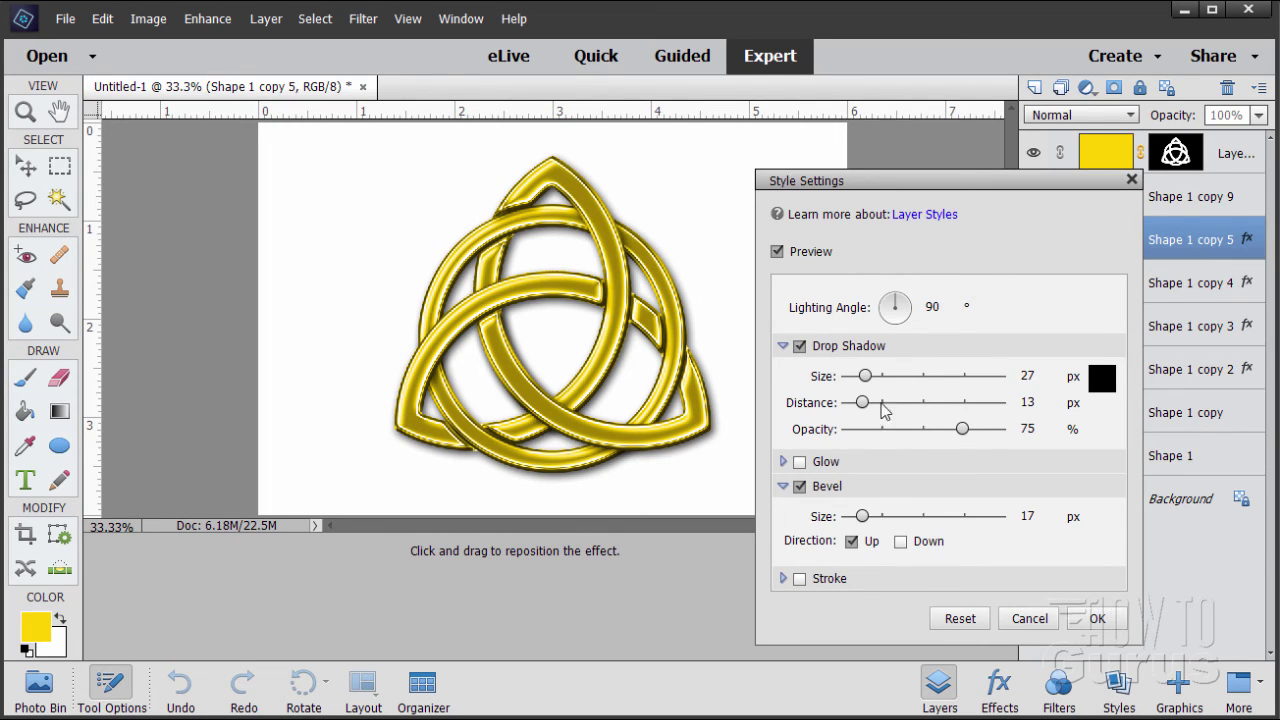
{"action": "left_click", "coordinate": [1020, 402]}
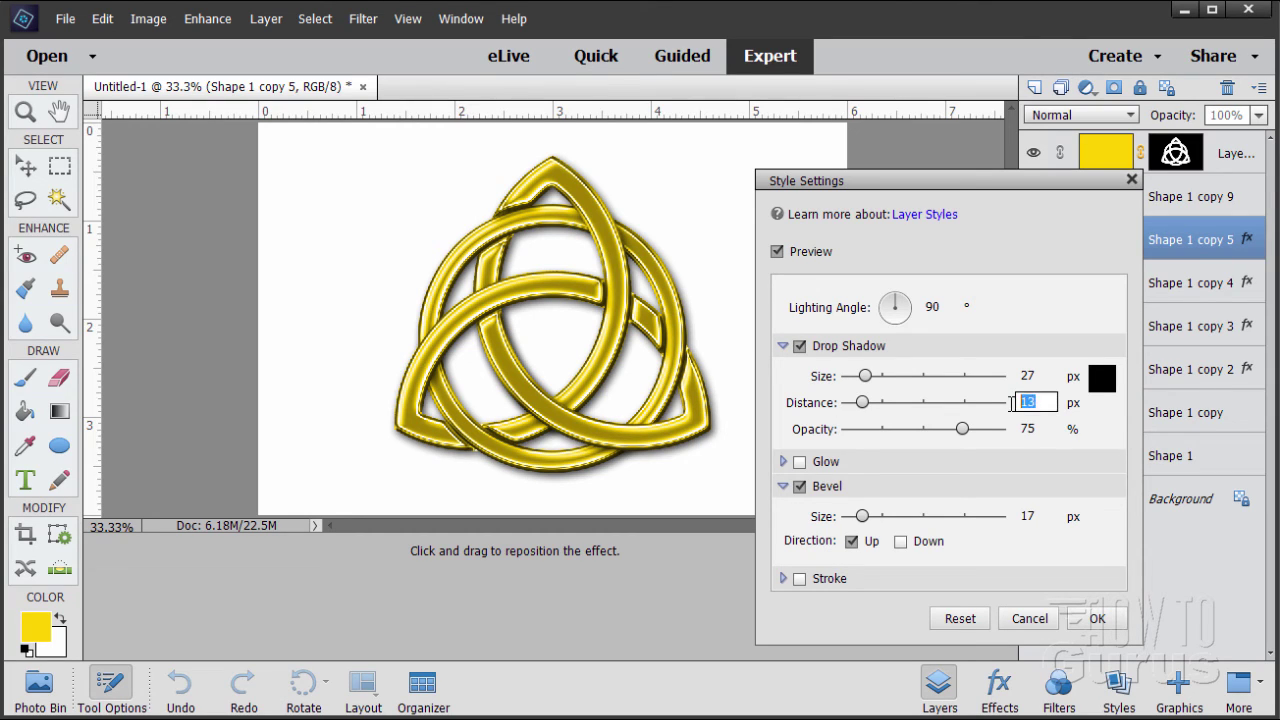
{"action": "type", "text": "47"}
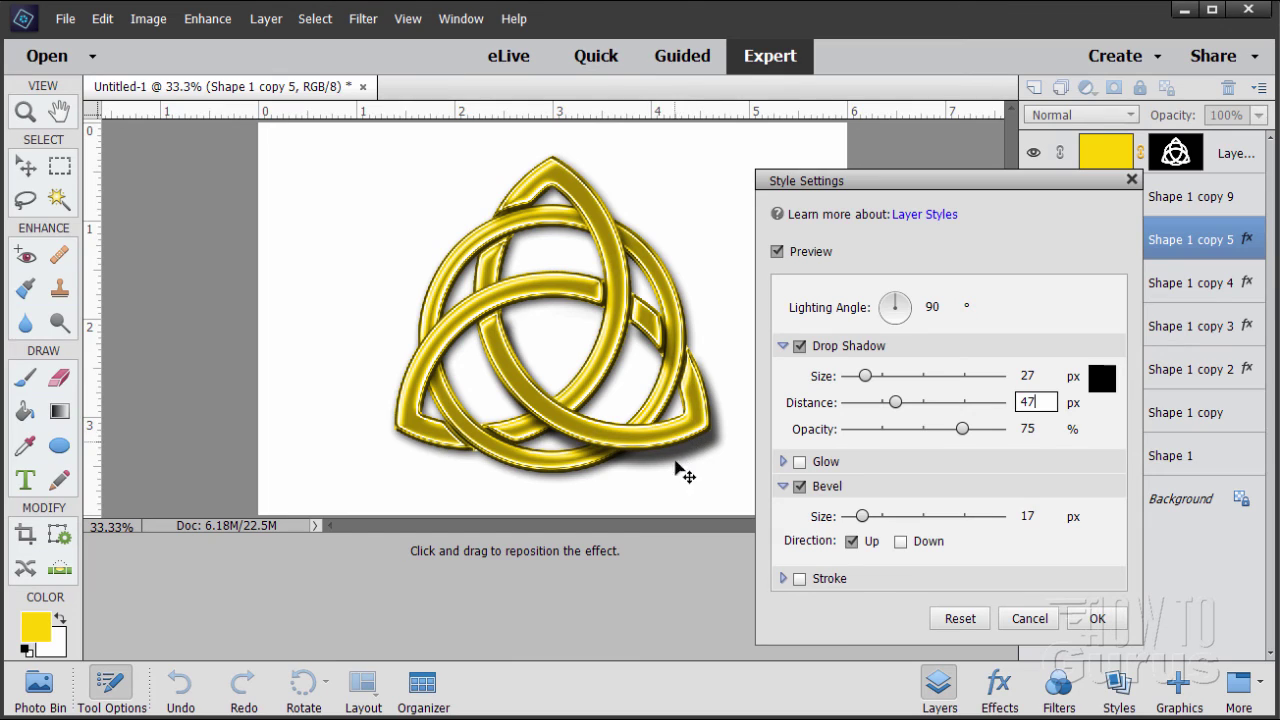
{"action": "double_click", "coordinate": [1018, 515]}
{"action": "type", "text": "4"}
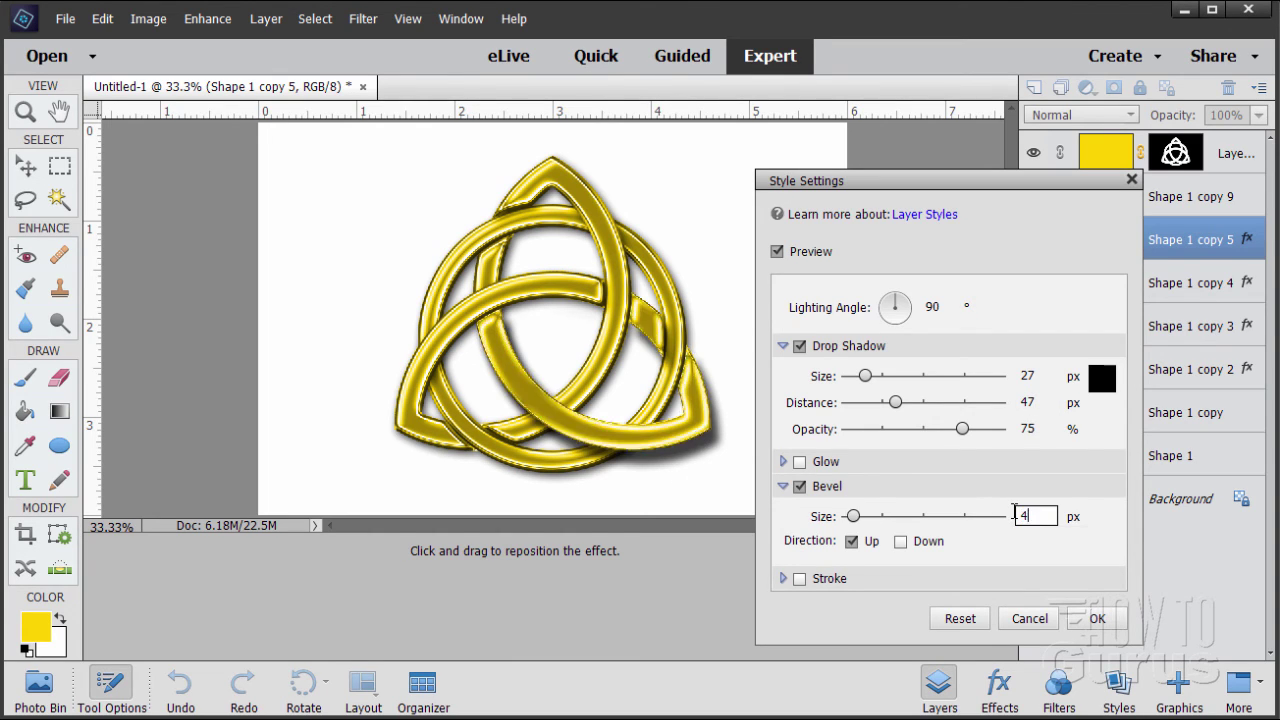
{"action": "type", "text": "8"}
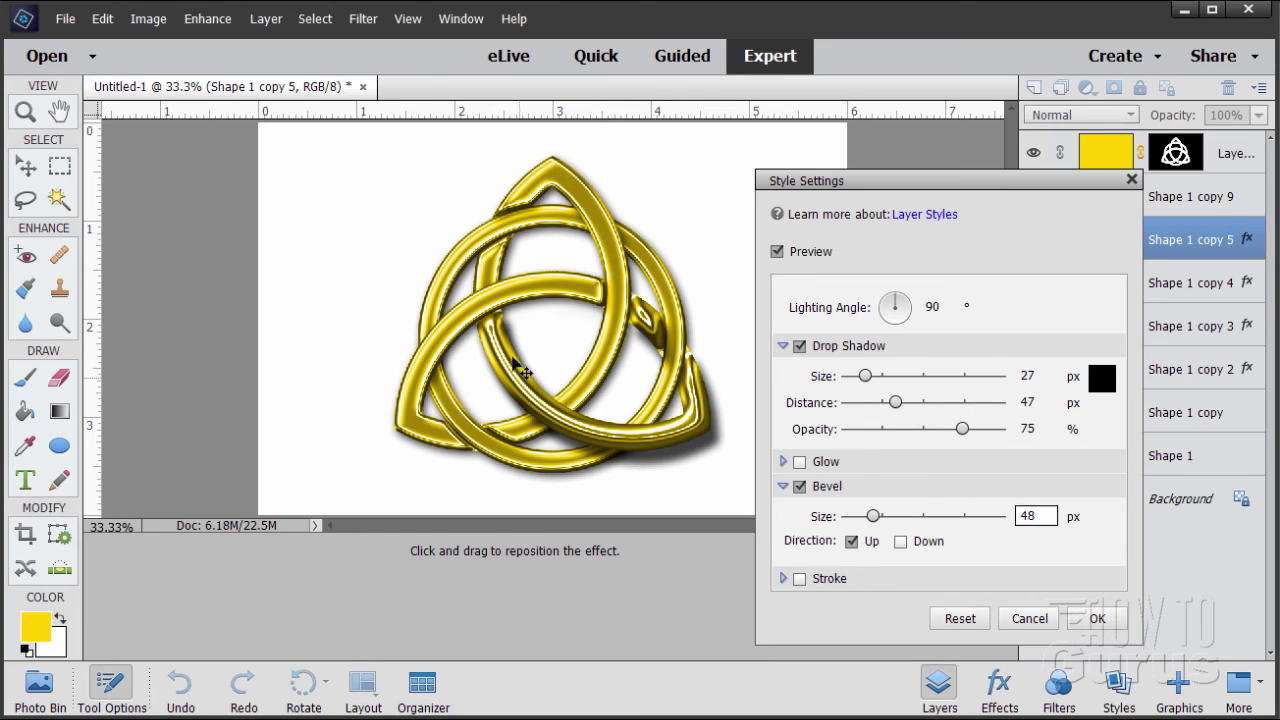
{"action": "left_click", "coordinate": [1092, 617]}
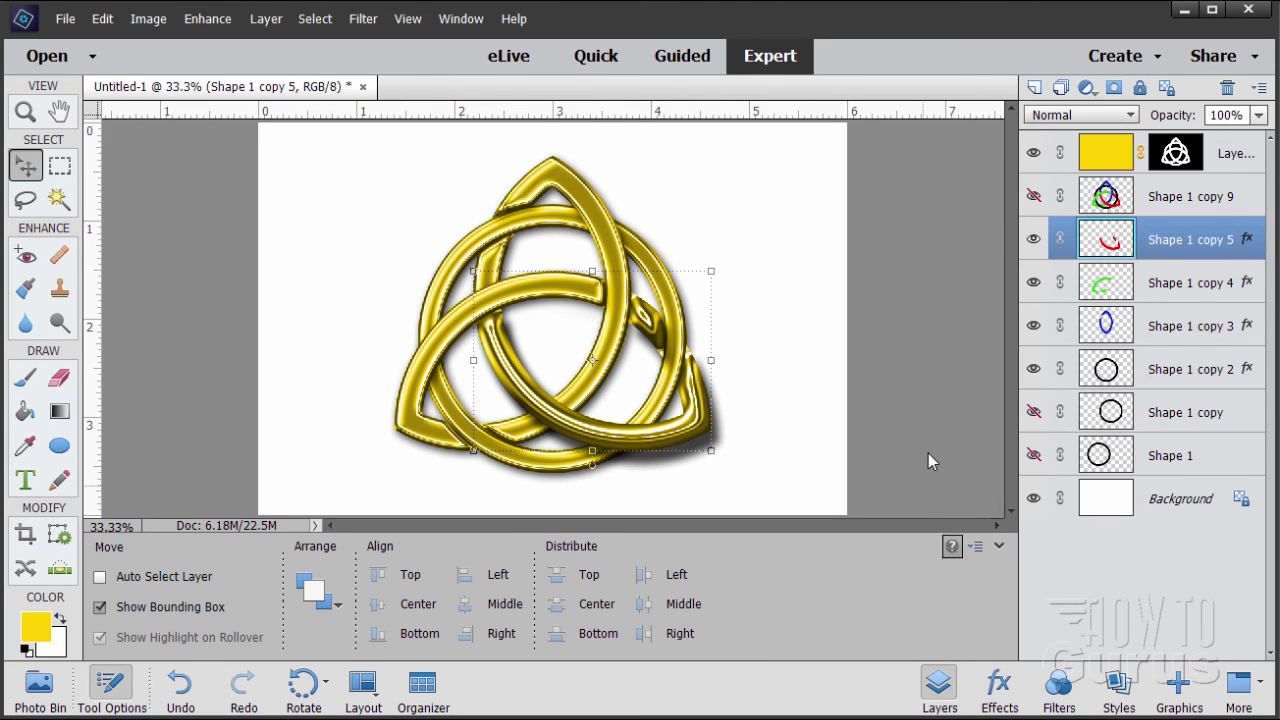
Step: Edit the layer style of Shape 1 copy 4, setting the drop shadow distance to 47 px and the bevel size to 48 px
{"action": "left_click", "coordinate": [1171, 289]}
{"action": "double_click", "coordinate": [1247, 285]}
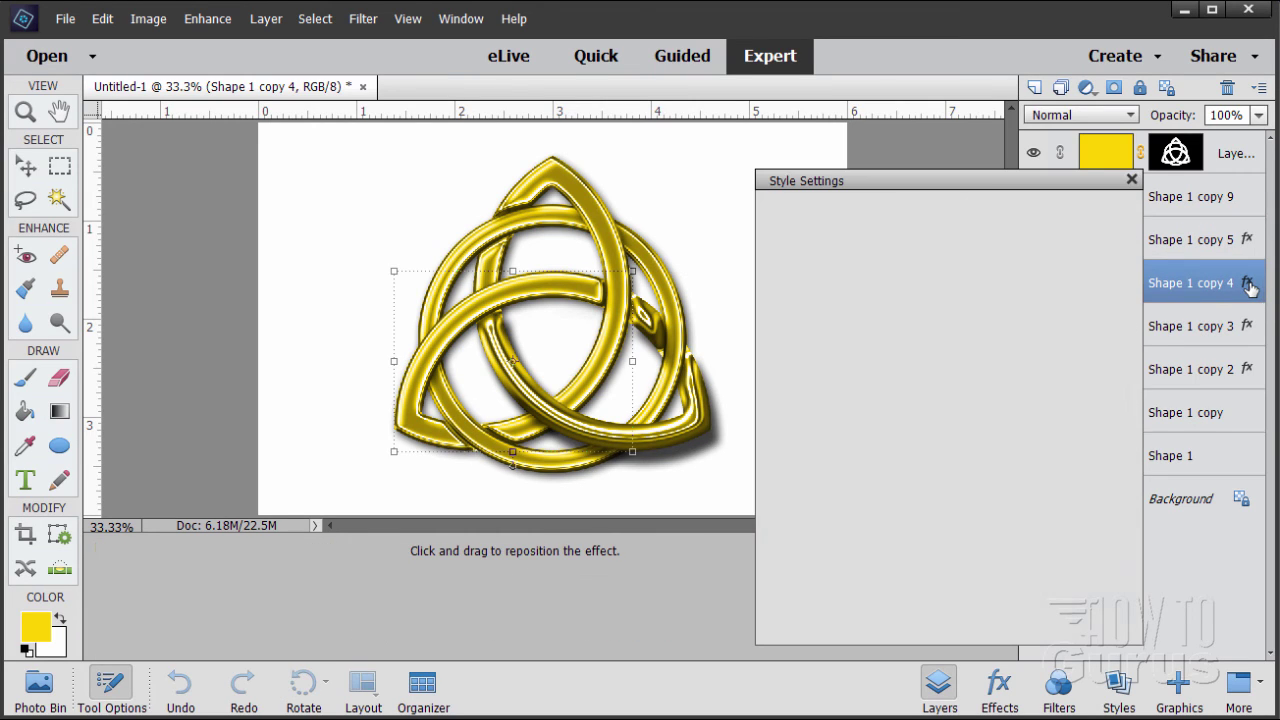
{"action": "left_click_drag", "start_coordinate": [1045, 402], "coordinate": [1003, 403]}
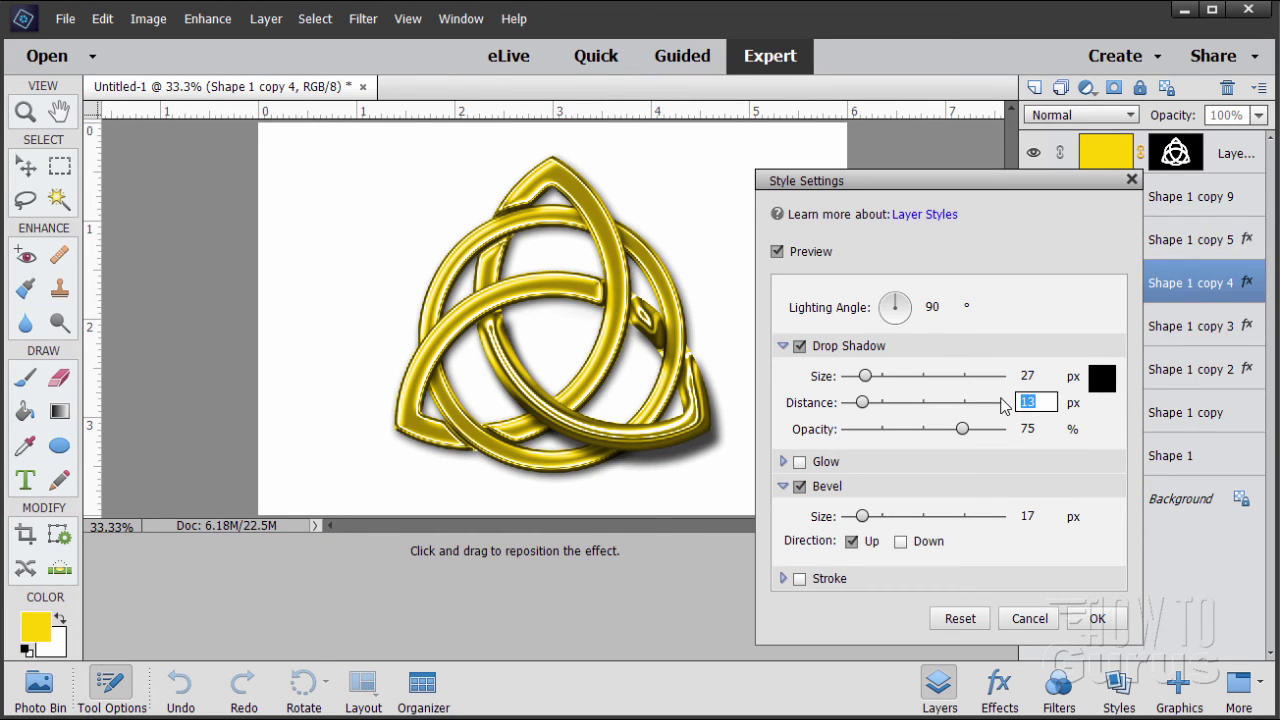
{"action": "type", "text": "47"}
{"action": "left_click_drag", "start_coordinate": [1020, 514], "coordinate": [1010, 512]}
{"action": "type", "text": "48"}
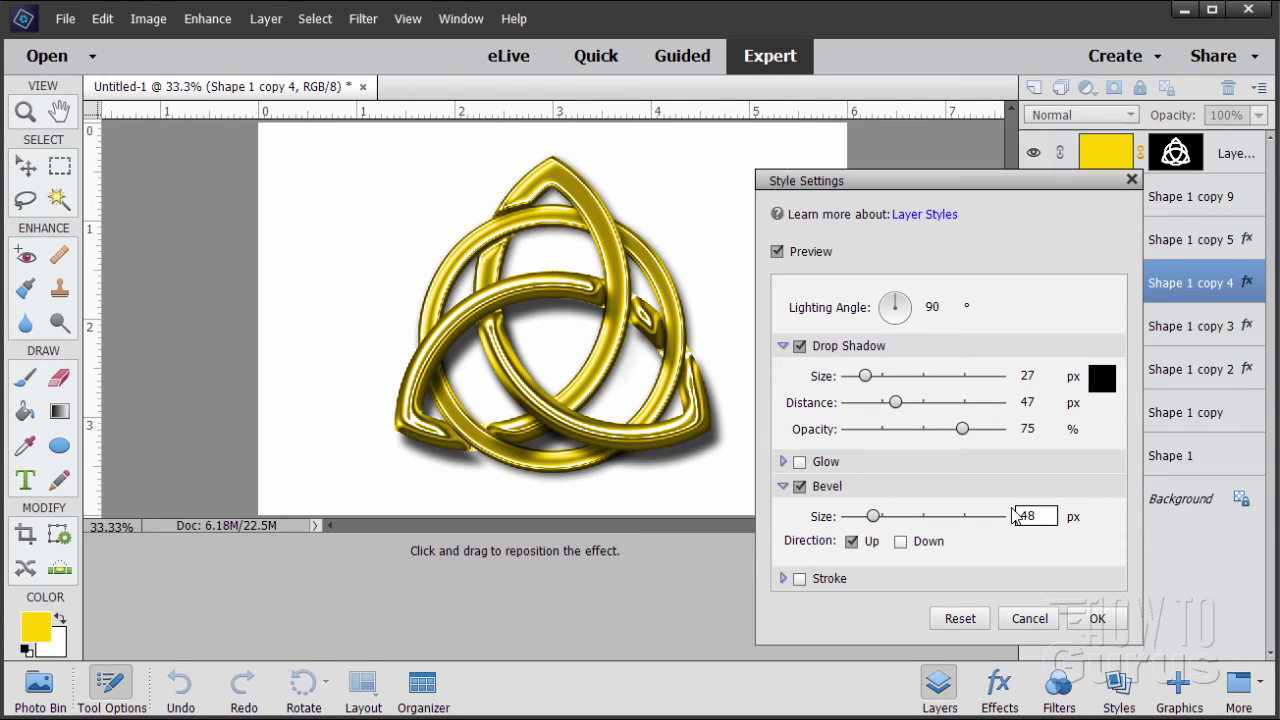
{"action": "left_click", "coordinate": [1096, 618]}
Step: Edit the layer style of Shape 1 copy 3, setting the drop shadow distance to 47 px and the bevel size to 48 px
{"action": "left_click", "coordinate": [1152, 328]}
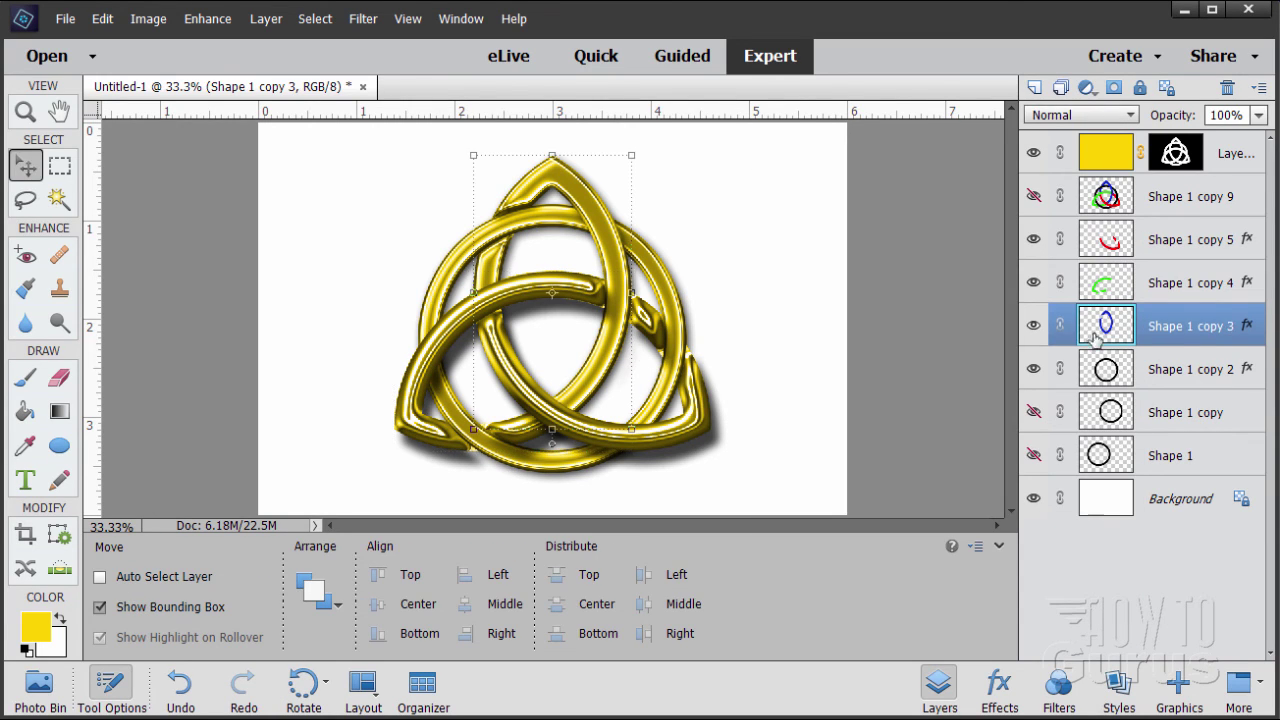
{"action": "double_click", "coordinate": [1248, 327]}
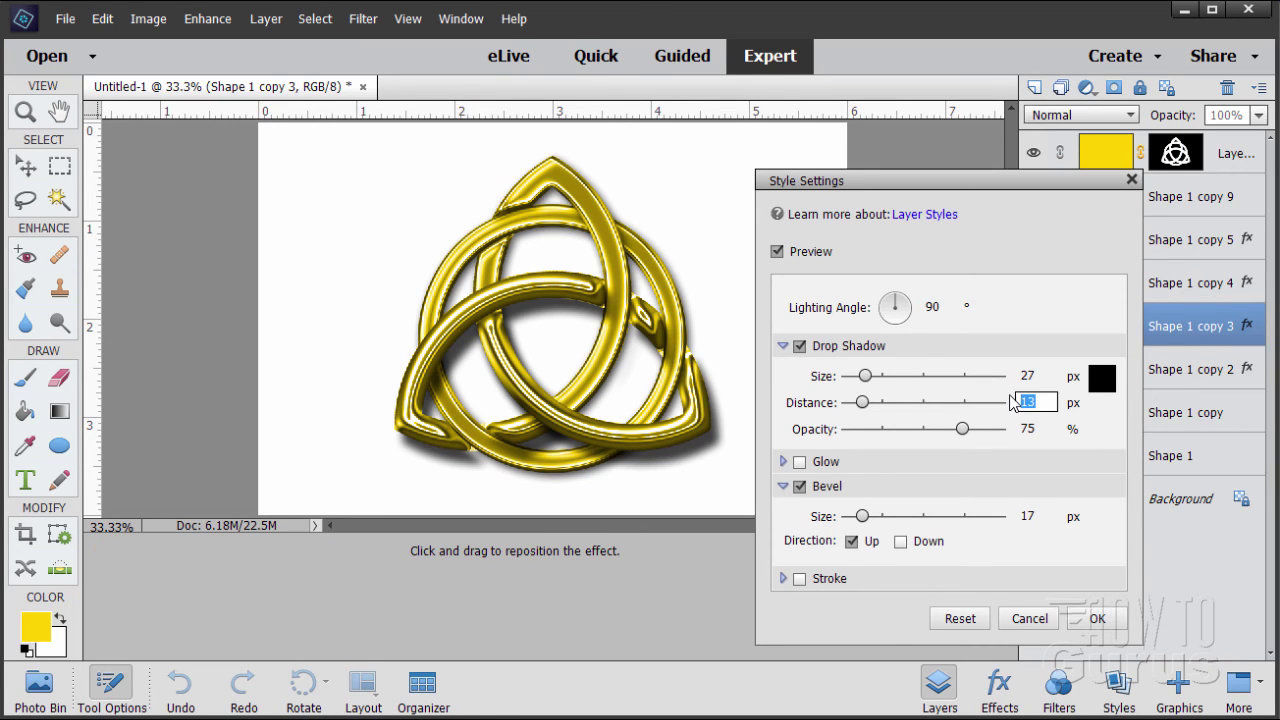
{"action": "type", "text": "47"}
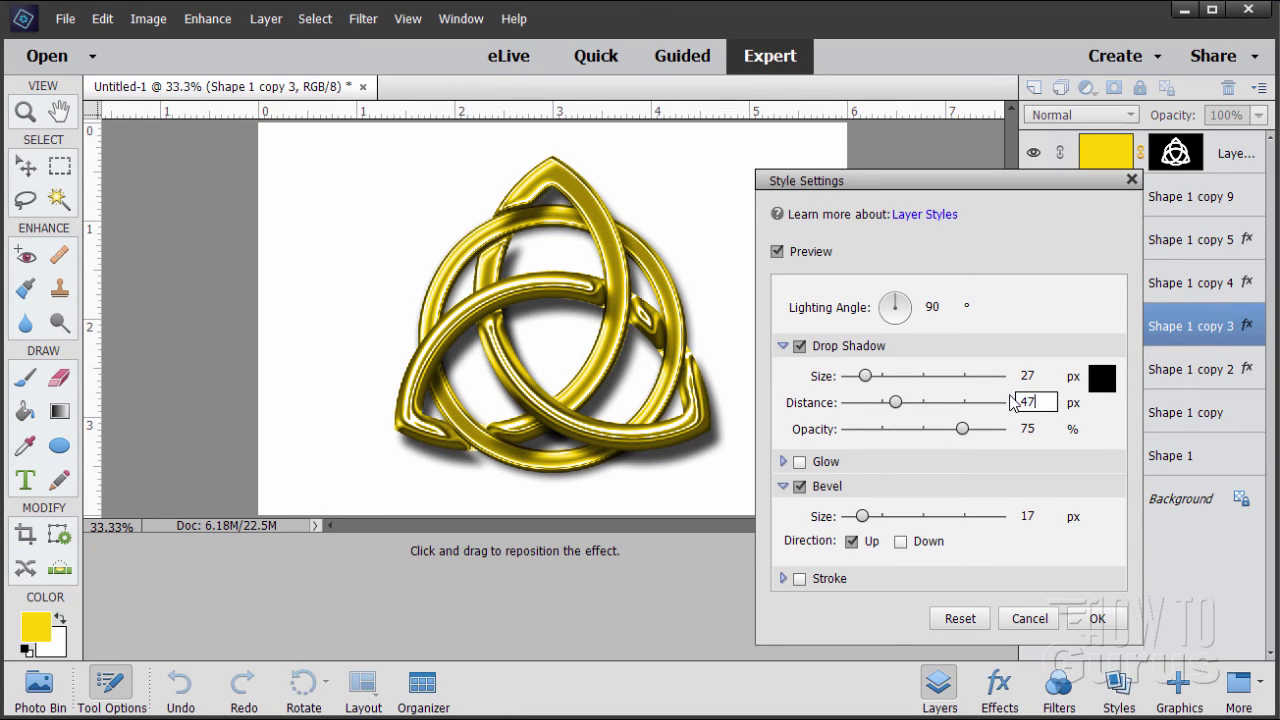
{"action": "double_click", "coordinate": [1050, 515]}
{"action": "type", "text": "48"}
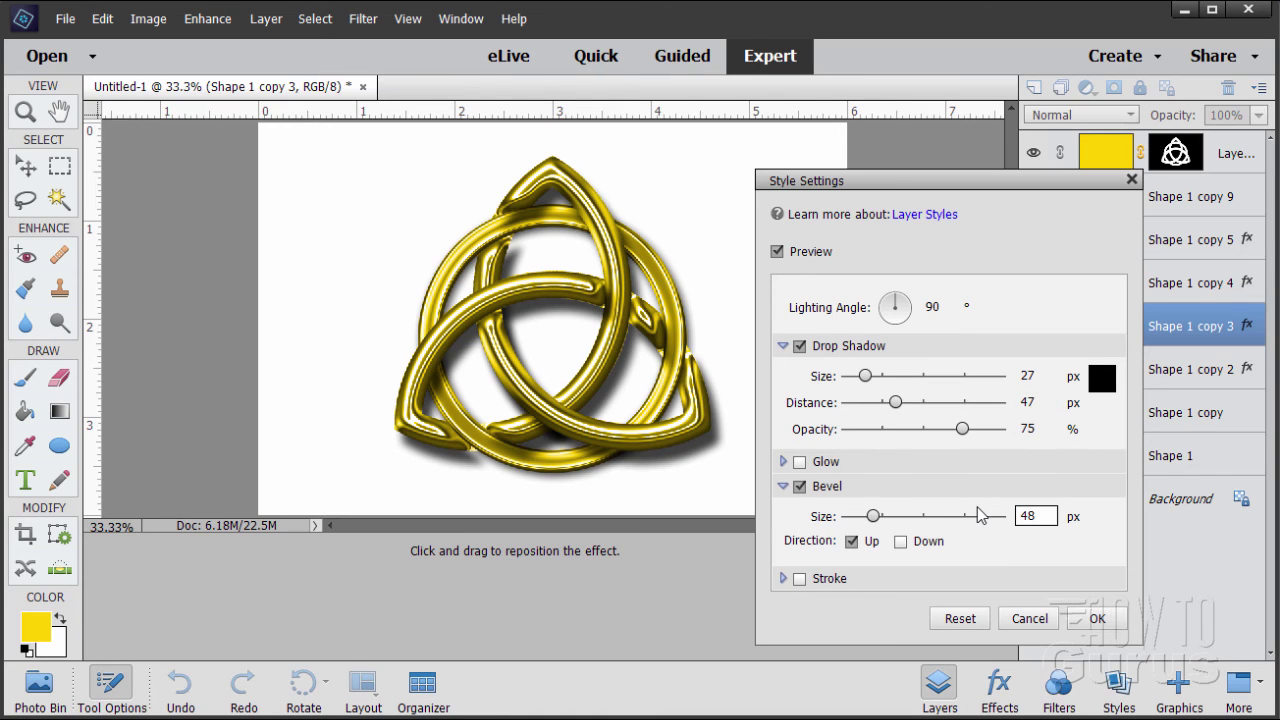
{"action": "left_click", "coordinate": [1096, 618]}
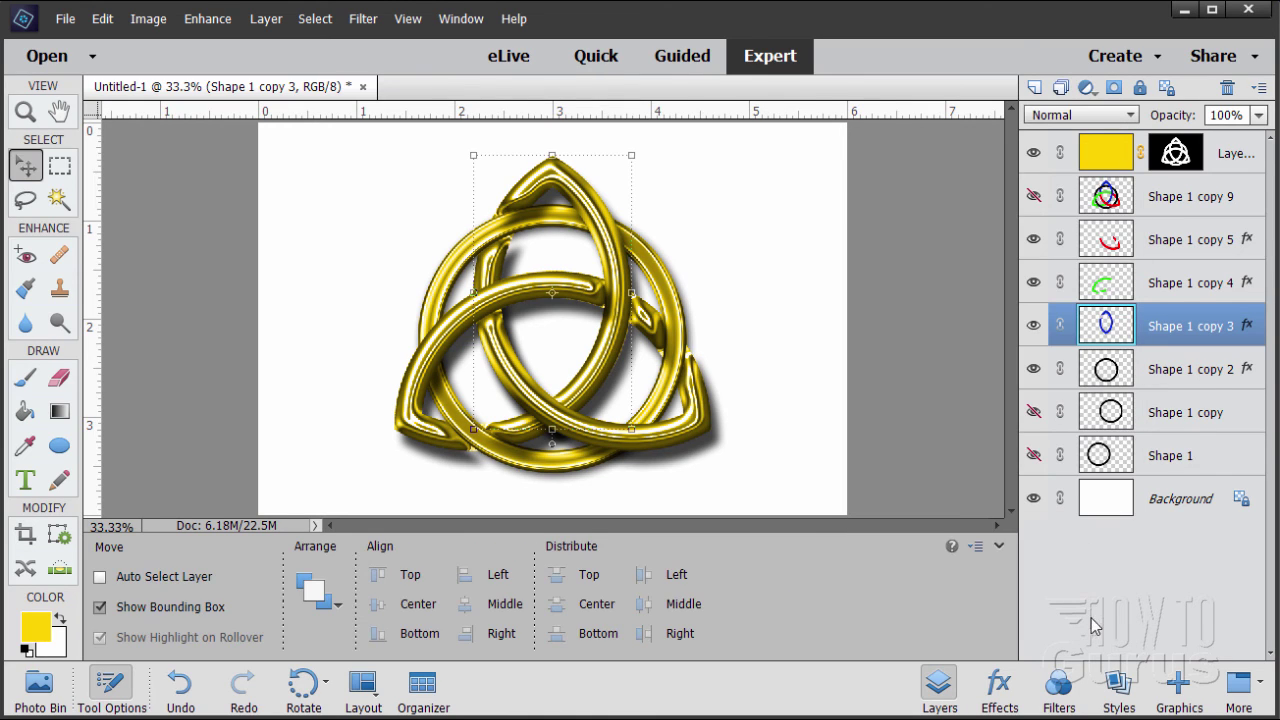
Step: Edit the layer style of Shape 1 copy 2, setting the drop shadow distance to 47 px and the bevel size to 48 px
{"action": "left_click", "coordinate": [1191, 371]}
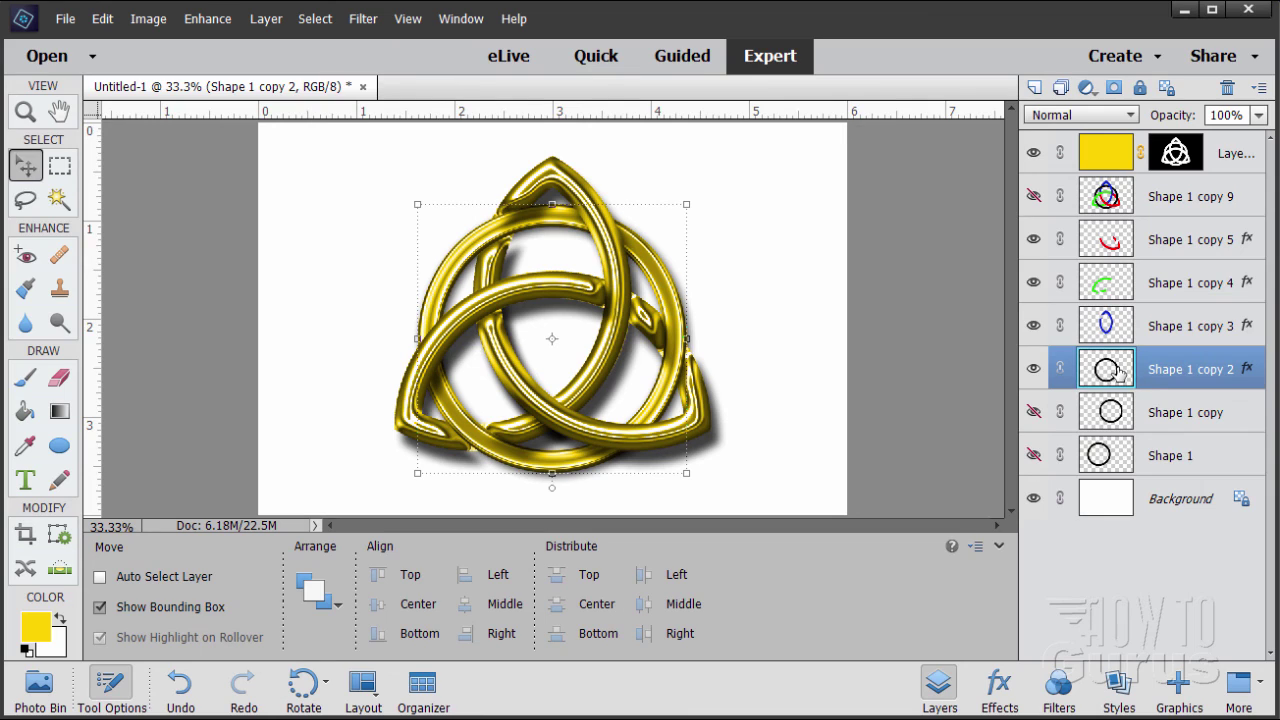
{"action": "double_click", "coordinate": [1246, 368]}
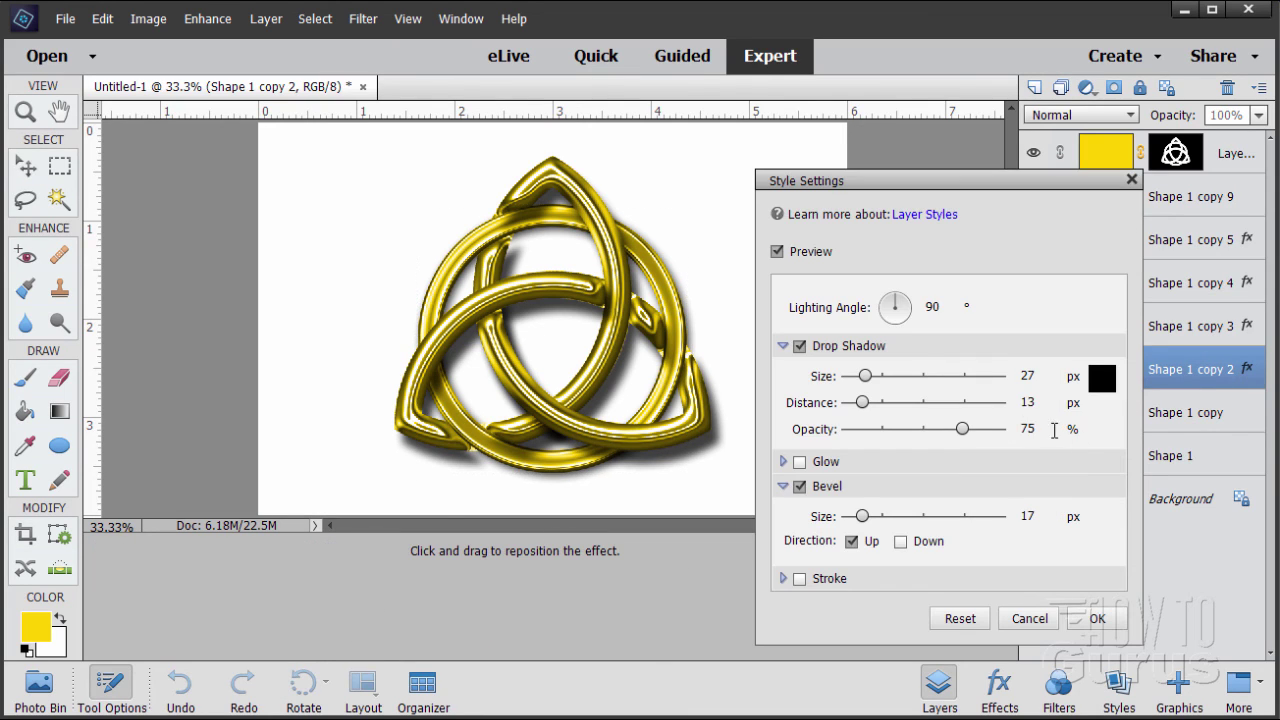
{"action": "left_click", "coordinate": [1051, 399]}
{"action": "type", "text": "47"}
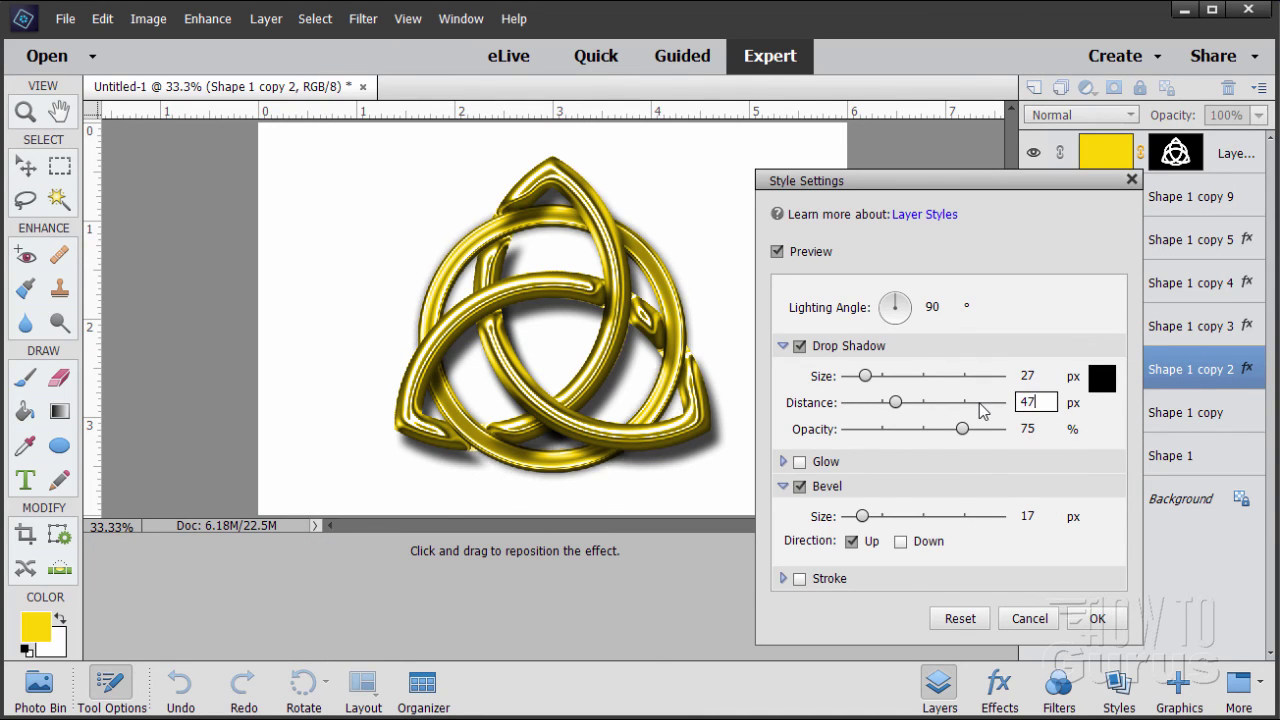
{"action": "left_click", "coordinate": [1017, 512]}
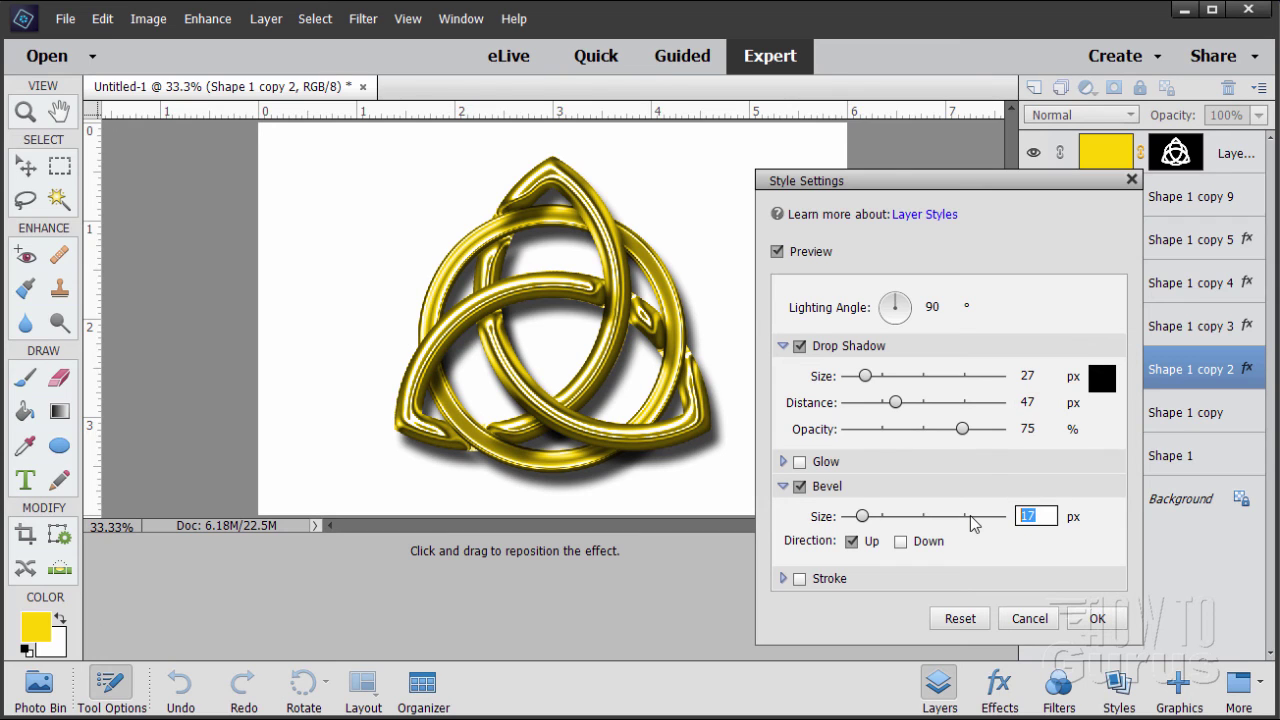
{"action": "type", "text": "48"}
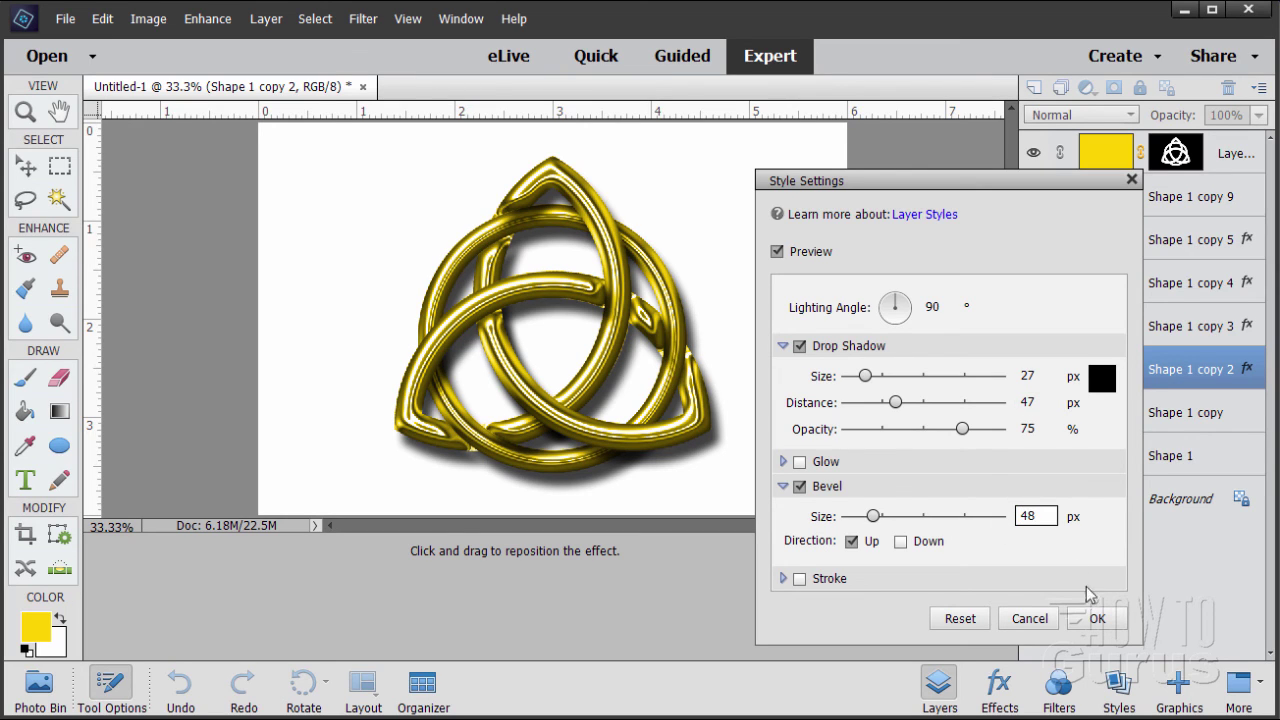
{"action": "left_click", "coordinate": [1097, 619]}
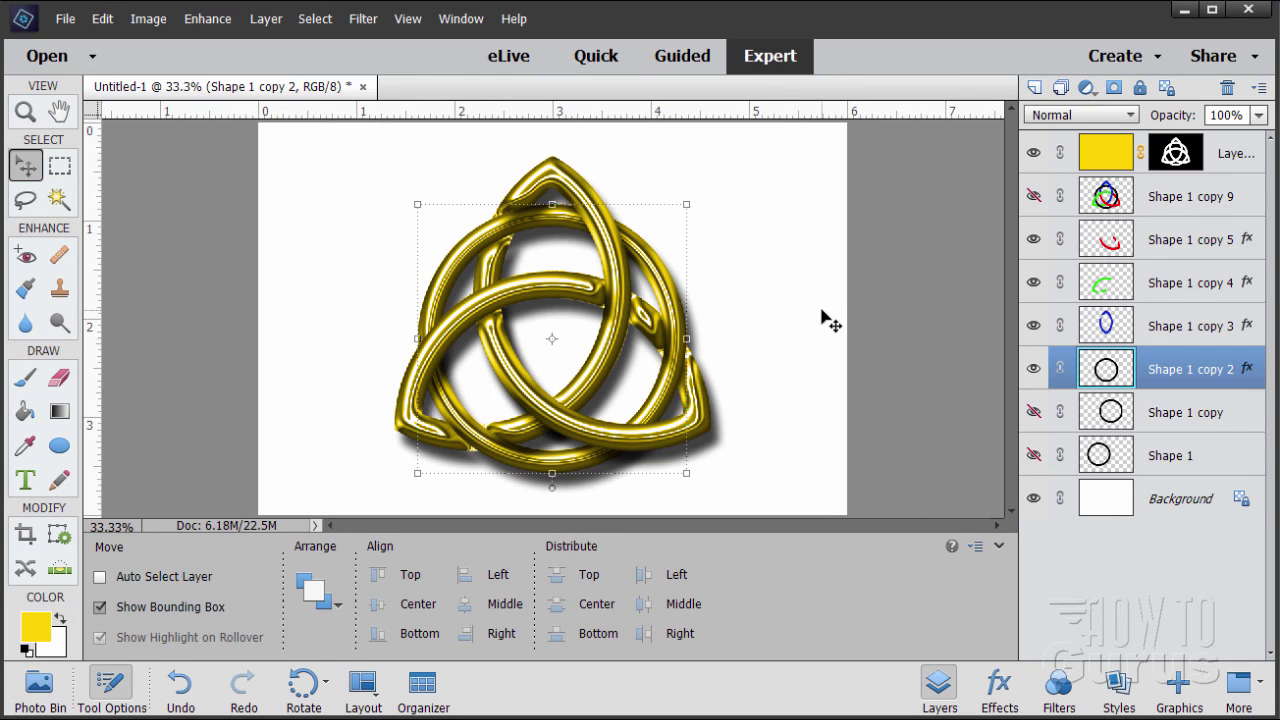
Step: Add a new layer directly above the Background and fill it with a linear violet-to-orange gradient running diagonally from the upper-left to the lower-right corner
{"action": "left_click", "coordinate": [1106, 507]}
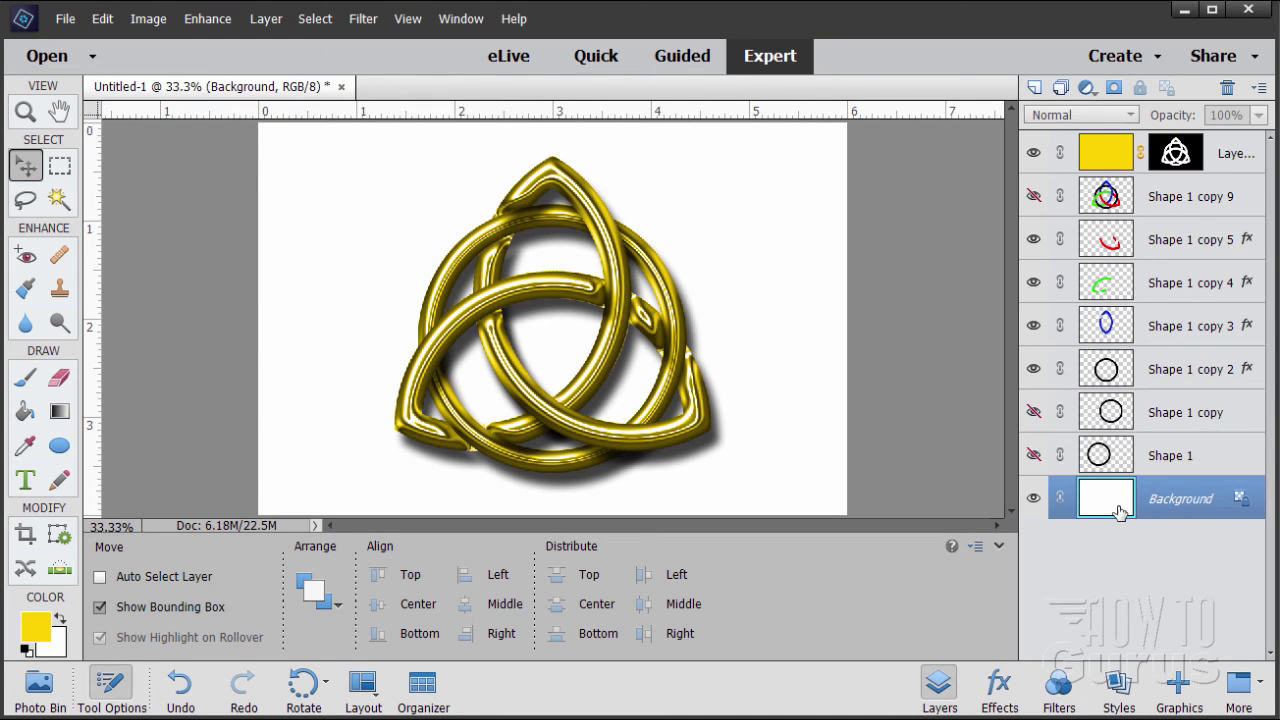
{"action": "left_click", "coordinate": [1035, 87]}
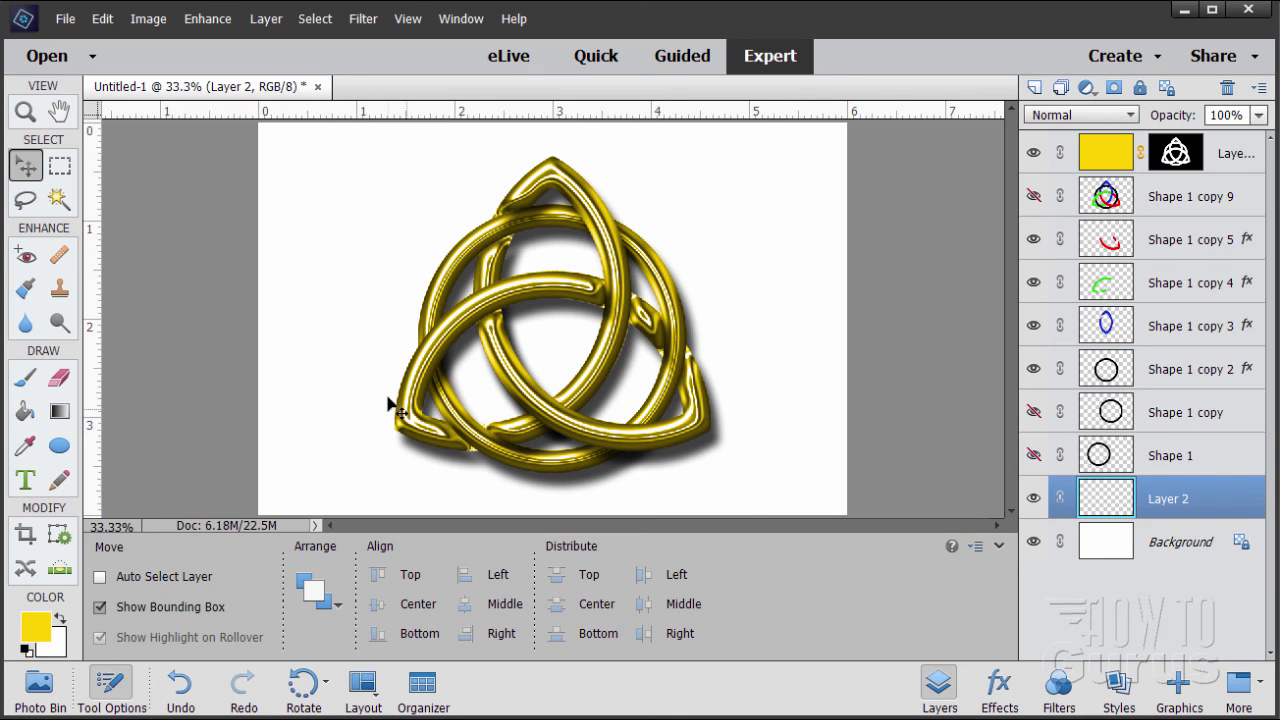
{"action": "left_click", "coordinate": [60, 412]}
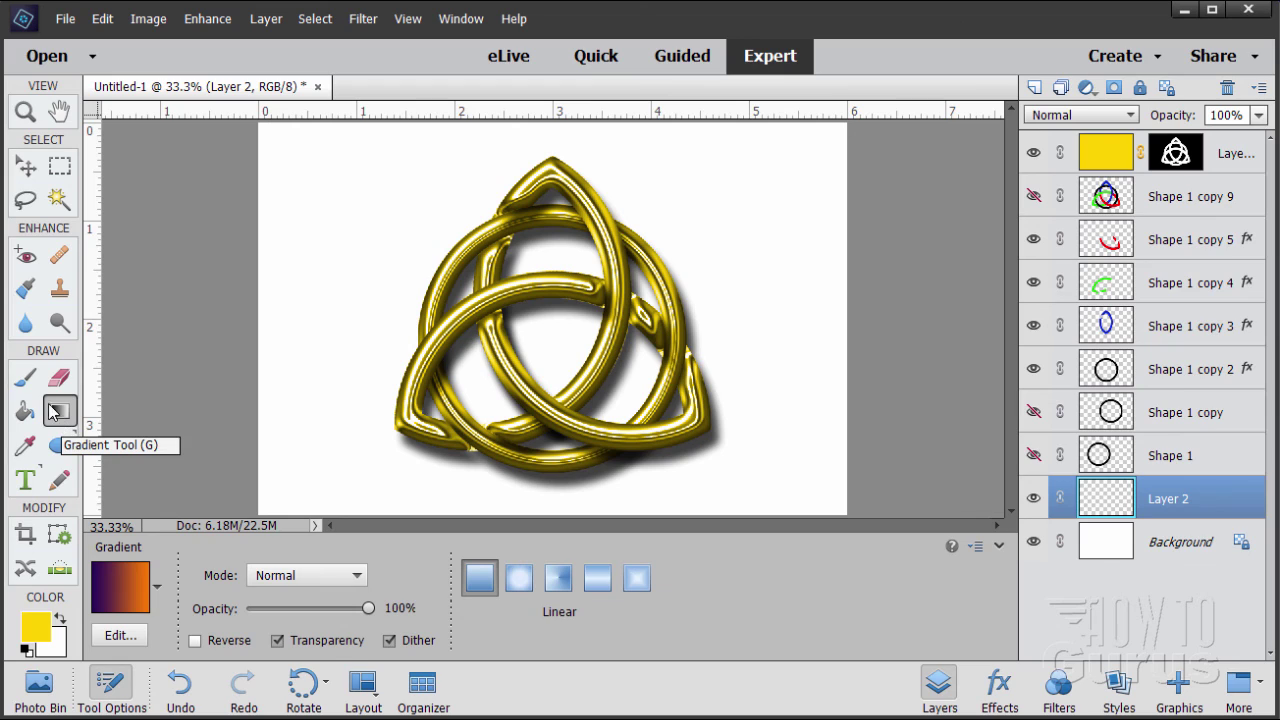
{"action": "left_click", "coordinate": [157, 588]}
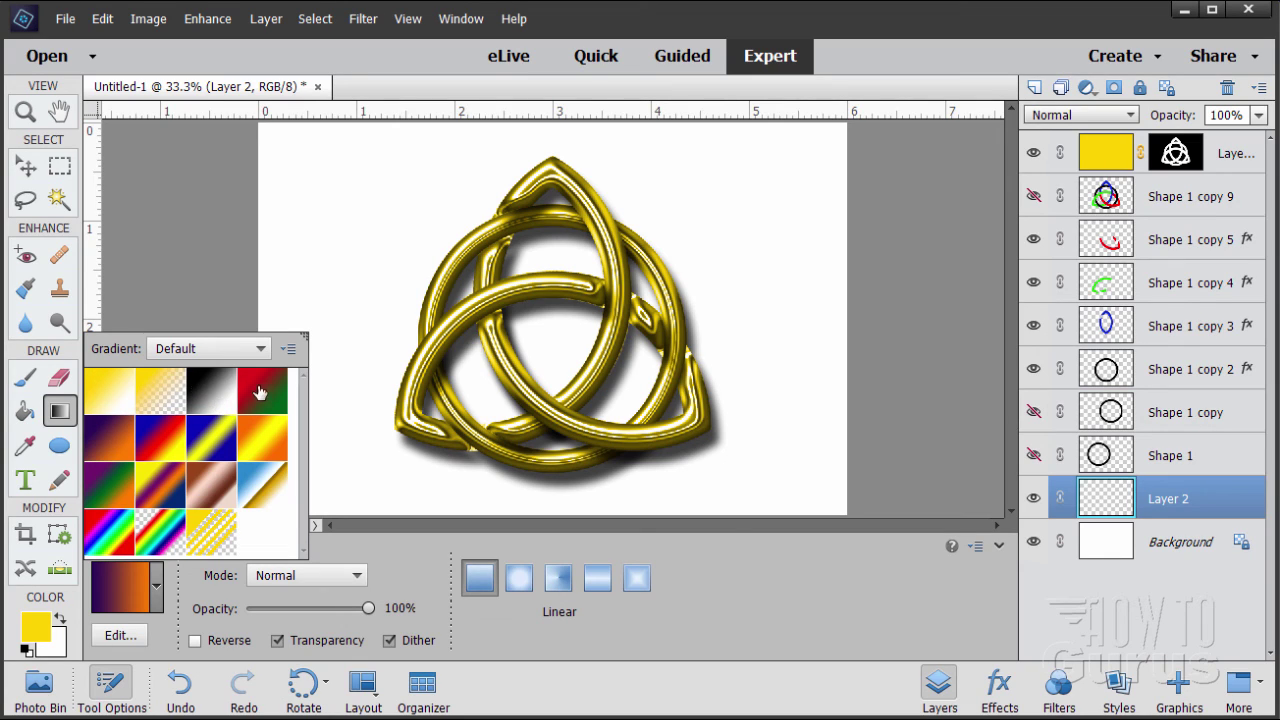
{"action": "left_click", "coordinate": [113, 447]}
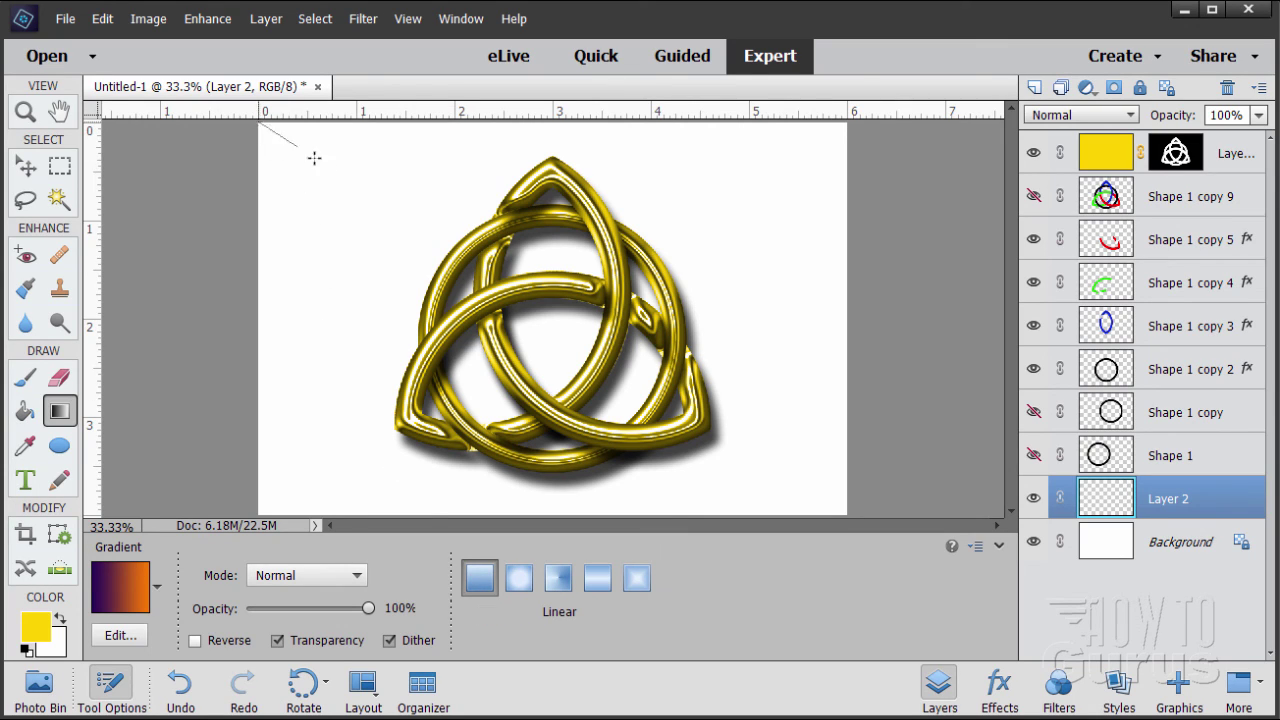
{"action": "left_click_drag", "start_coordinate": [314, 158], "coordinate": [846, 514]}
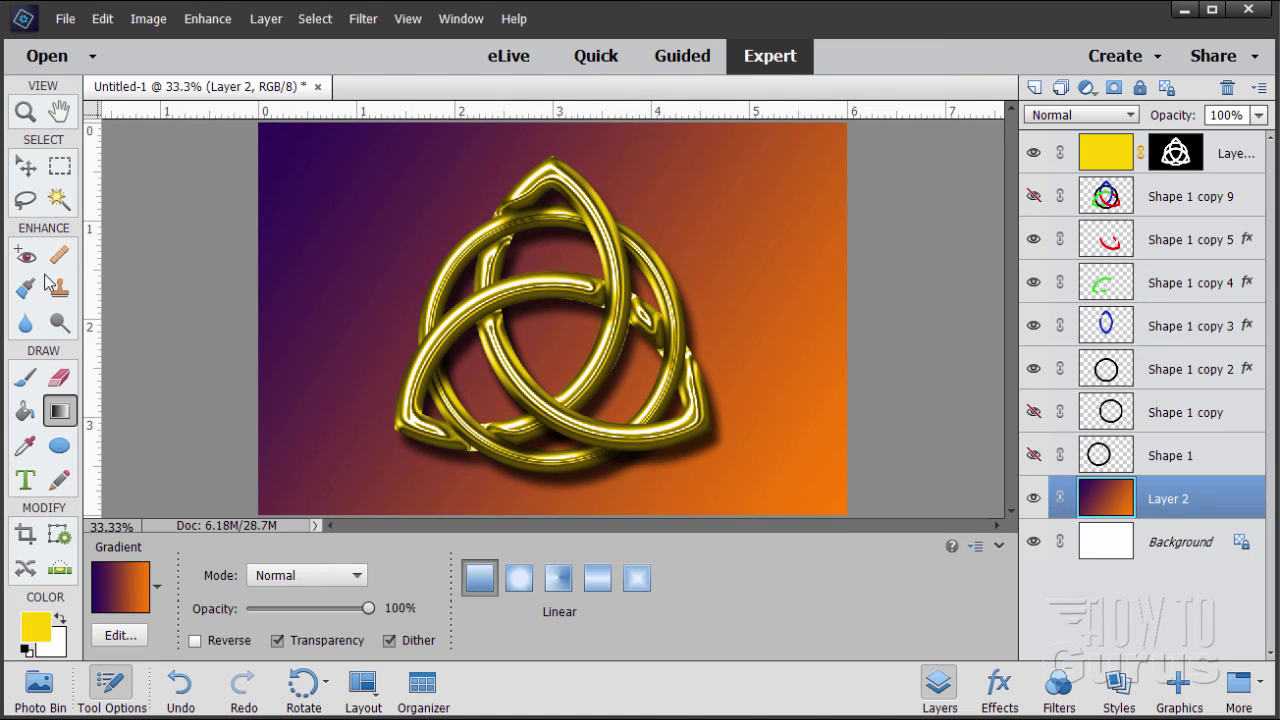
{"action": "key", "text": "v"}
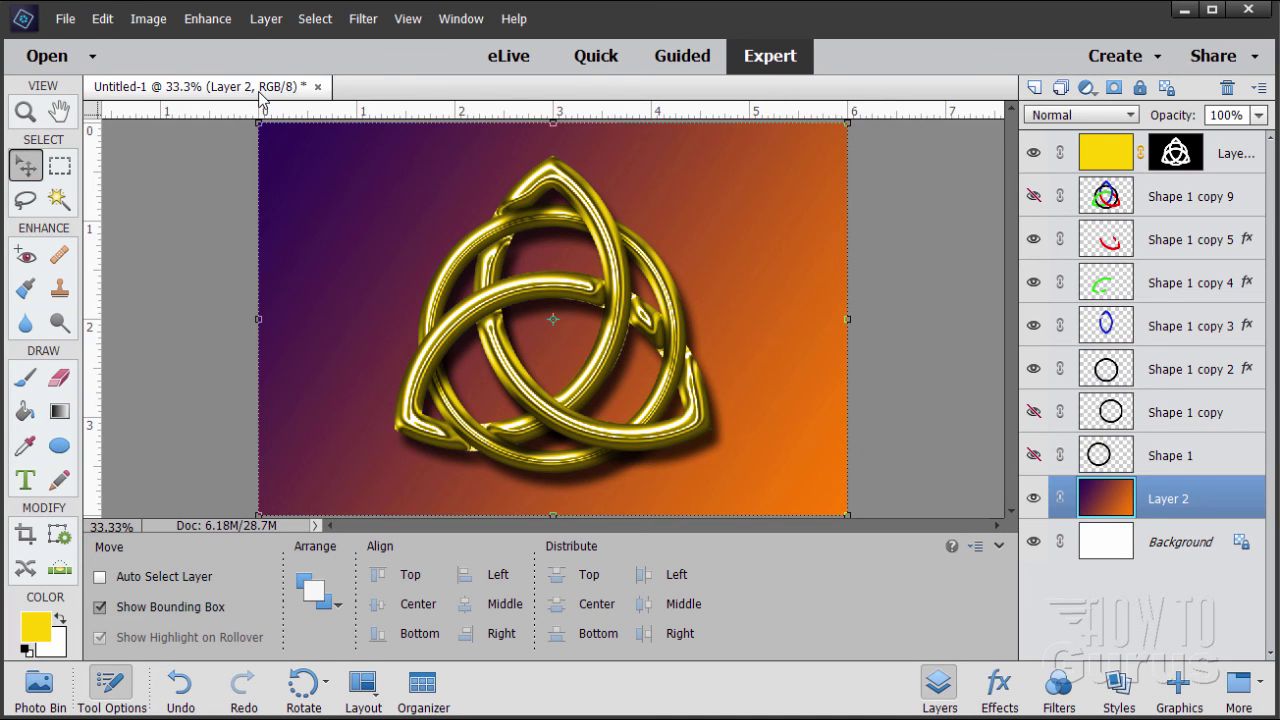
Step: Float the document in its own enlarged window and view the finished gold knot at 50% zoom
{"action": "left_click_drag", "start_coordinate": [265, 92], "coordinate": [305, 170]}
{"action": "left_click_drag", "start_coordinate": [430, 165], "coordinate": [470, 44]}
{"action": "left_click_drag", "start_coordinate": [787, 470], "coordinate": [1104, 705]}
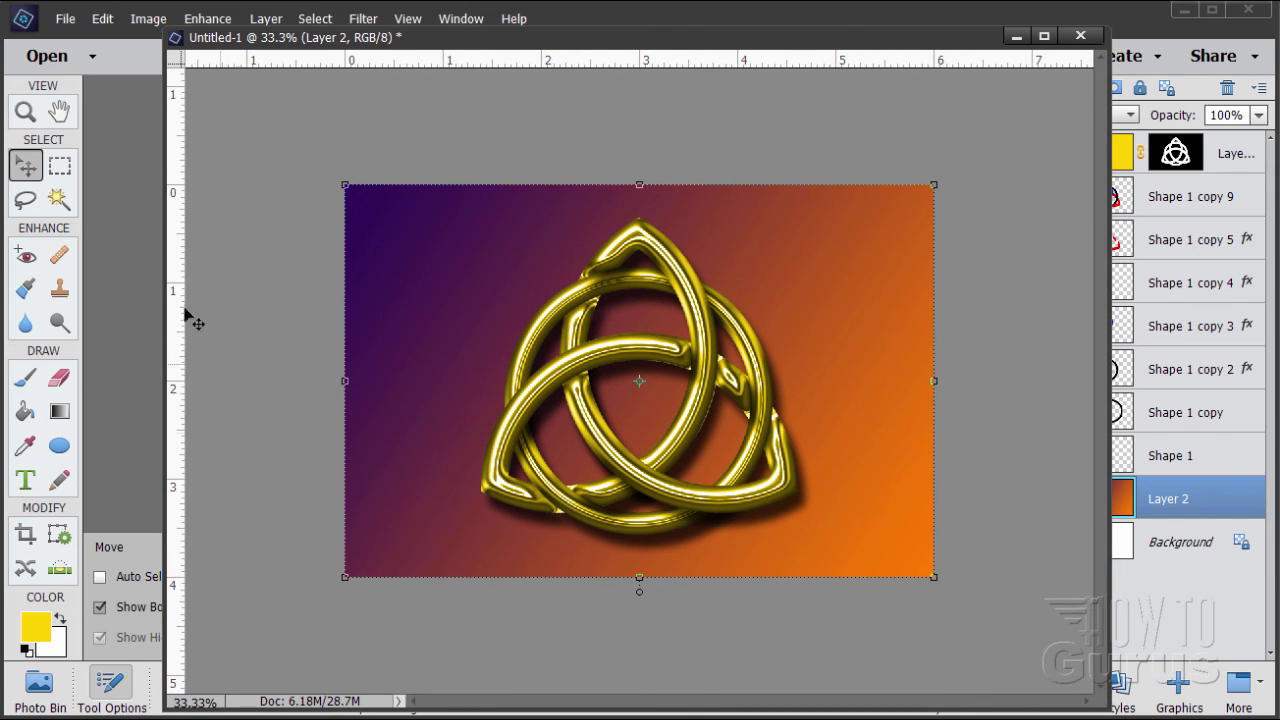
{"action": "left_click", "coordinate": [26, 112]}
{"action": "left_click", "coordinate": [663, 409]}
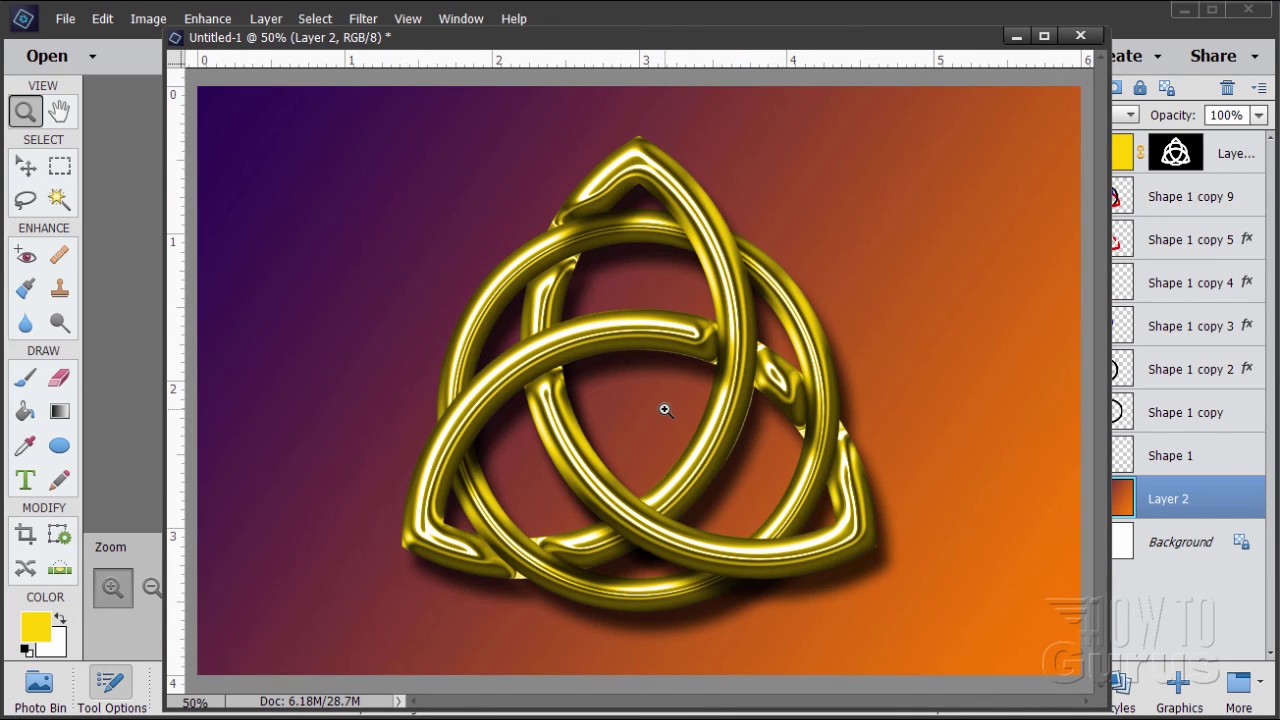
{"action": "left_click", "coordinate": [27, 168]}
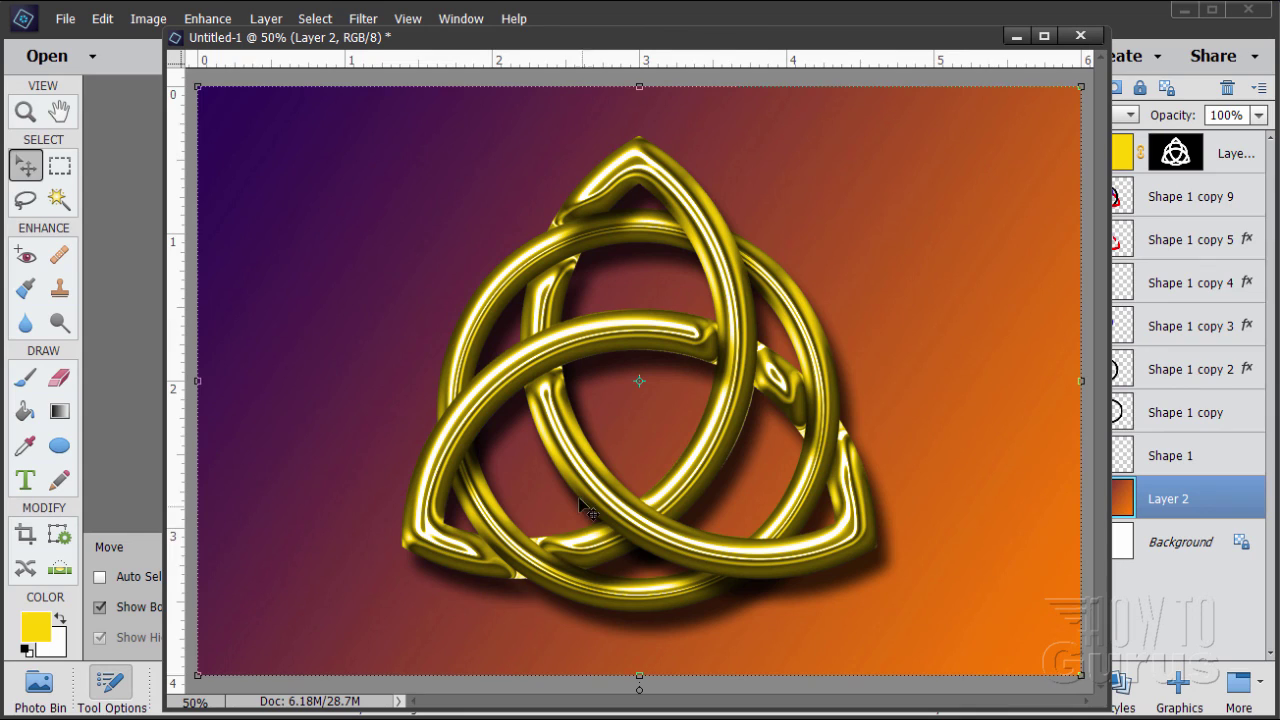